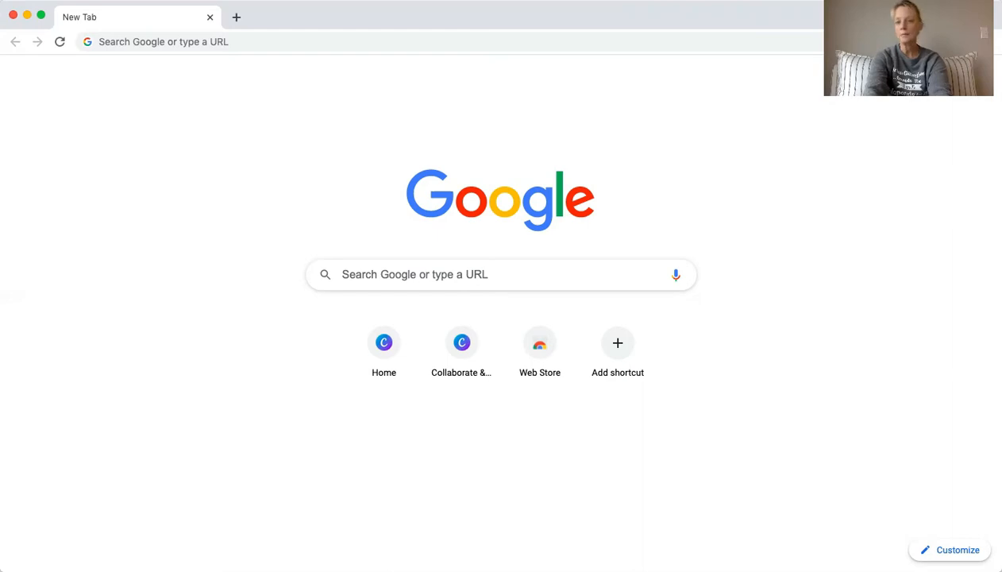
# Open Google Sheets from the Google apps list and create a new blank spreadsheet
pyautogui.click(946, 78)
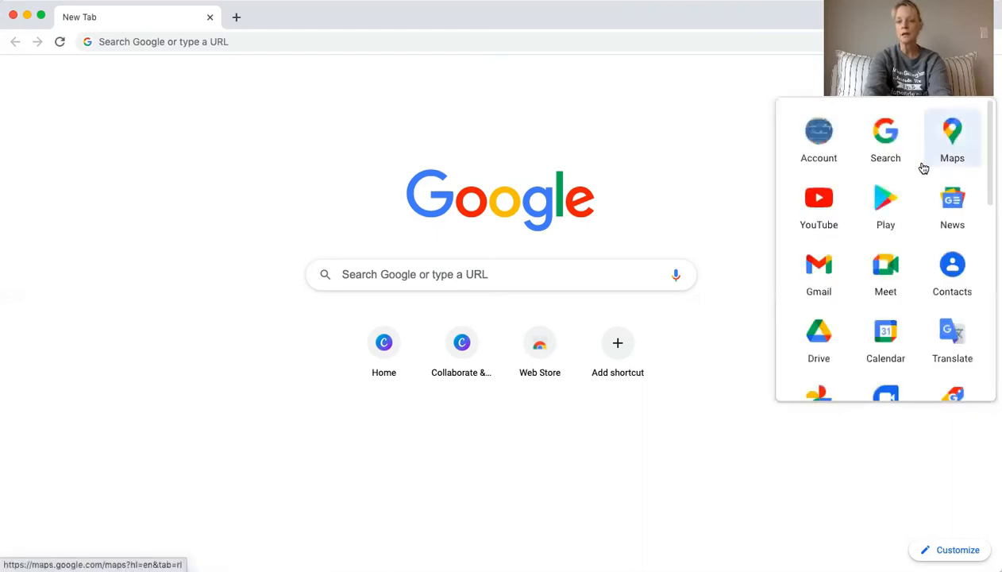
pyautogui.scroll(-4, 922, 159)
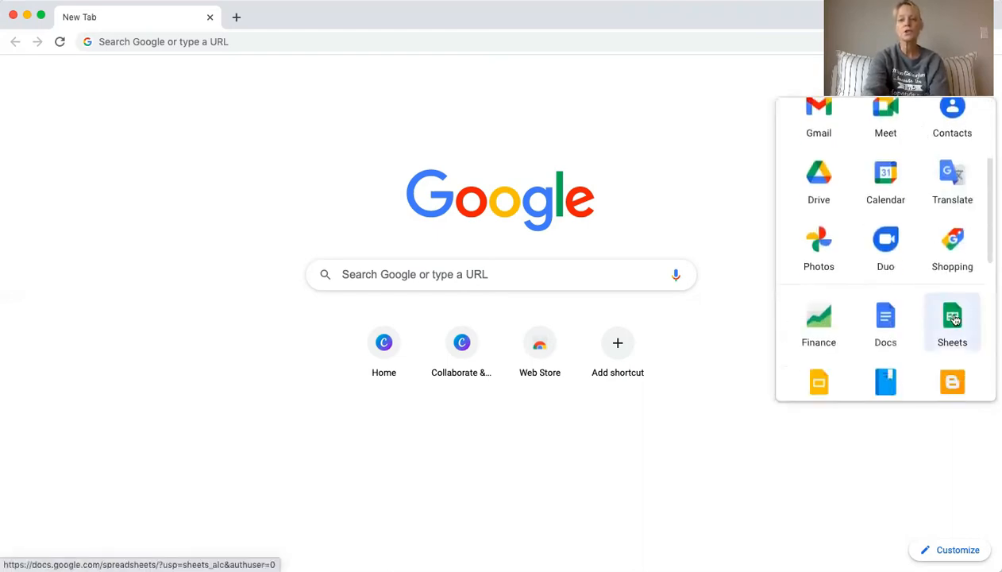
pyautogui.click(954, 319)
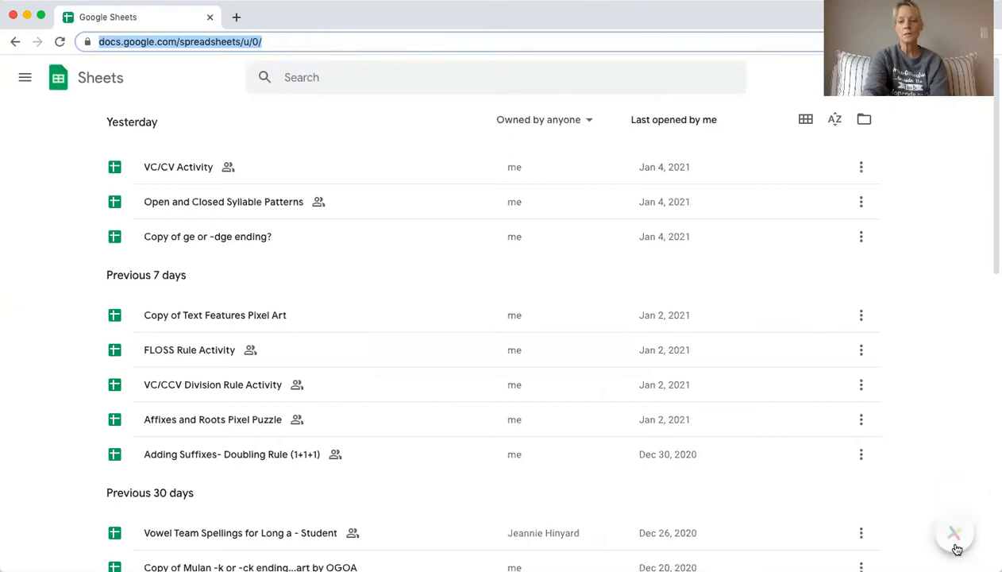
pyautogui.click(954, 534)
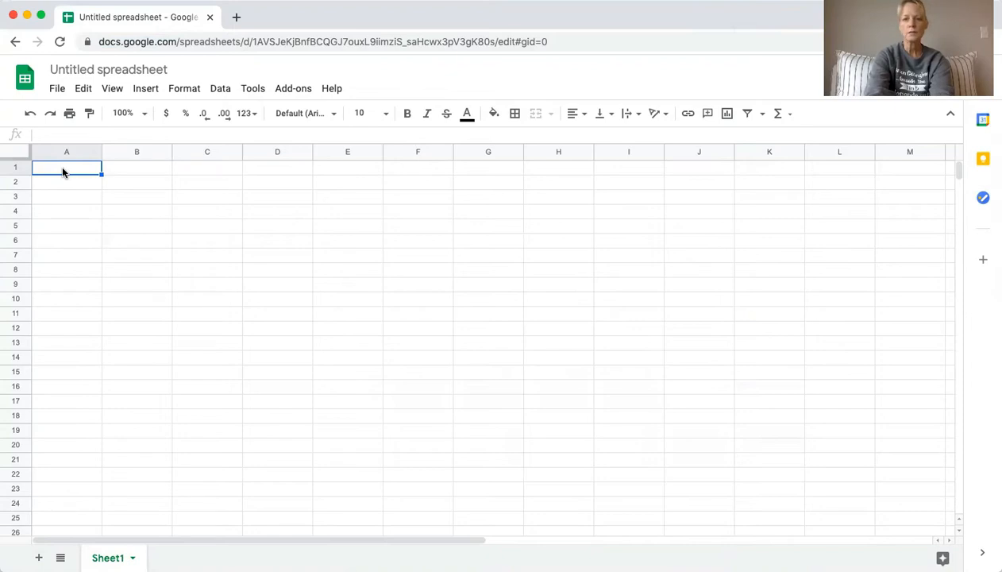
# Enter the opening of the instructions in cell A1: "Directions: Read the words in column A."
pyautogui.write('Di')
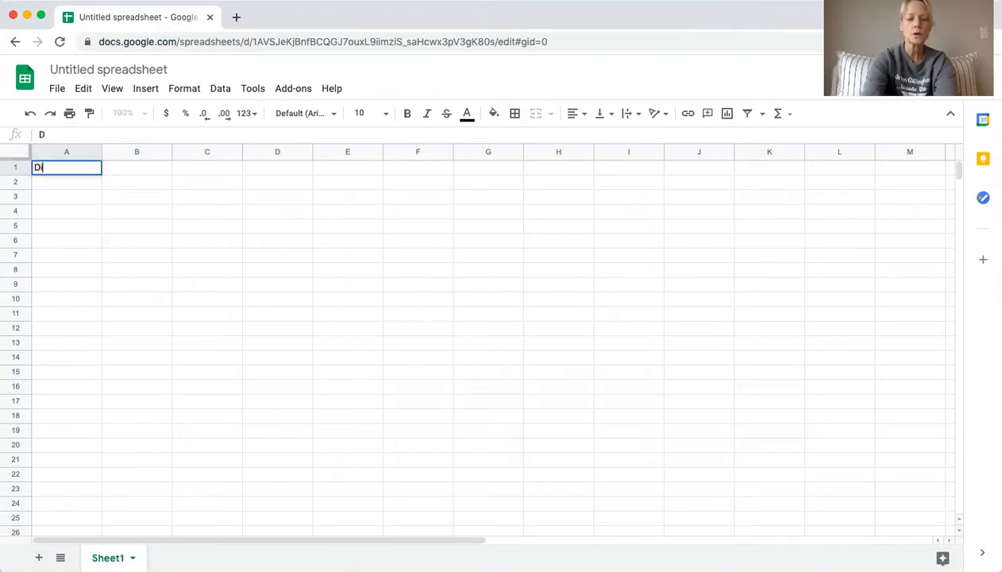
pyautogui.write('rection:')
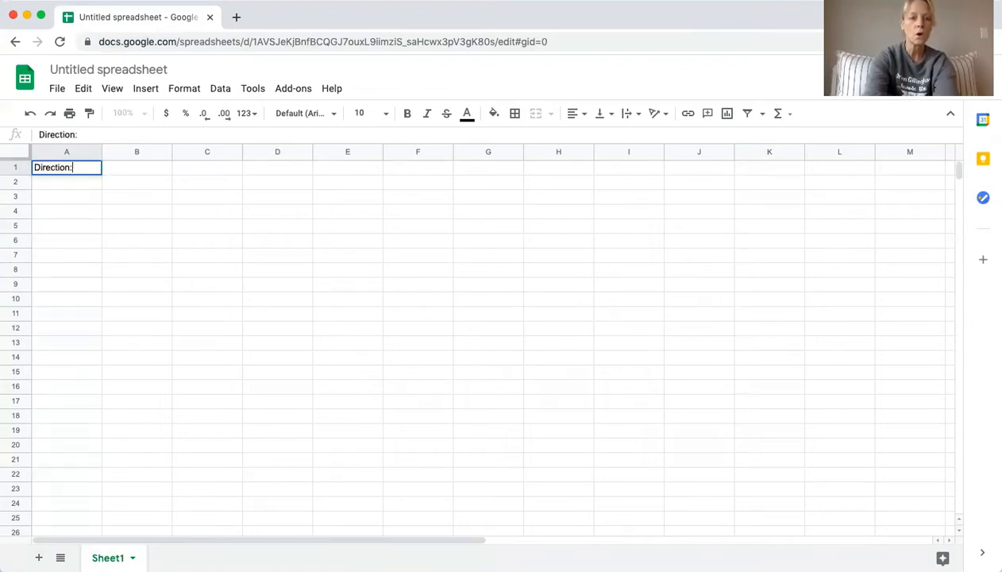
pyautogui.press('BackSpace')
pyautogui.write('s: ')
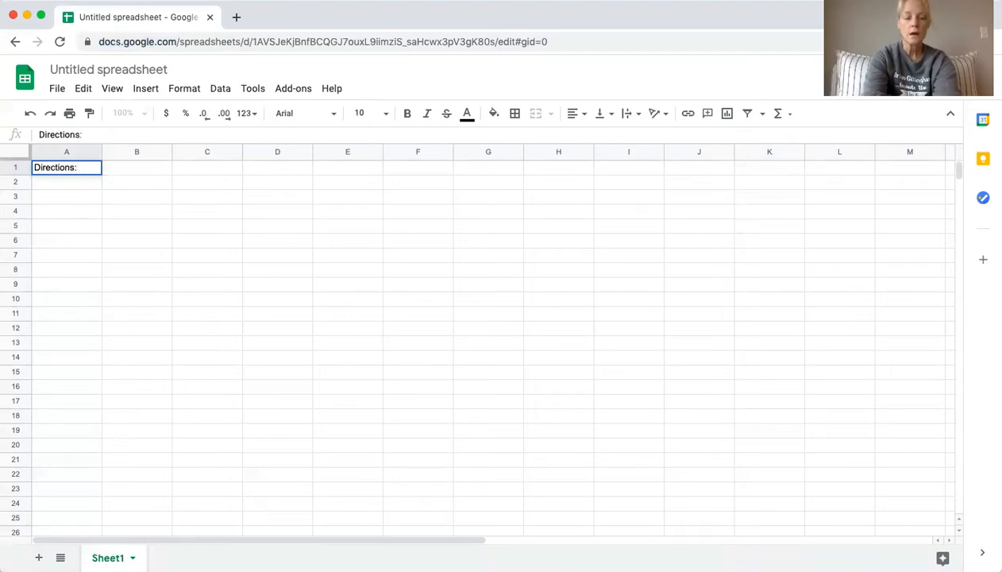
pyautogui.write('Read the ')
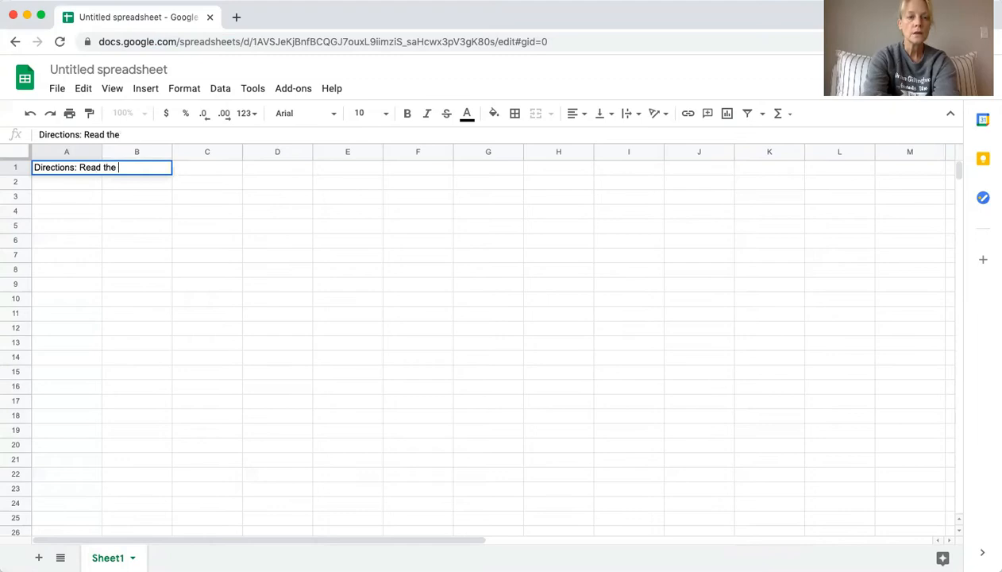
pyautogui.write('words in ')
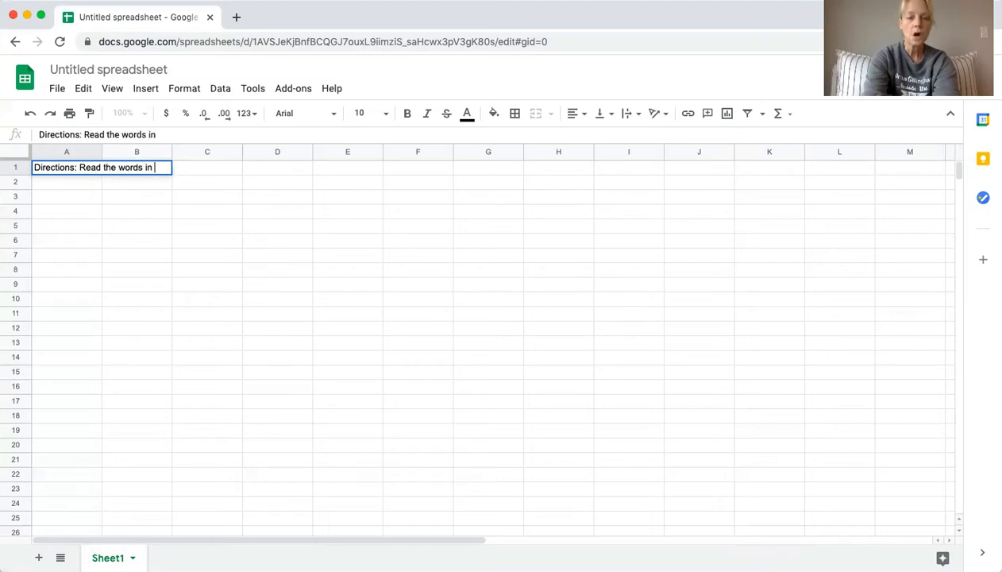
pyautogui.write('colum')
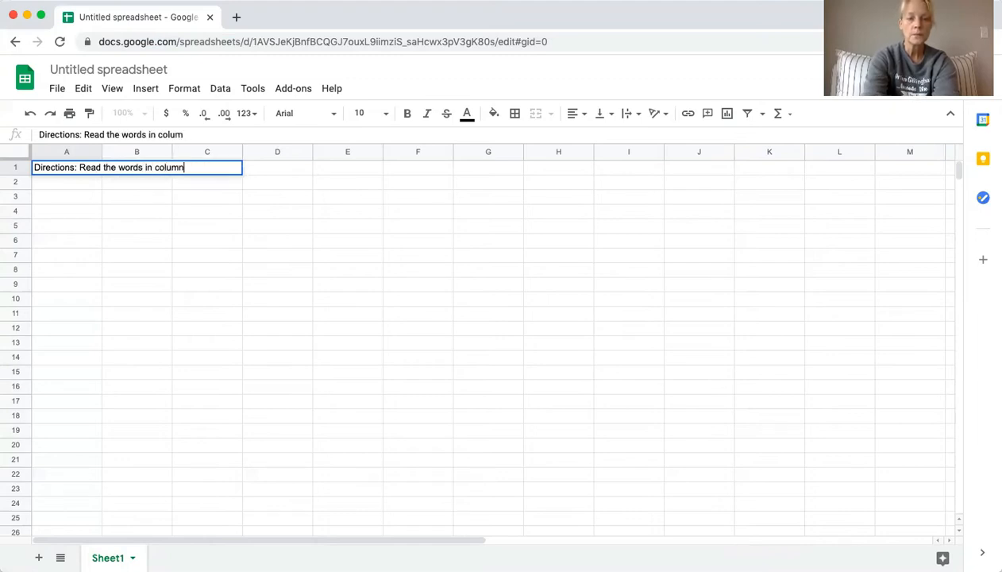
pyautogui.write('n A. ')
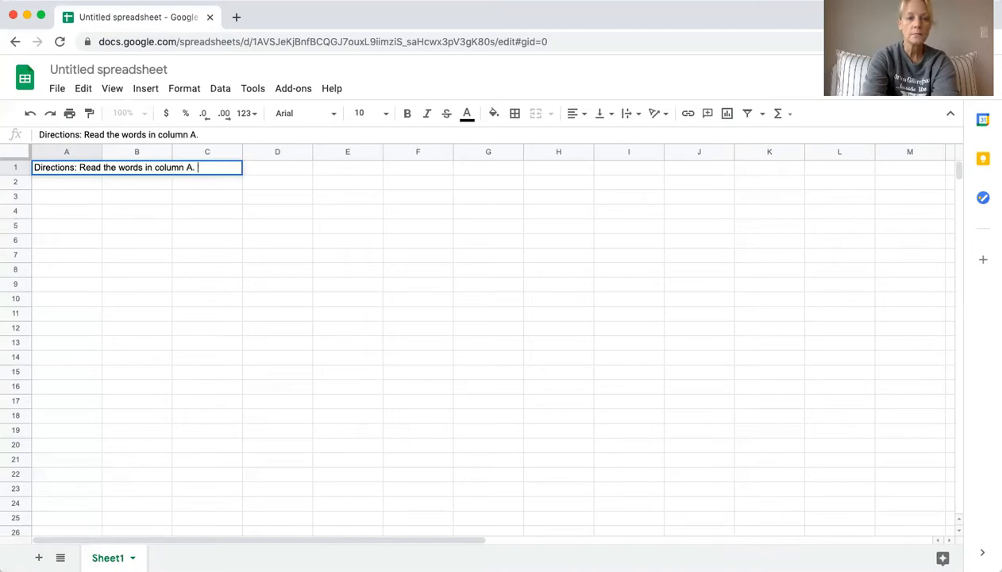
# Continue the directions in A1 with "In column B, indicate whether the words are open syllables or closed syllables."
pyautogui.write('I')
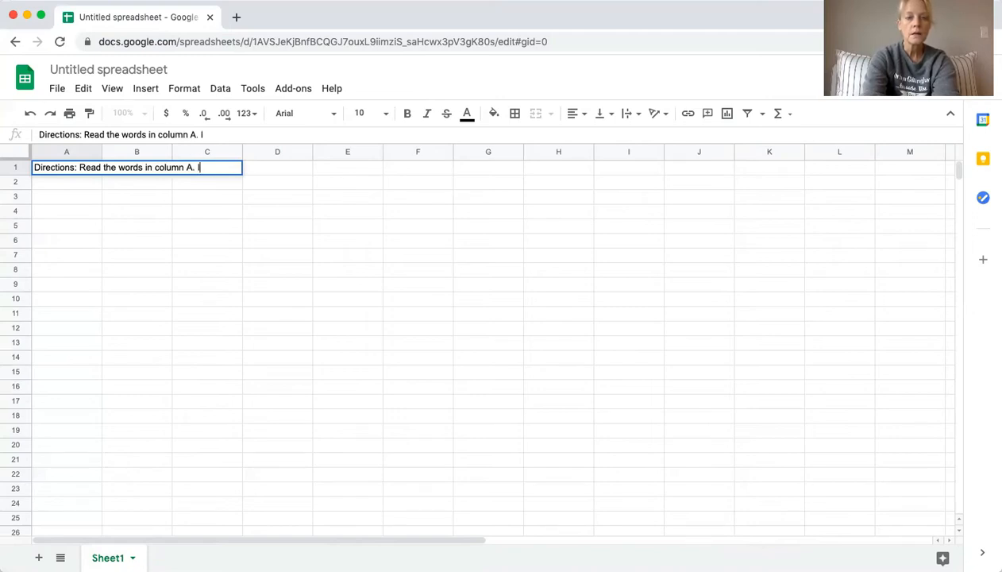
pyautogui.write('n column')
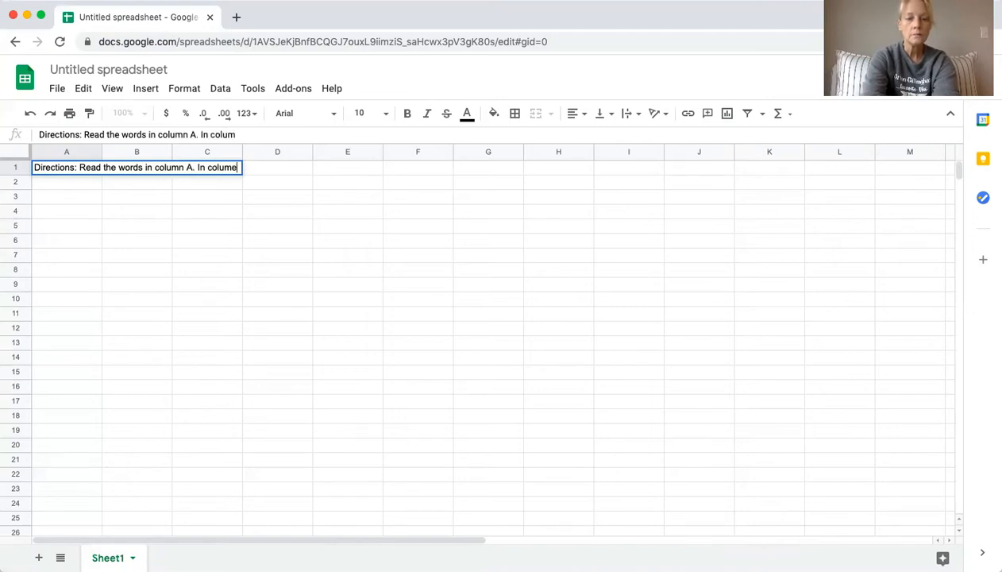
pyautogui.write(' B')
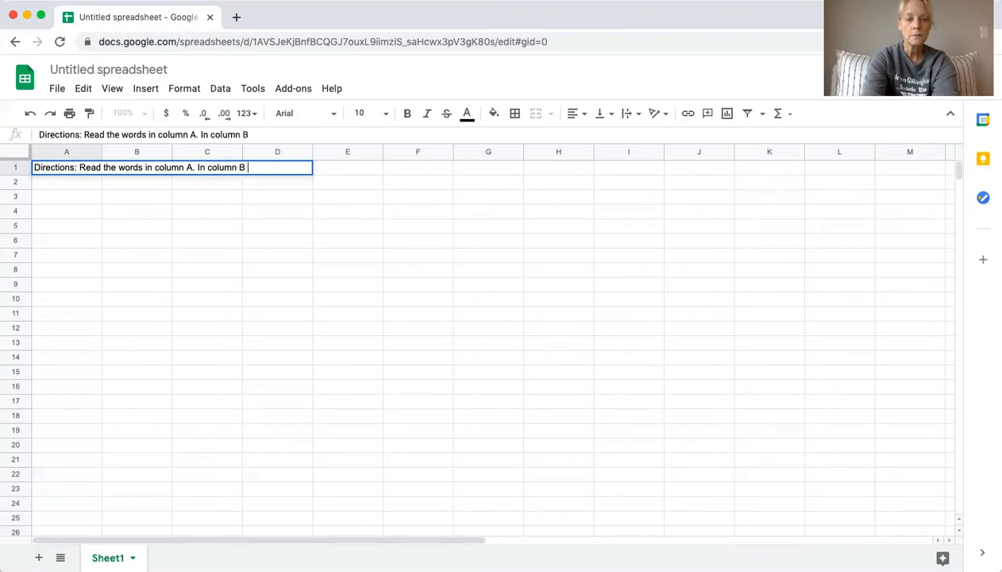
pyautogui.write(', indic')
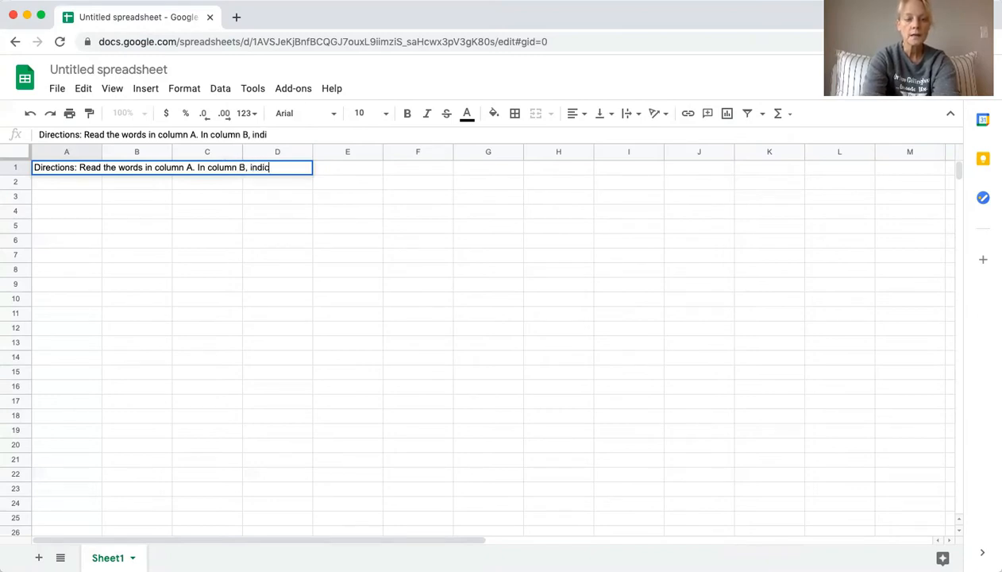
pyautogui.write('ate whet')
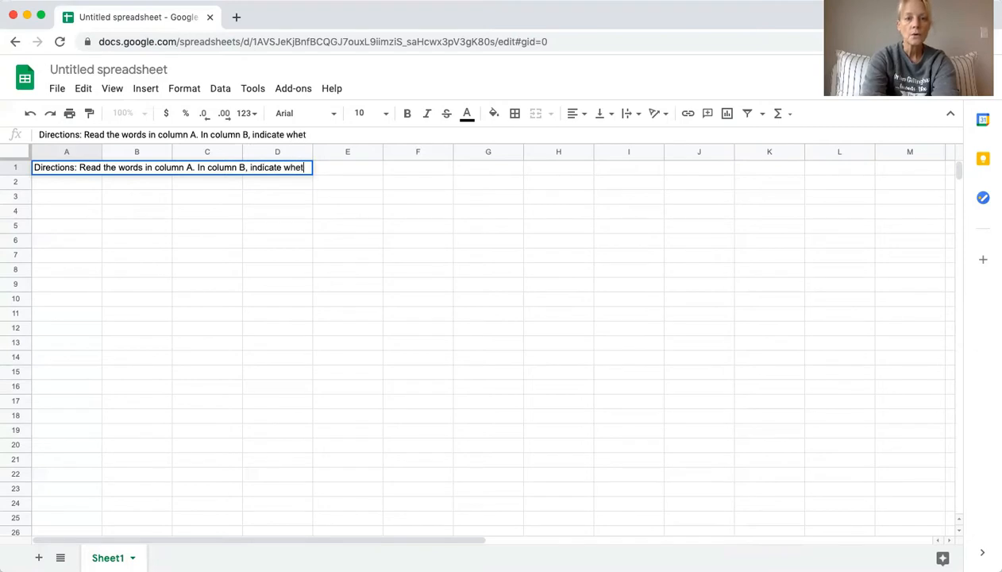
pyautogui.write('her the word')
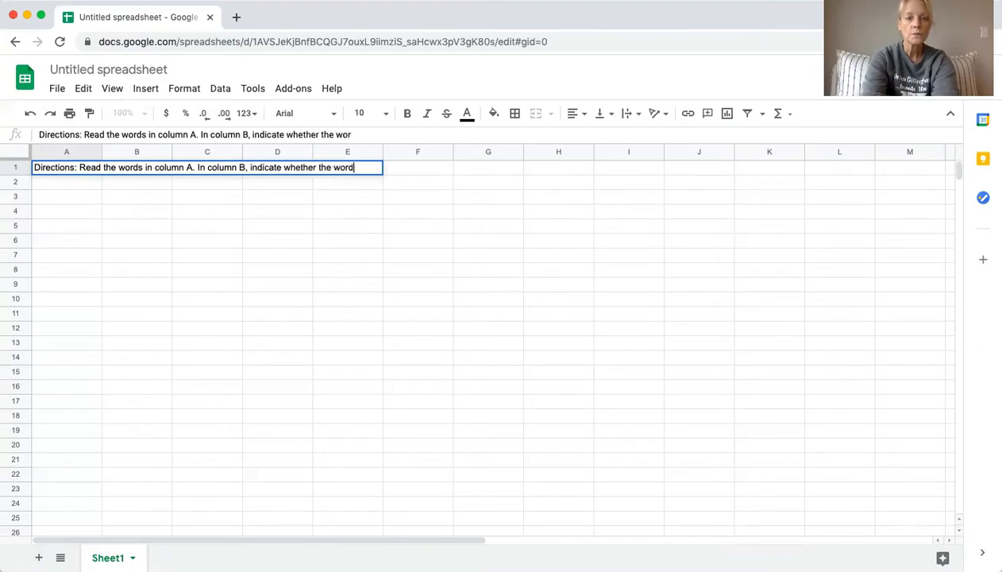
pyautogui.write('s are op')
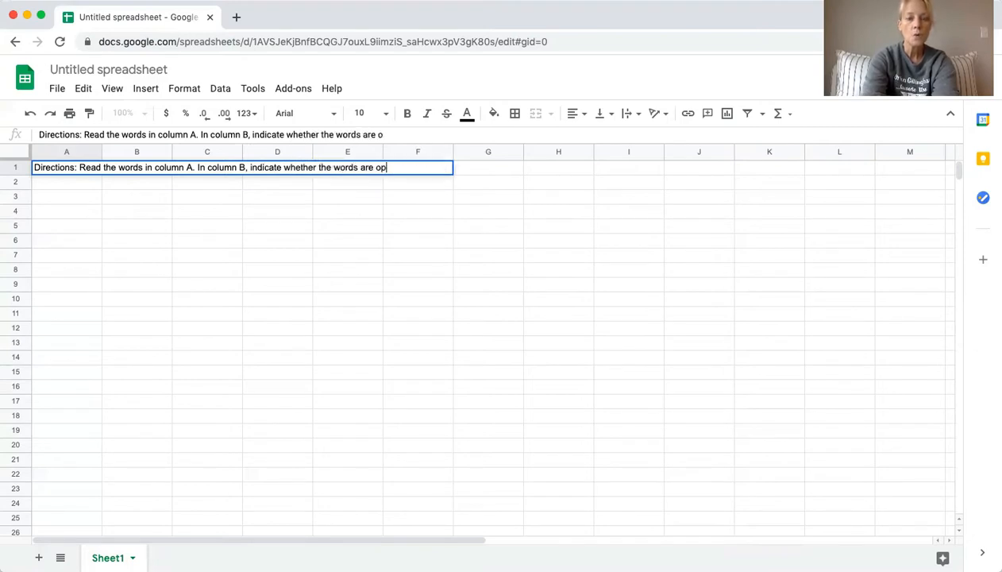
pyautogui.write('en sy')
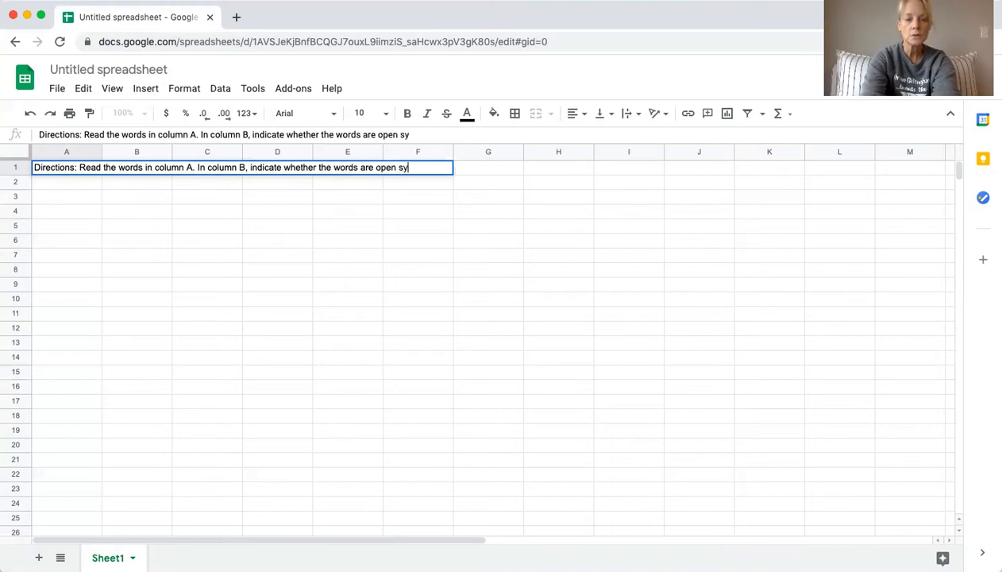
pyautogui.write('llables ')
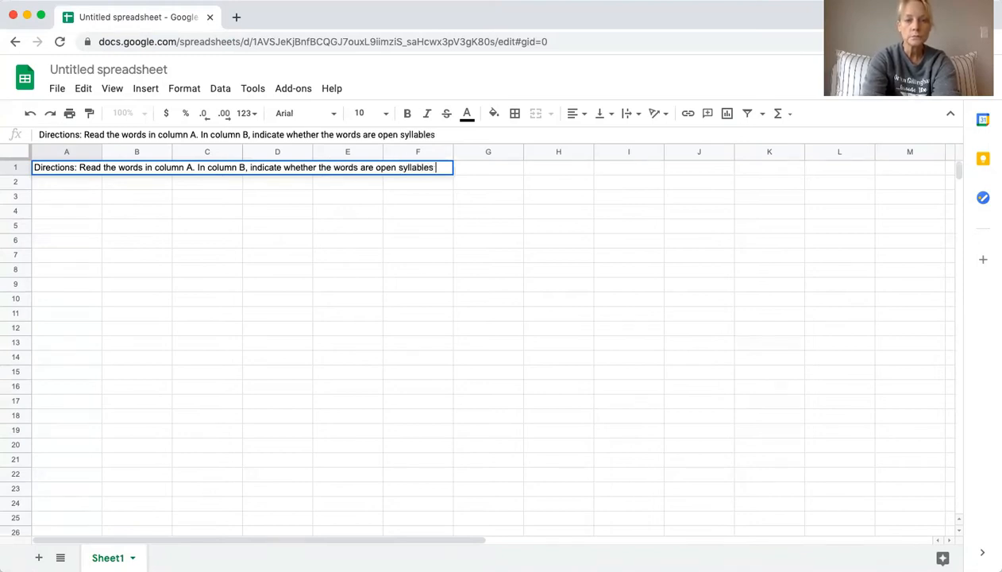
pyautogui.write('or clo')
pyautogui.press('BackSpace')
pyautogui.write('losed s')
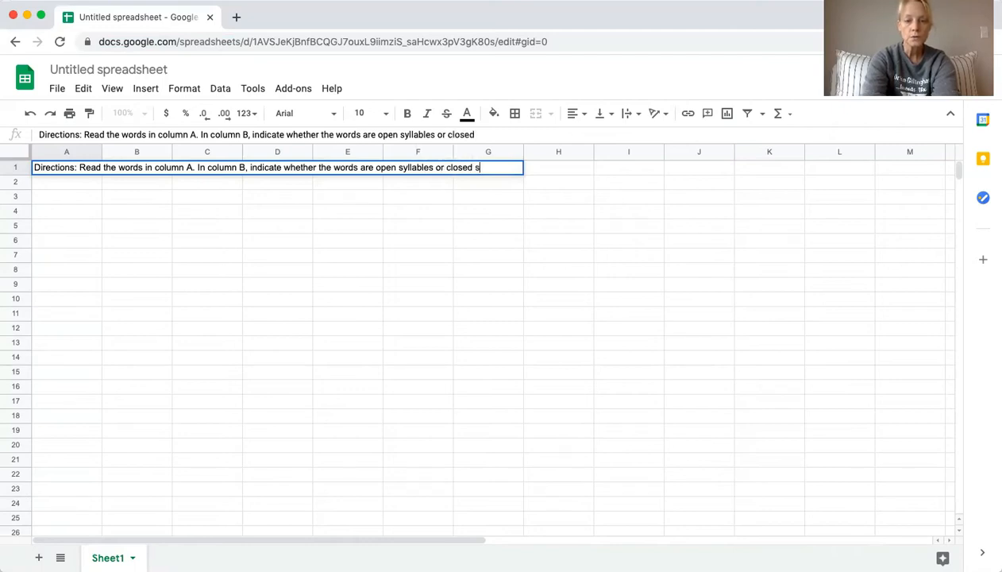
pyautogui.write('yllables.')
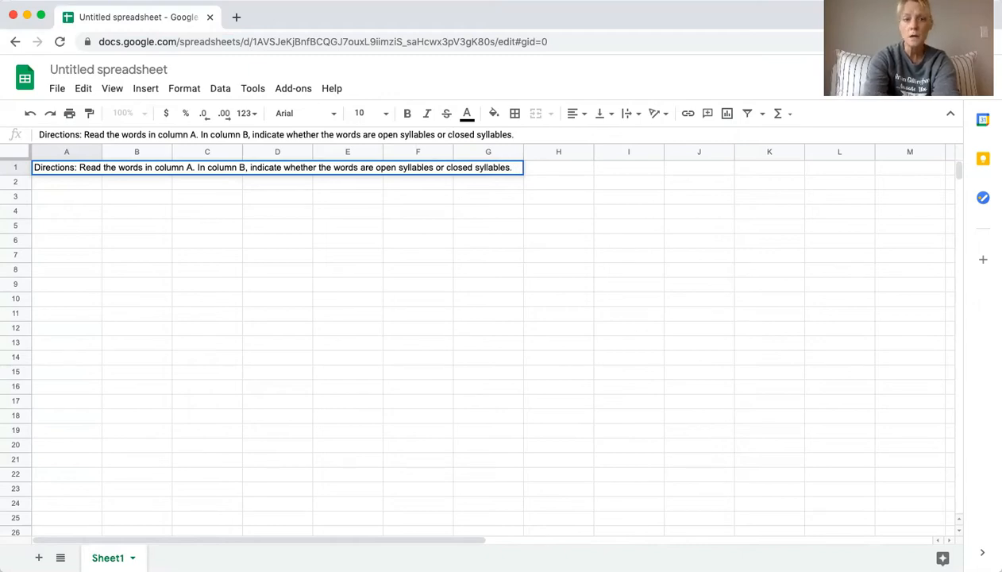
# Finish the directions in A1 with the answer key "Key: O= open, C= closed"
pyautogui.write(' K')
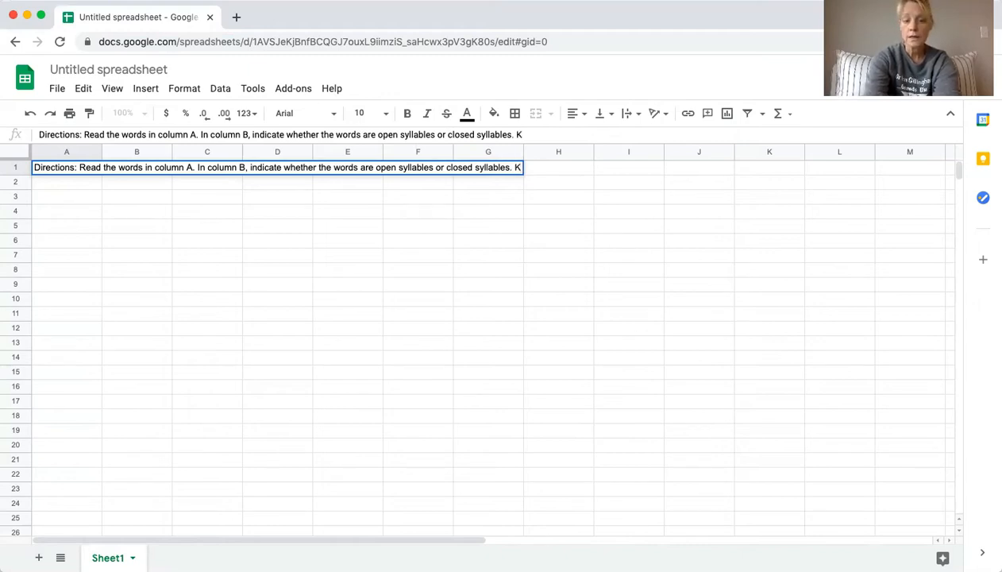
pyautogui.write('ey: ')
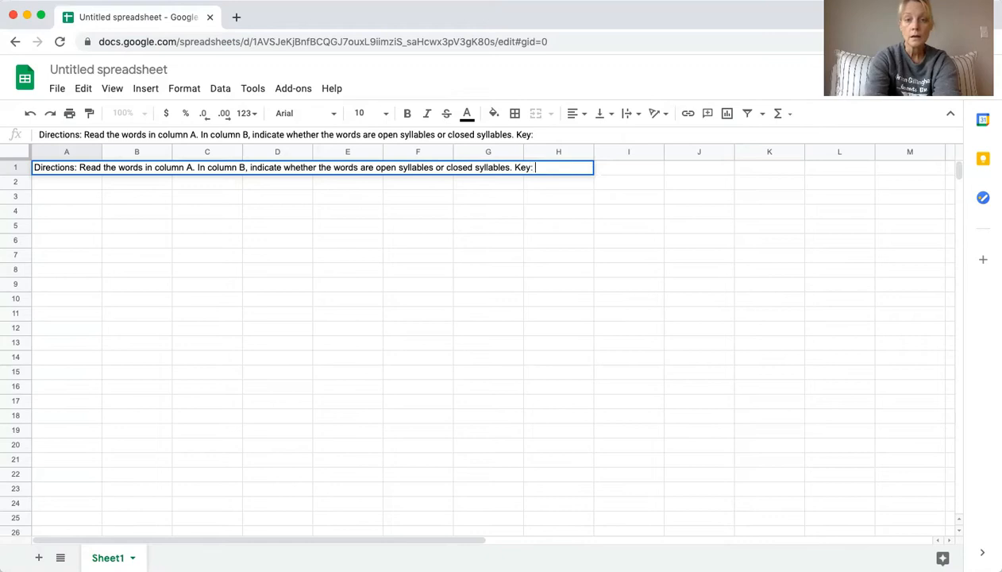
pyautogui.write('O')
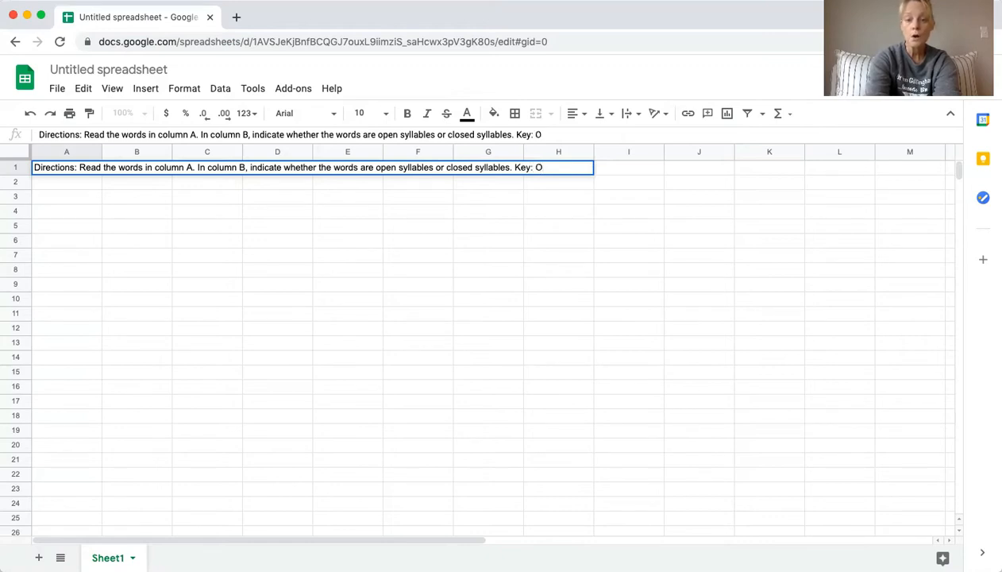
pyautogui.write('=')
pyautogui.write(' open')
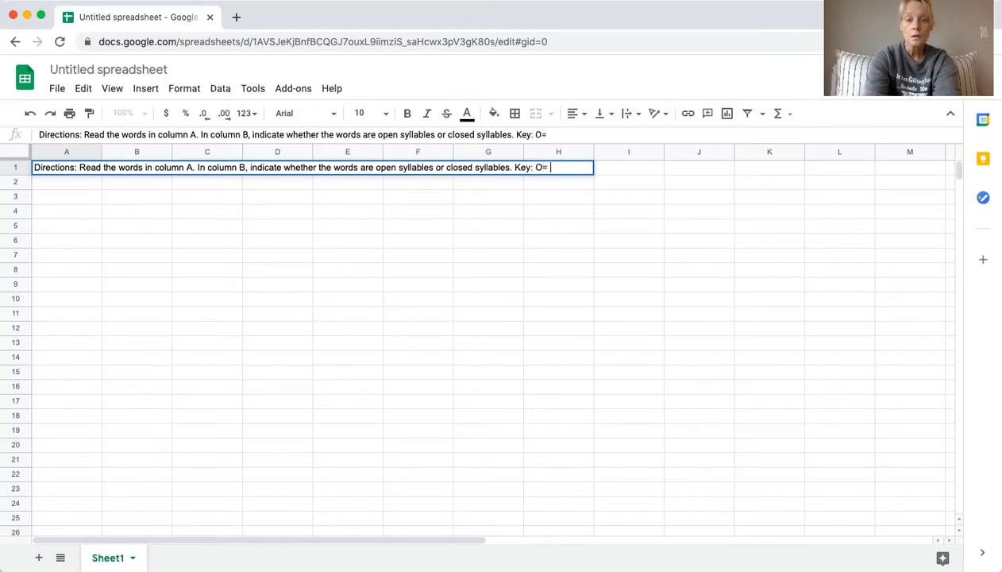
pyautogui.write(', ')
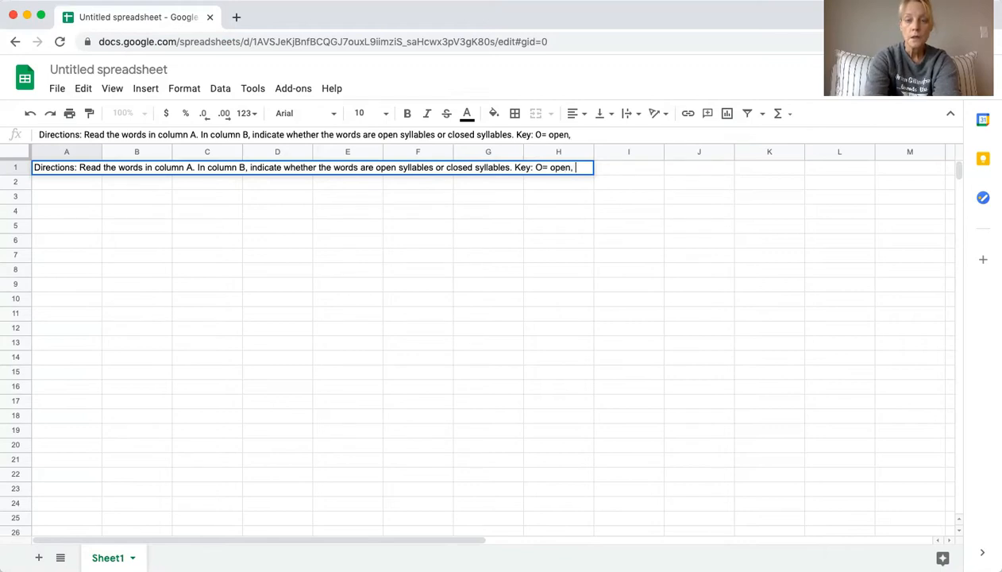
pyautogui.write('C')
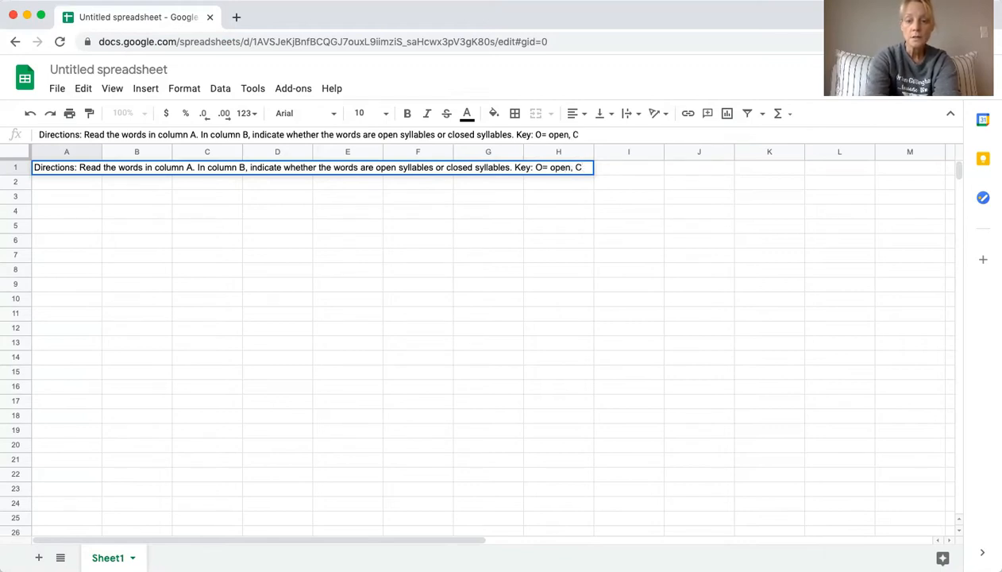
pyautogui.write('= ')
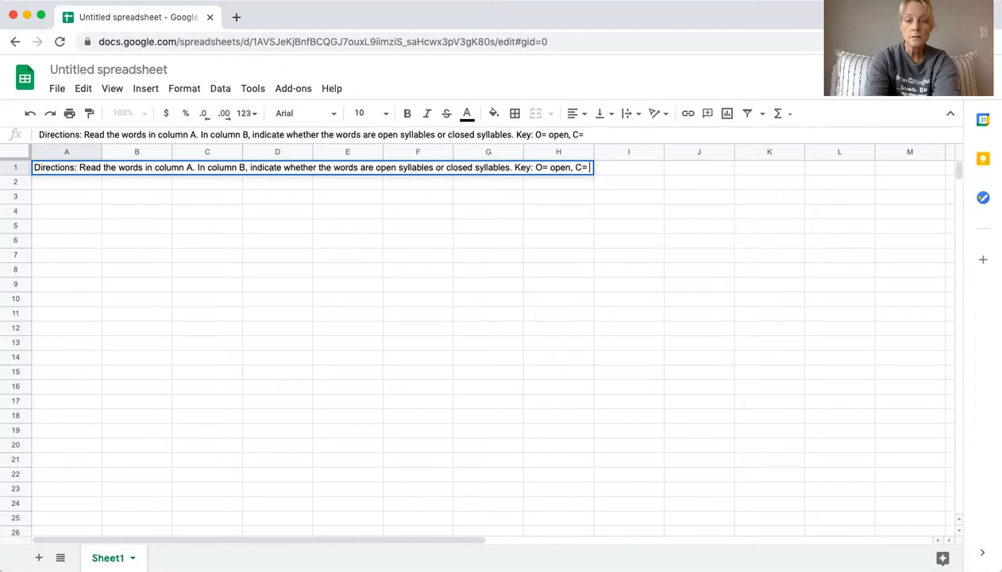
pyautogui.write('closed')
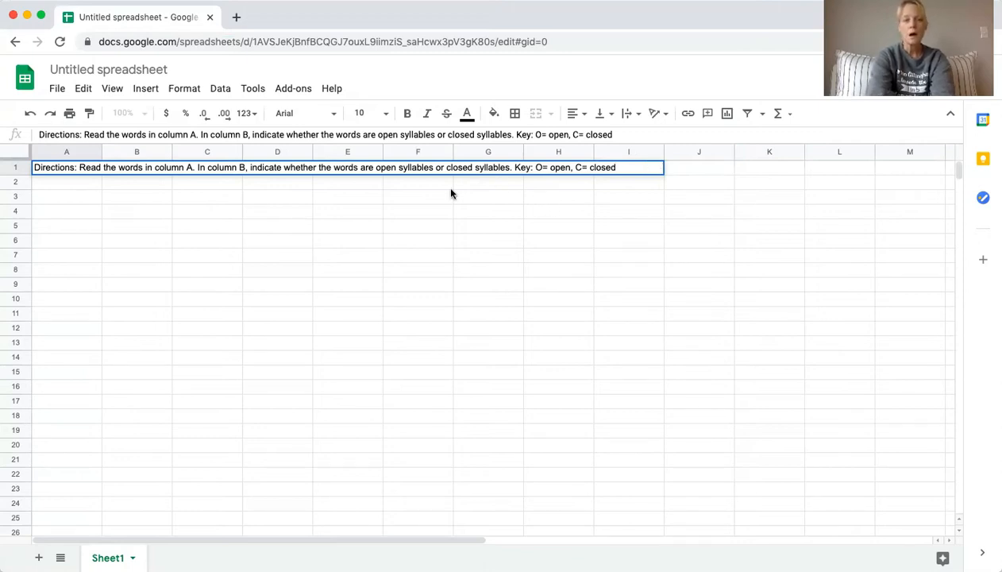
# Commit the directions in cell A1 and set the cell's text wrapping to Wrap
pyautogui.click(185, 89)
pyautogui.click(185, 88)
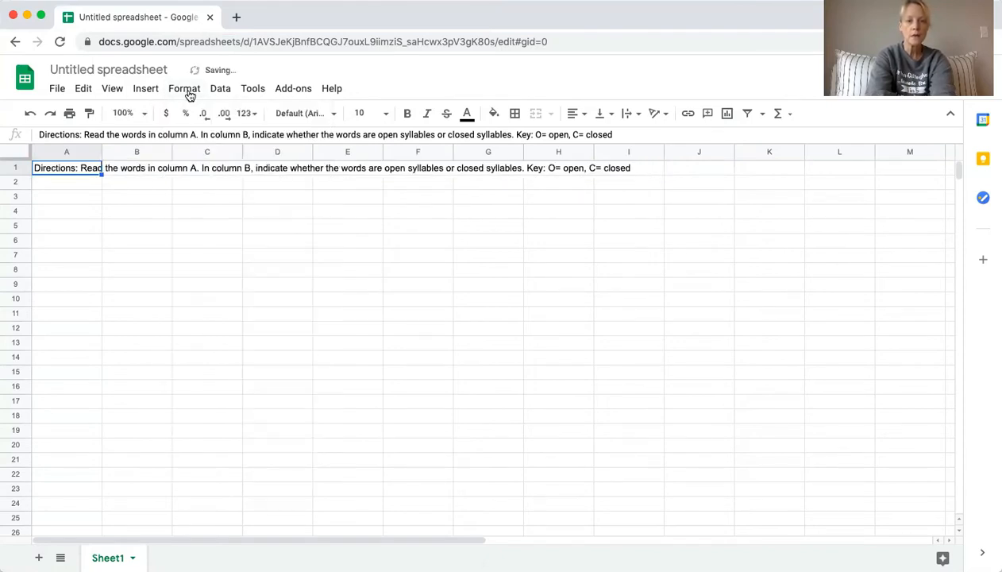
pyautogui.click(189, 93)
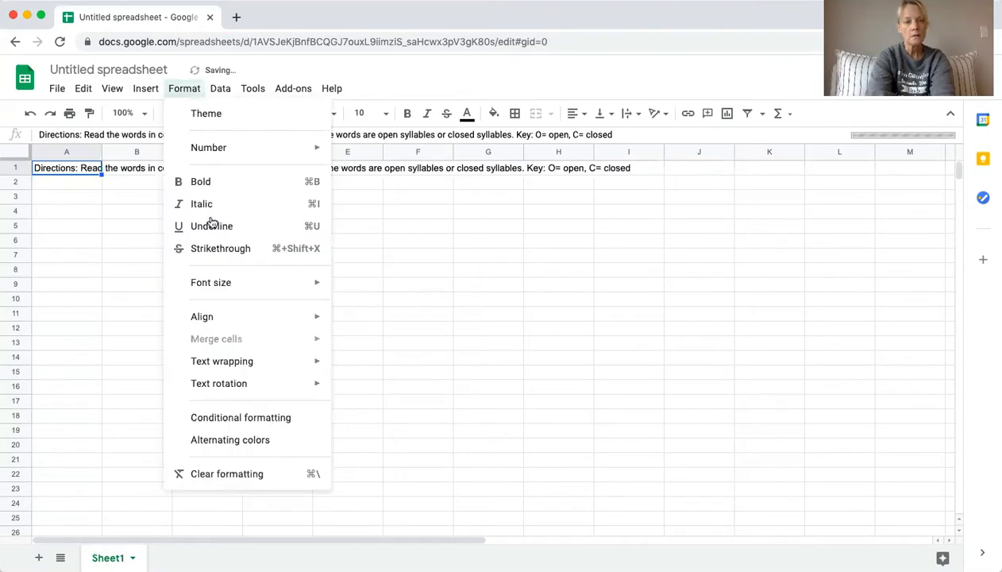
pyautogui.moveTo(236, 366)
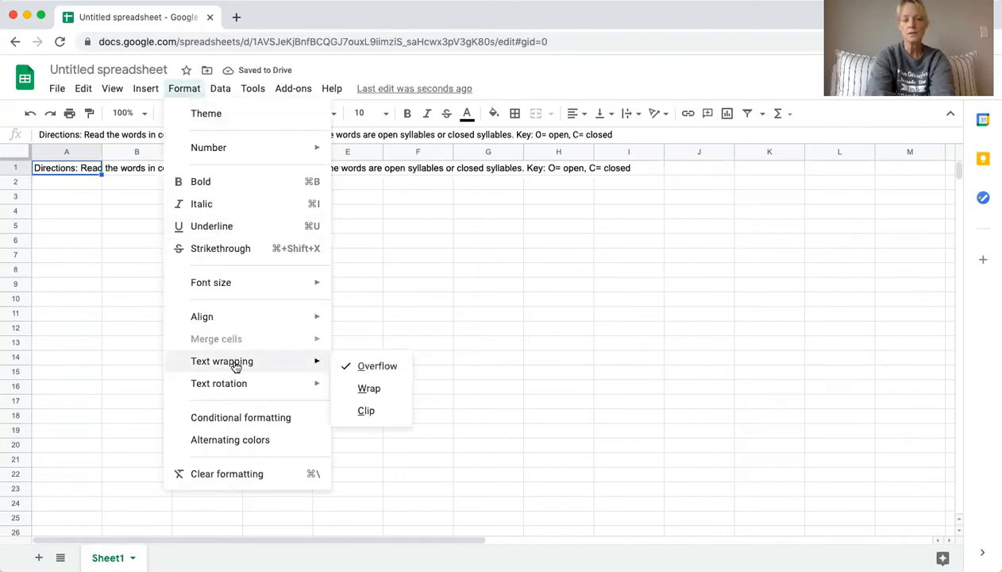
pyautogui.click(369, 390)
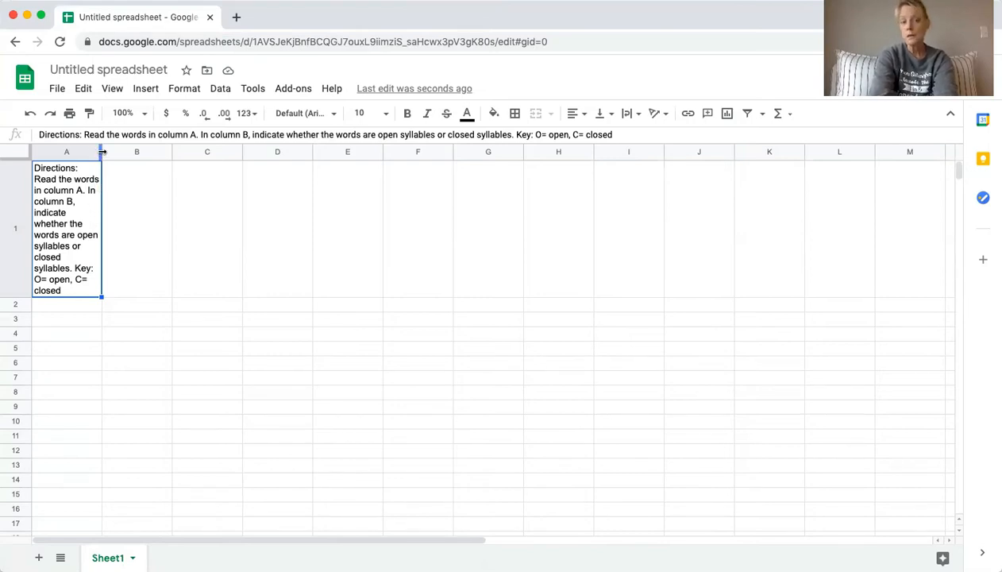
# Widen column A to about 120 pixels so the wrapped directions in A1 take up fewer lines
pyautogui.click(102, 152)
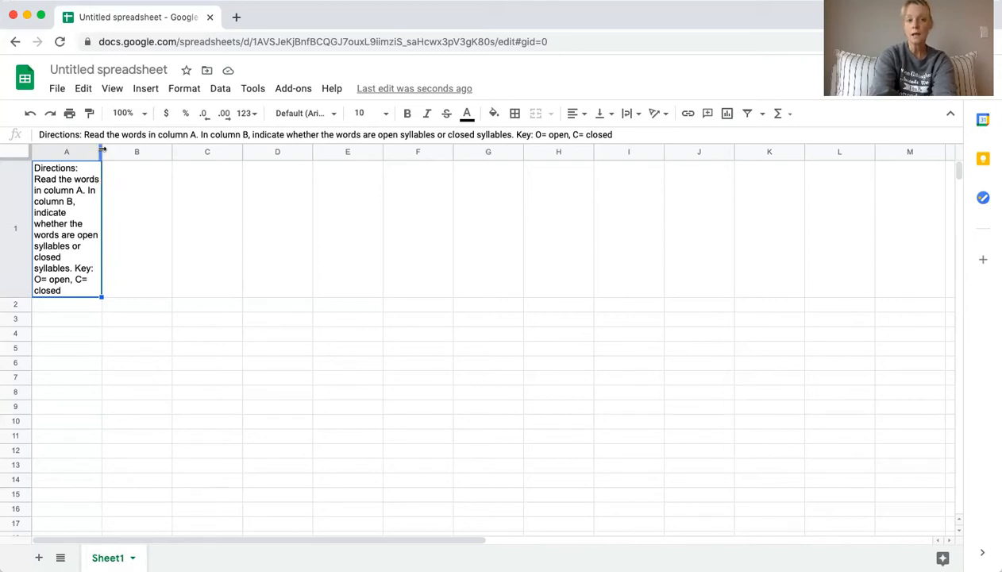
pyautogui.moveTo(101, 150); pyautogui.dragTo(149, 150)
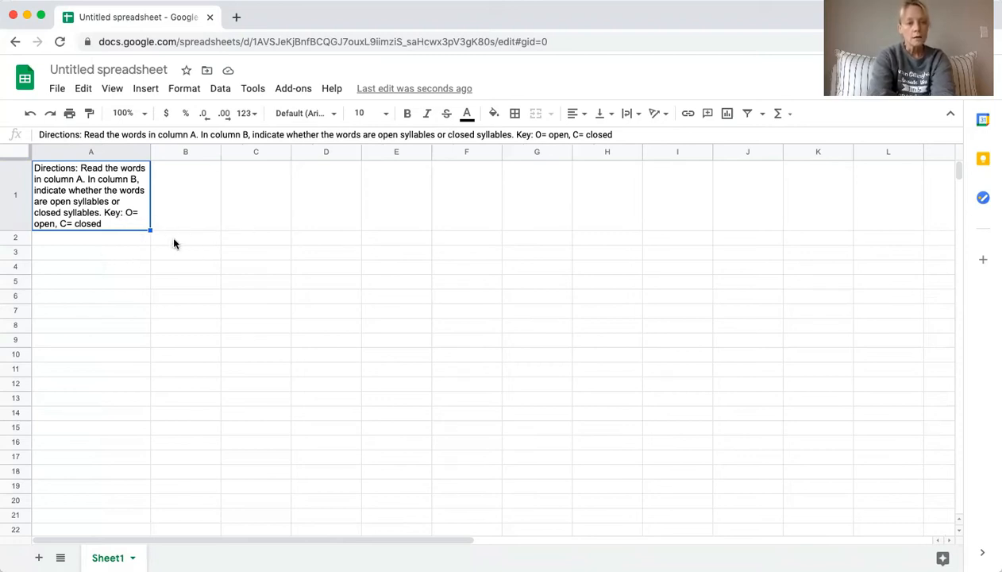
# Enter the heading "Open or Closed Syllable Words" in cell A2 and widen column A to fit it
pyautogui.click(122, 241)
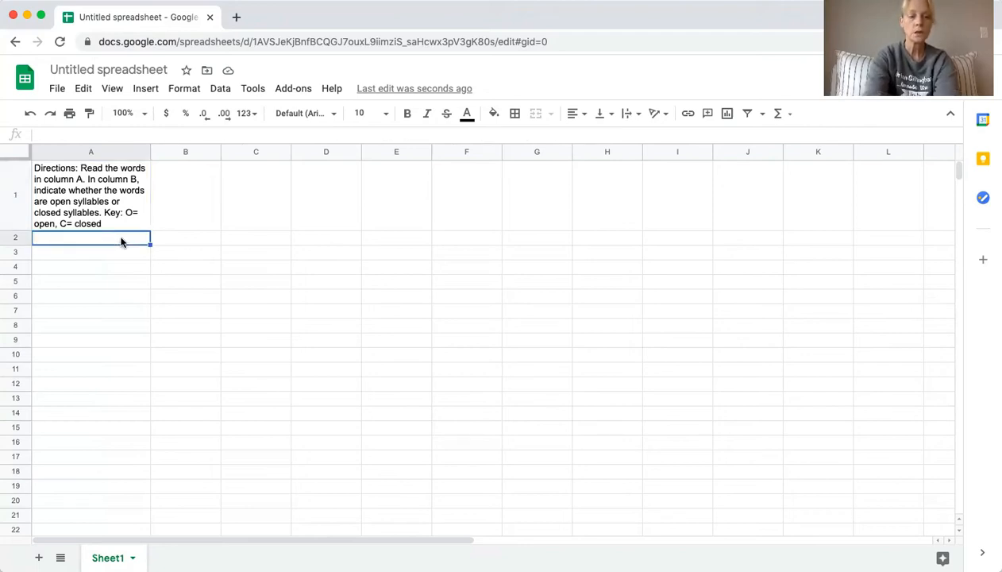
pyautogui.write('Open or Clo')
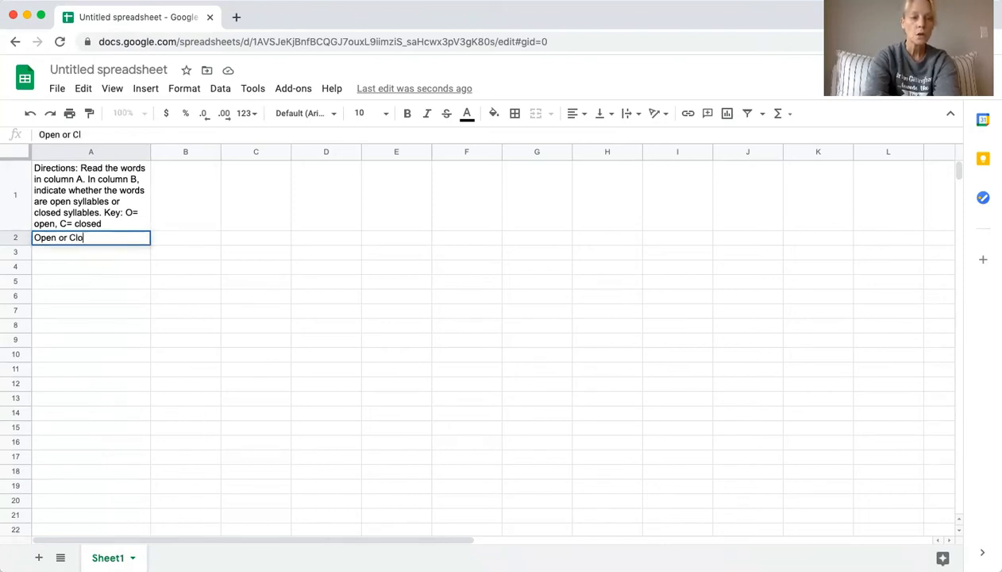
pyautogui.write('sed Sy')
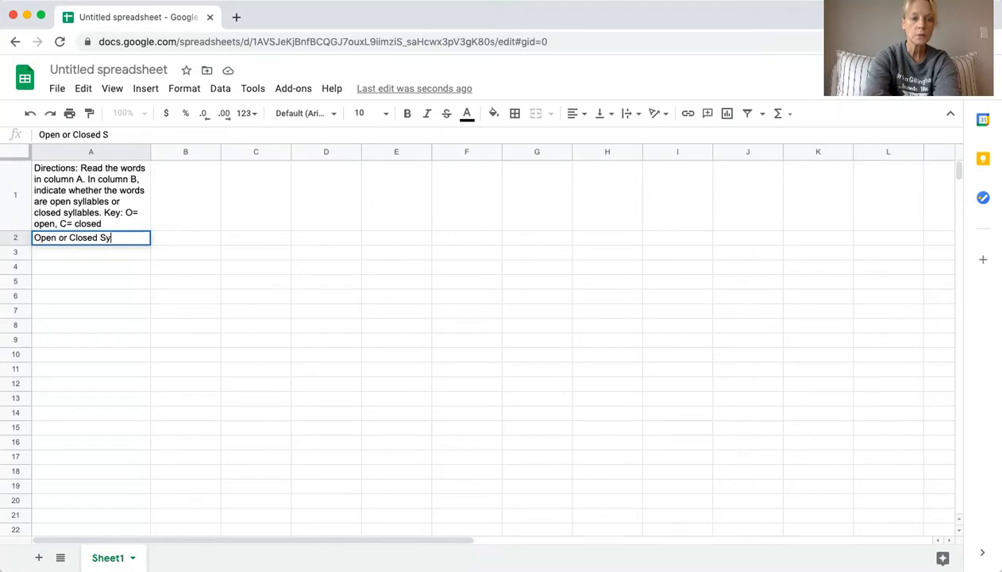
pyautogui.write('llable Words')
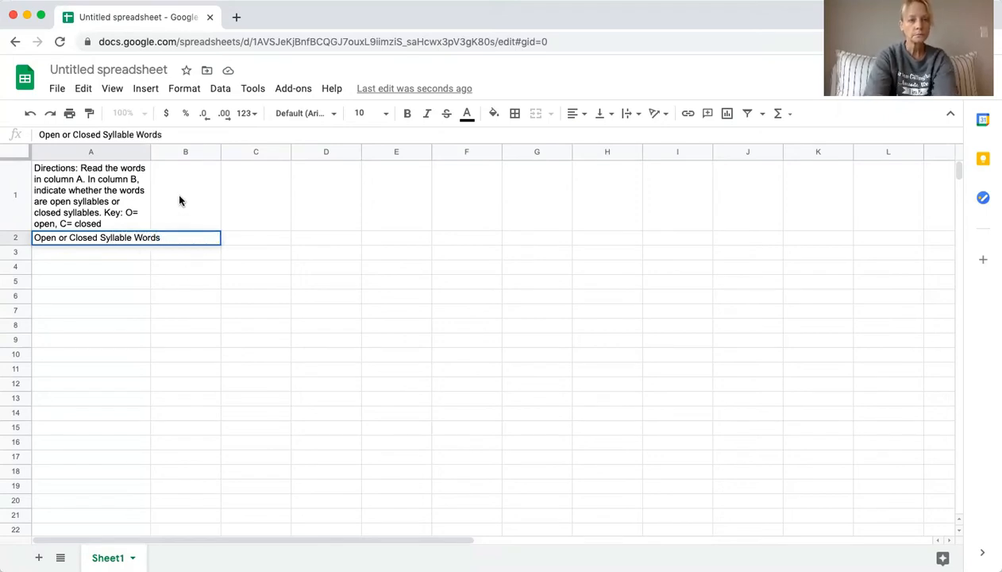
pyautogui.moveTo(151, 152); pyautogui.dragTo(168, 152)
pyautogui.click(135, 266)
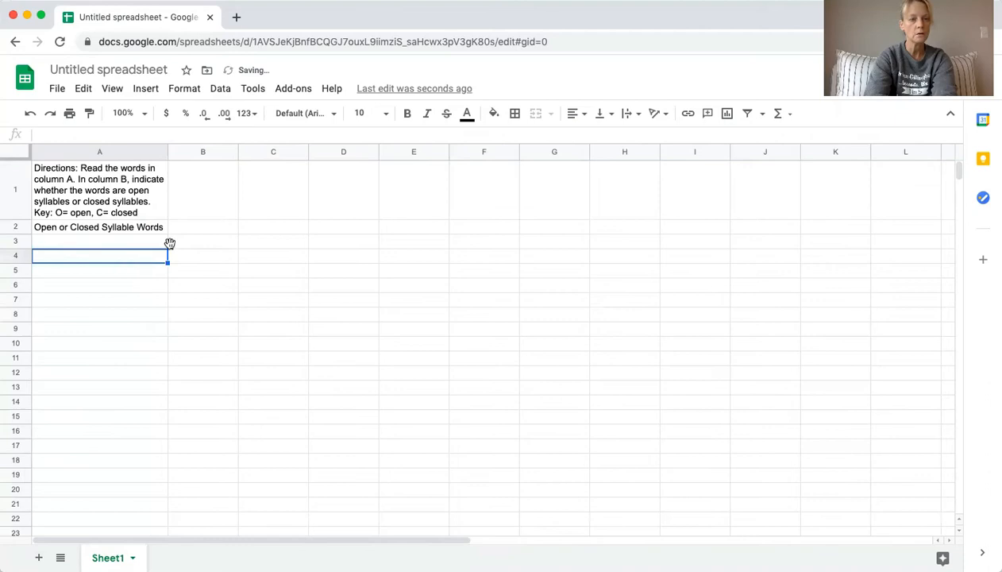
# Resize columns C through Z to a width of 20 pixels
pyautogui.click(208, 228)
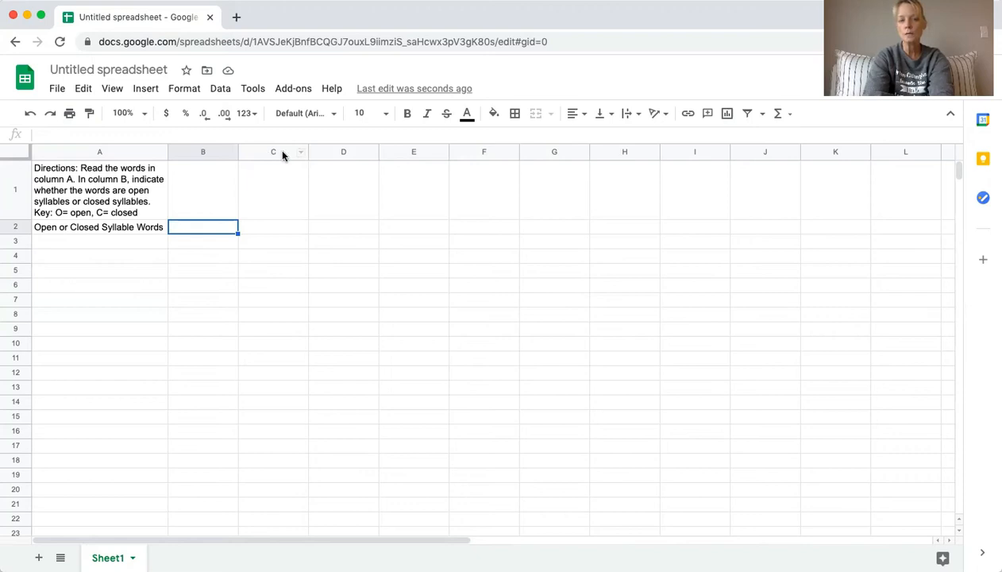
pyautogui.moveTo(282, 154); pyautogui.dragTo(987, 171)
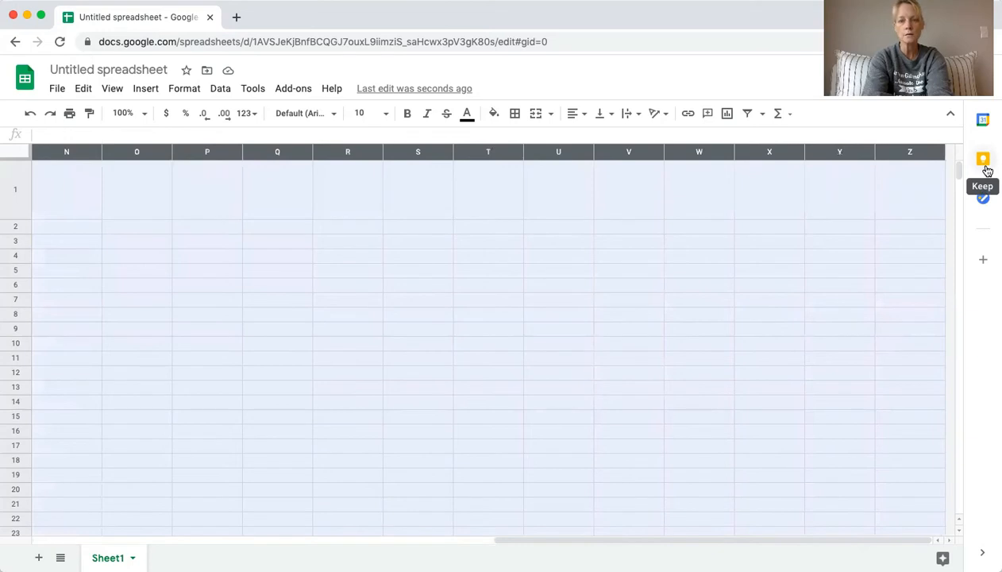
pyautogui.moveTo(988, 171); pyautogui.dragTo(987, 171)
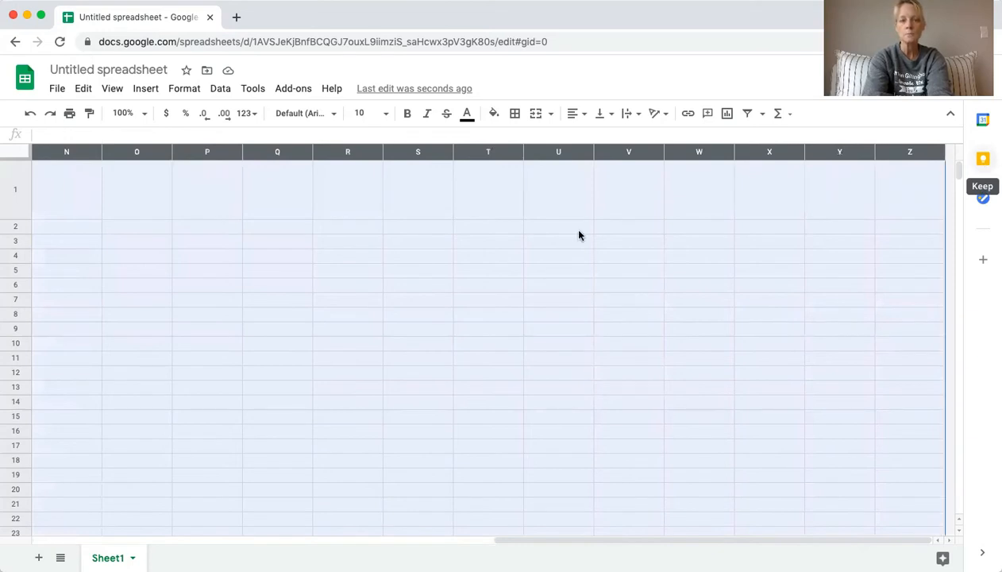
pyautogui.rightClick(368, 242)
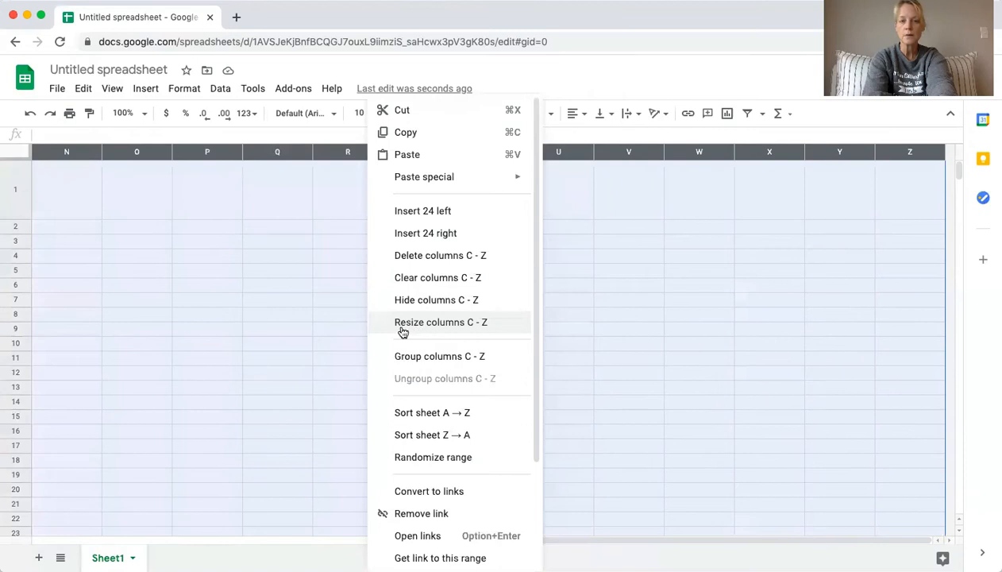
pyautogui.click(450, 323)
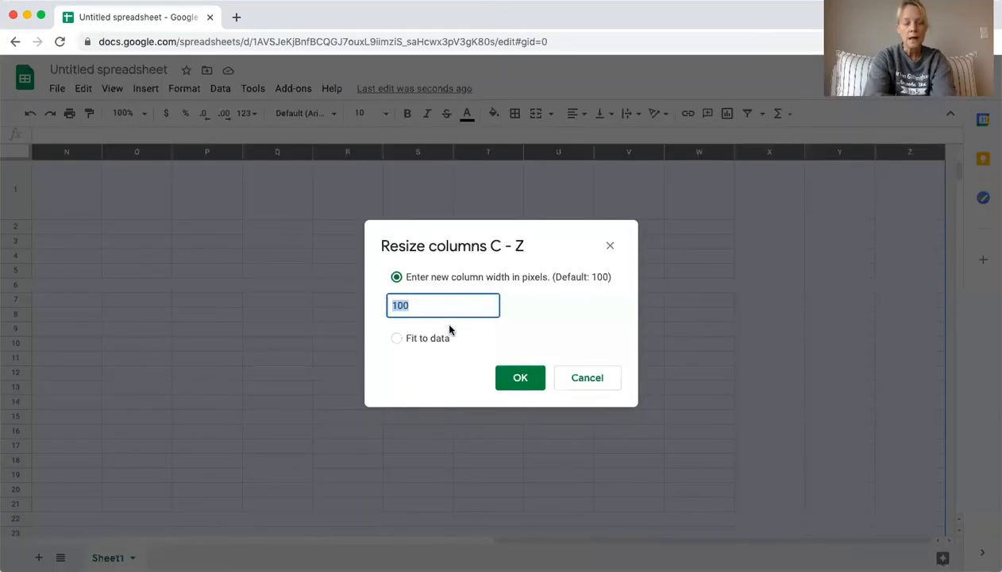
pyautogui.write('20')
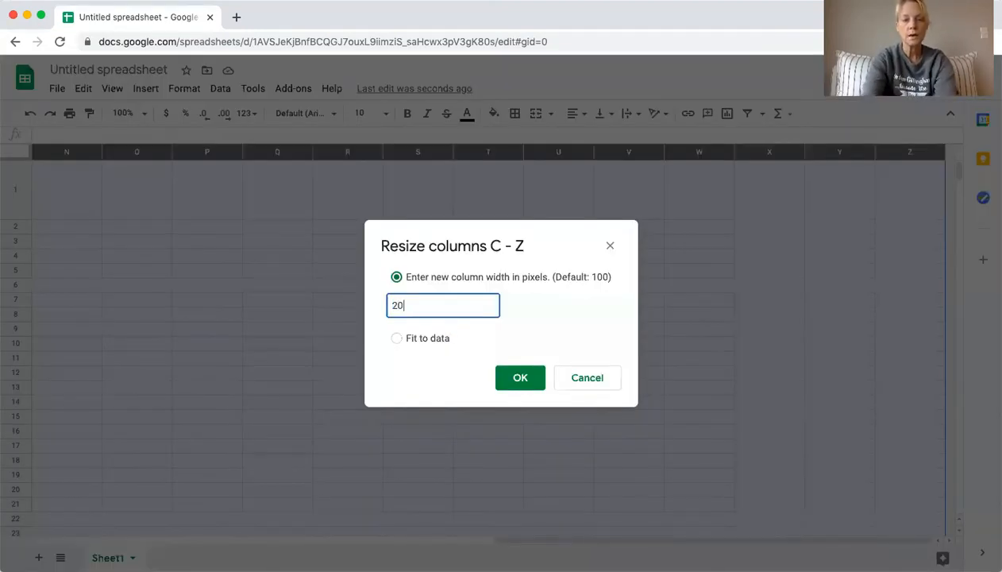
pyautogui.click(520, 370)
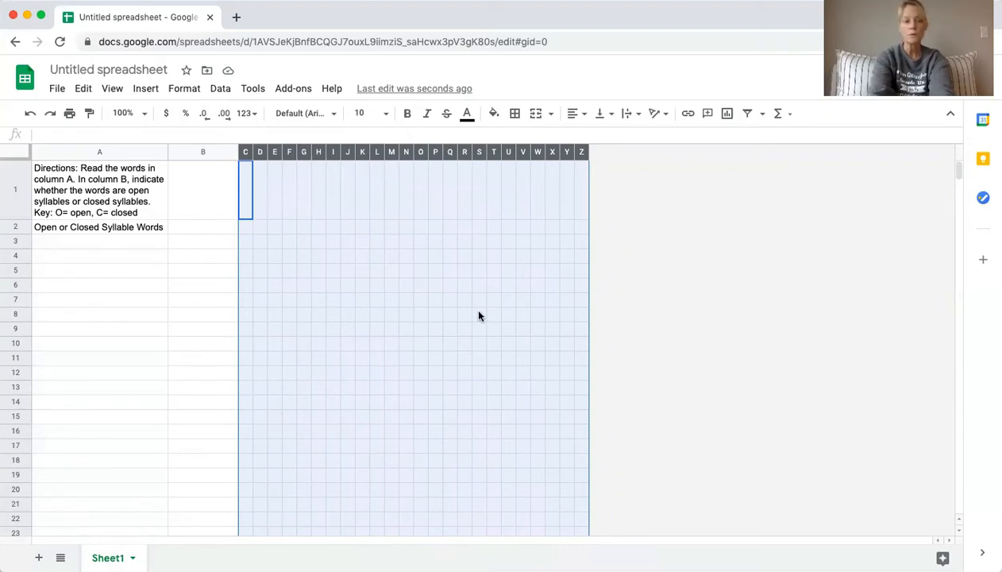
# List the words we, got, hi, so and bed in cells A3 to A7
pyautogui.click(73, 245)
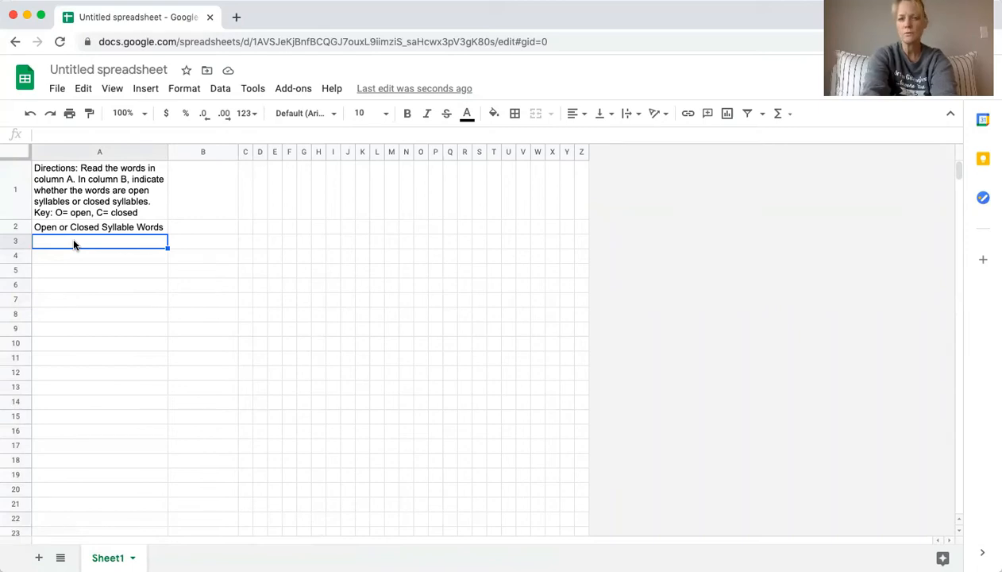
pyautogui.write('we')
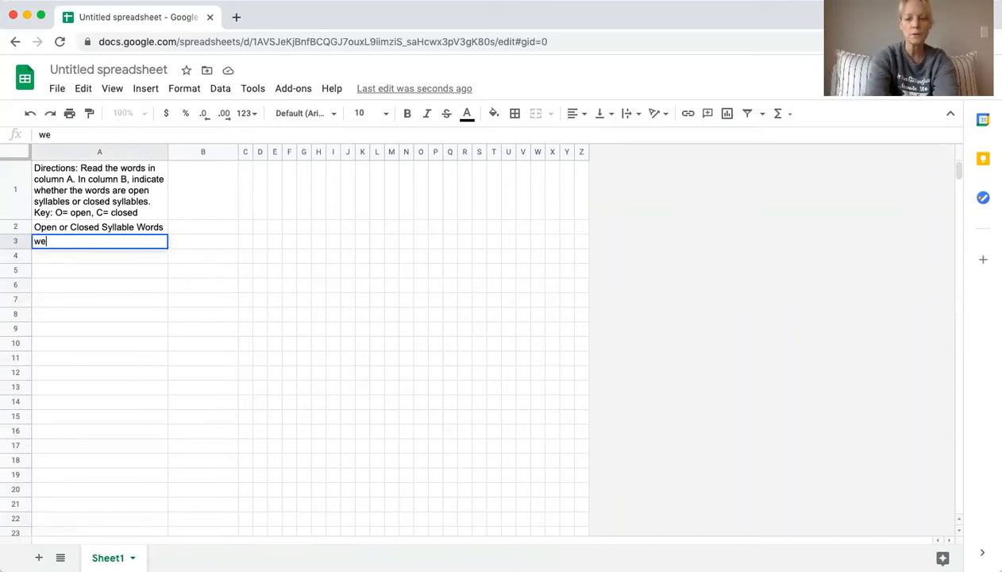
pyautogui.press('Return')
pyautogui.write('got')
pyautogui.press('Return')
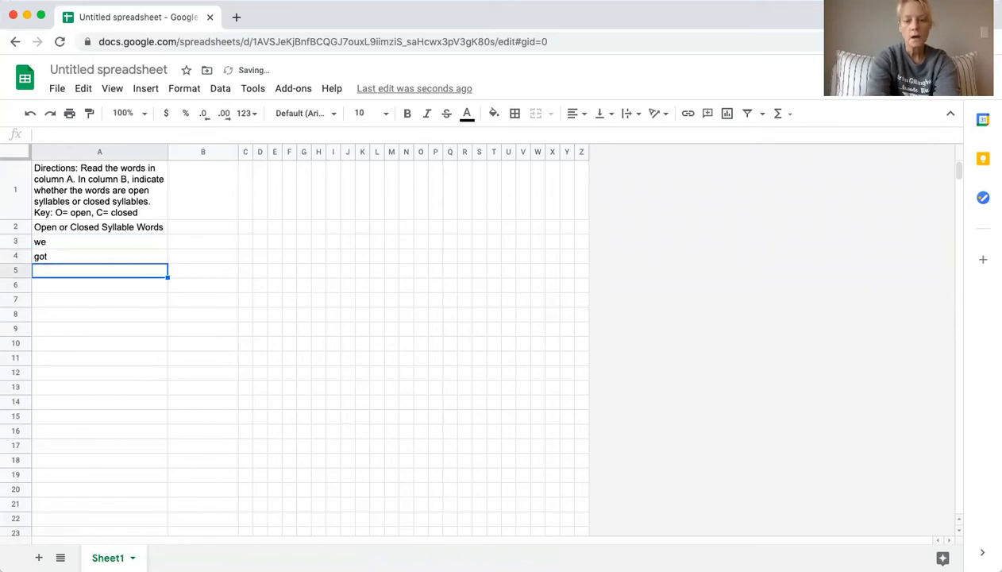
pyautogui.write('hi')
pyautogui.press('Return')
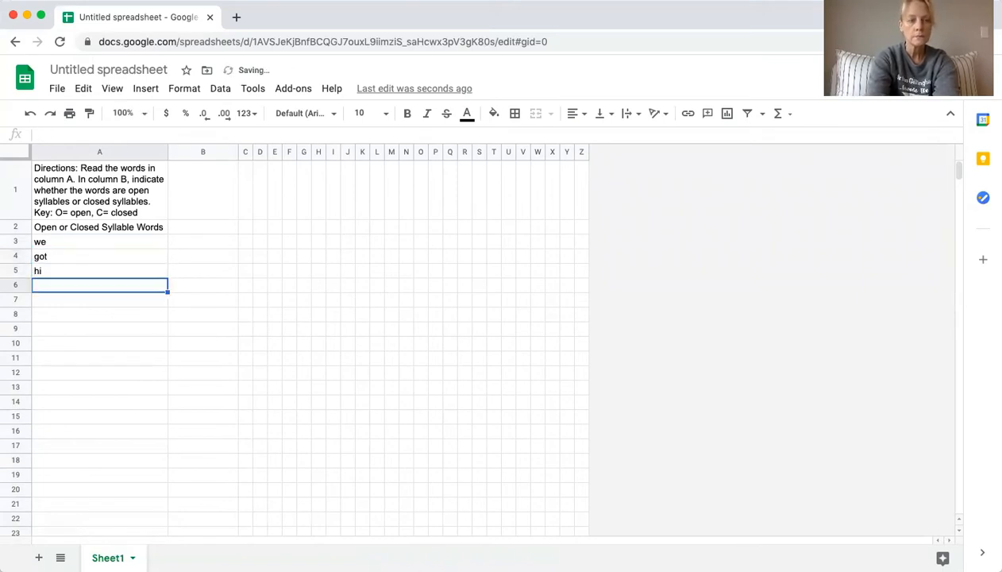
pyautogui.write('so')
pyautogui.press('Return')
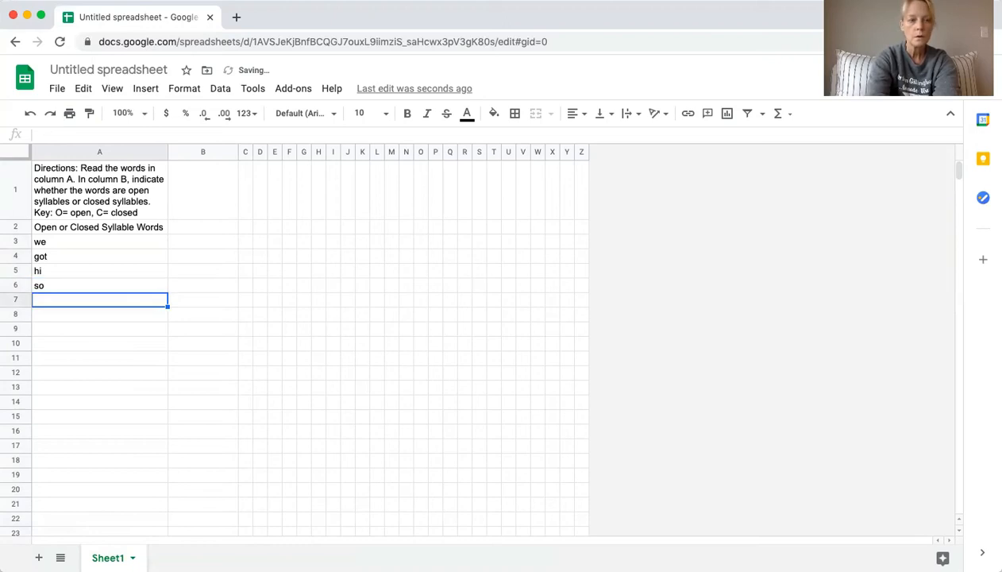
pyautogui.write('bed')
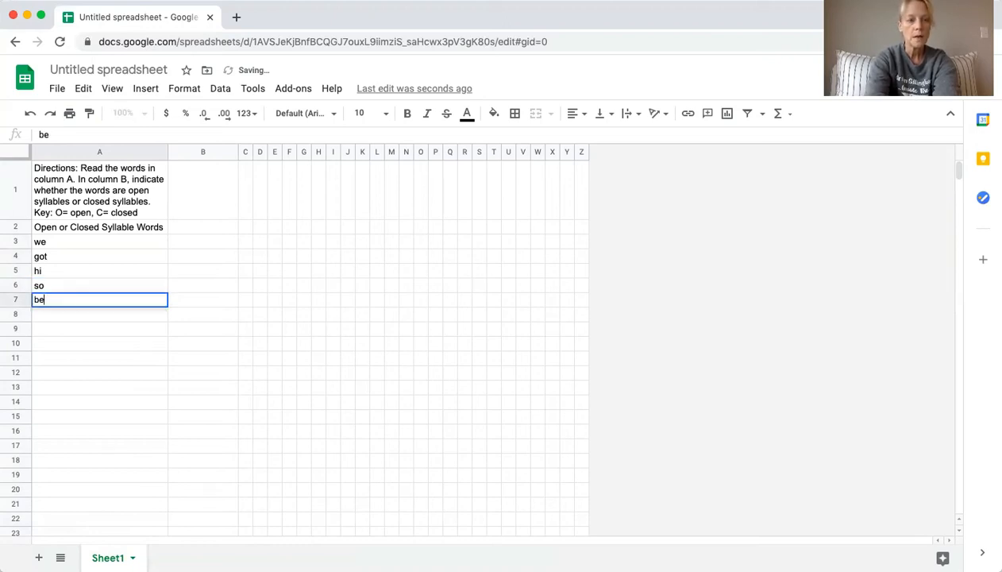
# Enter the answers O, C, O, O and C in cells B3 to B7 beside the words
pyautogui.click(202, 242)
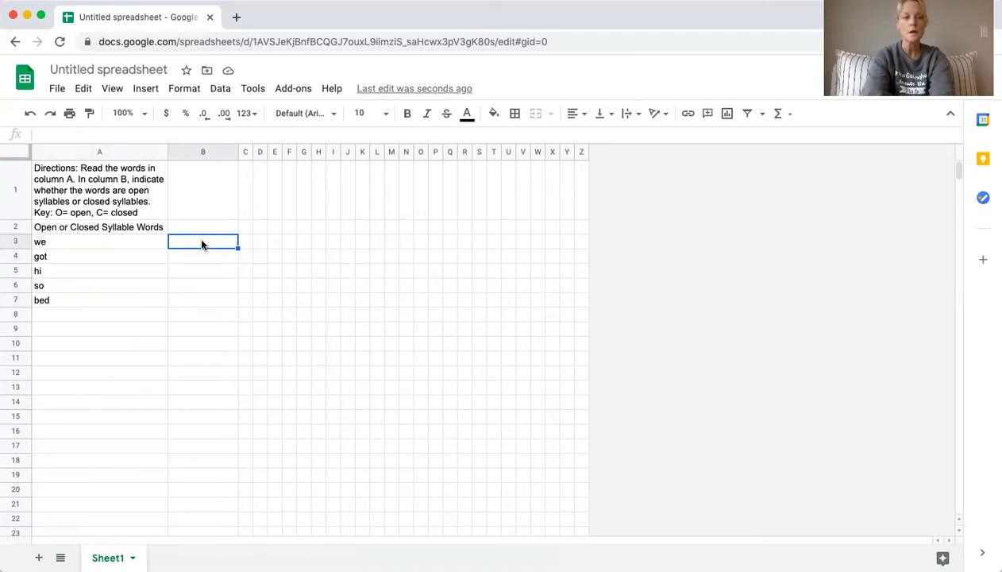
pyautogui.write('O')
pyautogui.press('Return')
pyautogui.write('C')
pyautogui.press('Return')
pyautogui.write('O')
pyautogui.press('Return')
pyautogui.write('O')
pyautogui.press('Return')
pyautogui.write('C')
# Center the words and answers in the range A3:B7 horizontally
pyautogui.moveTo(44, 241); pyautogui.dragTo(189, 307)
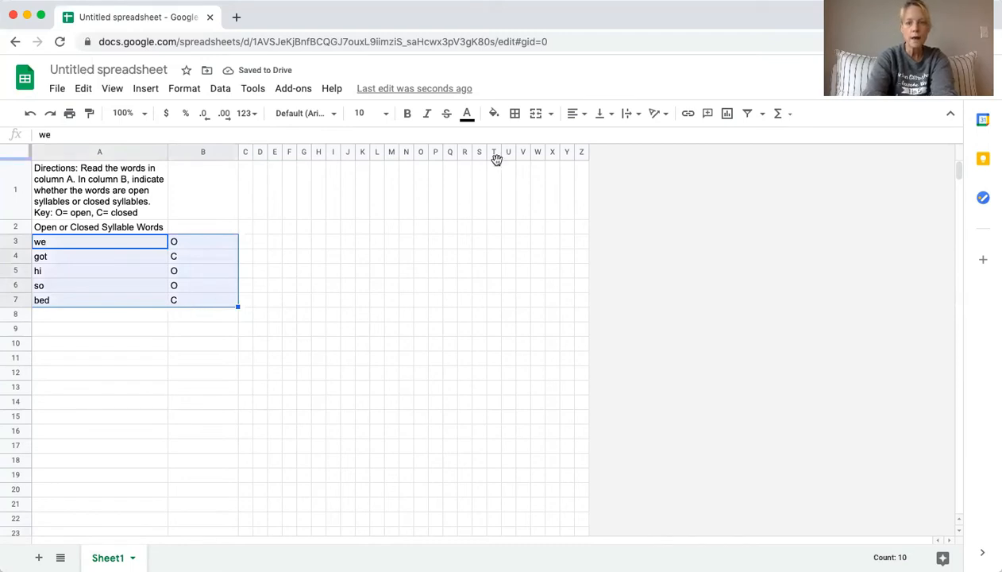
pyautogui.click(583, 118)
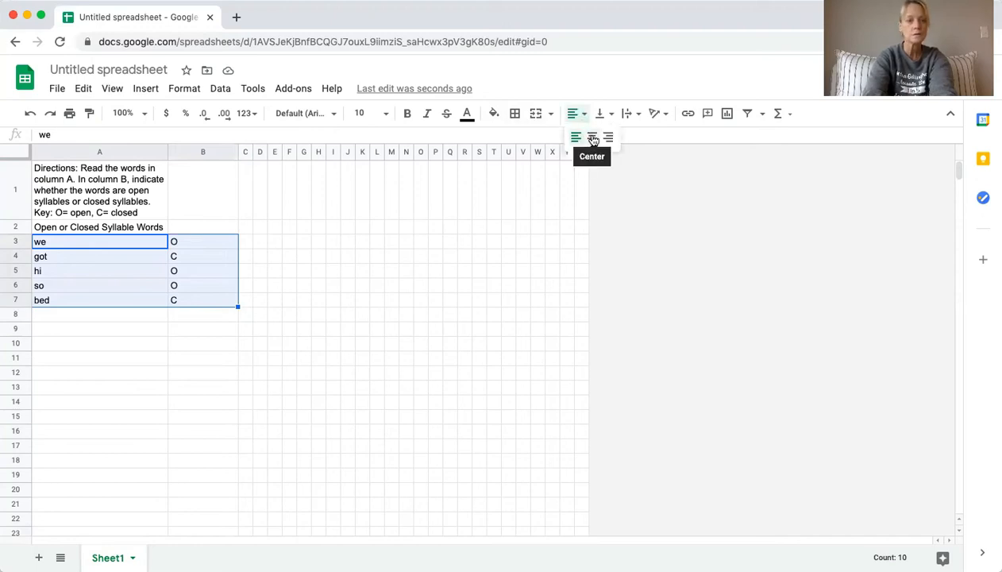
pyautogui.click(593, 138)
pyautogui.click(284, 373)
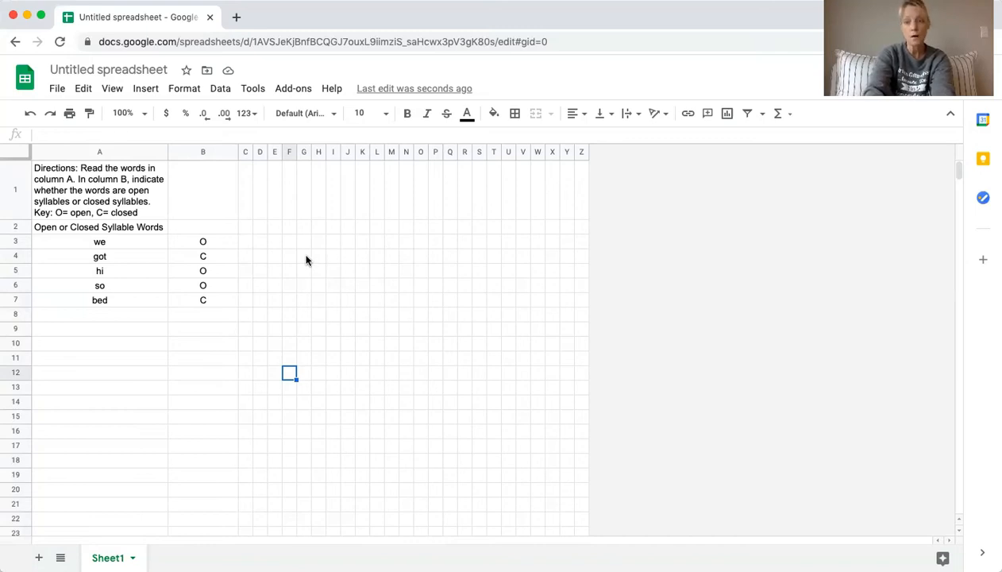
# Fill the cell block G4:P11 with the theme's cyan-blue color
pyautogui.moveTo(306, 261); pyautogui.dragTo(437, 369)
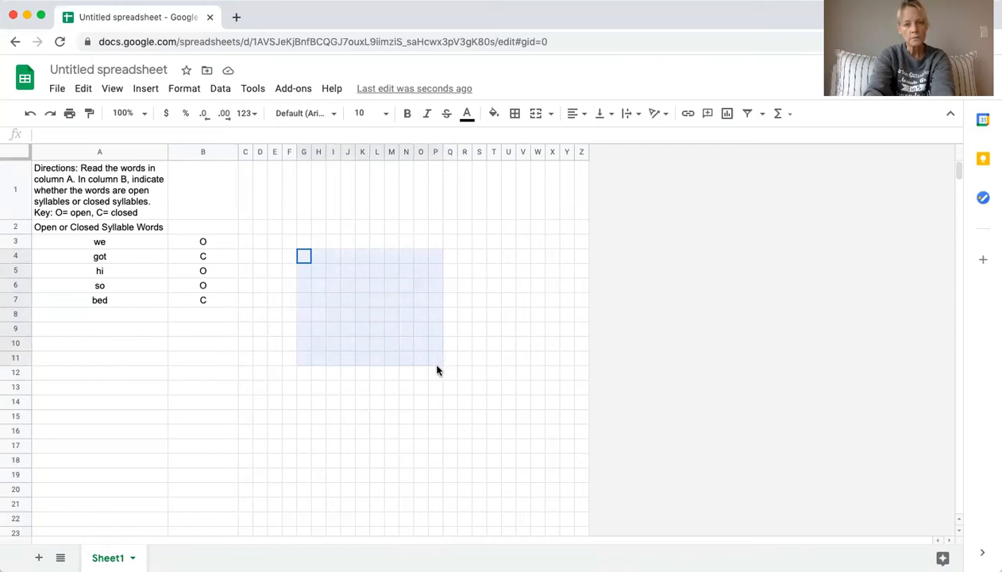
pyautogui.moveTo(437, 369); pyautogui.dragTo(440, 369)
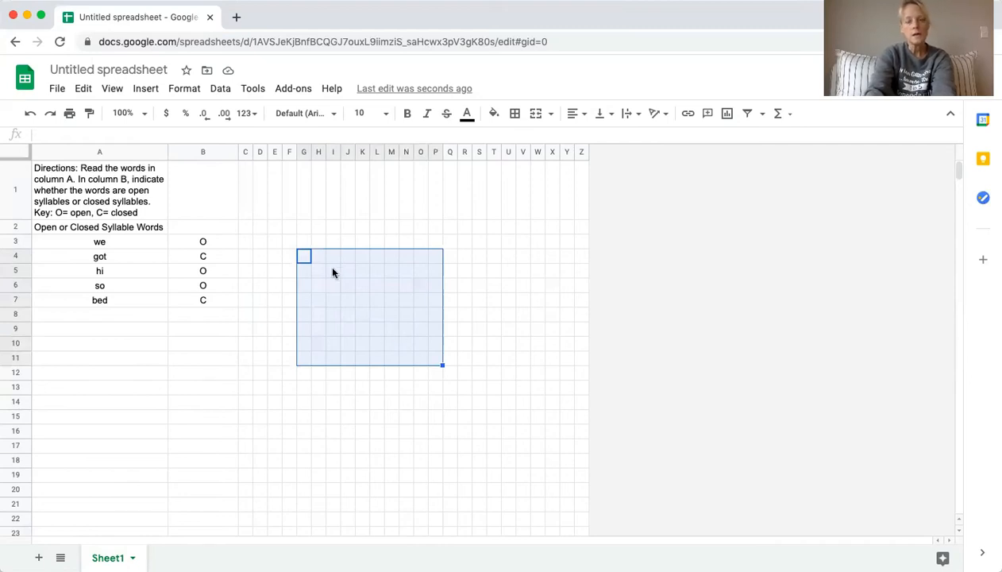
pyautogui.click(493, 113)
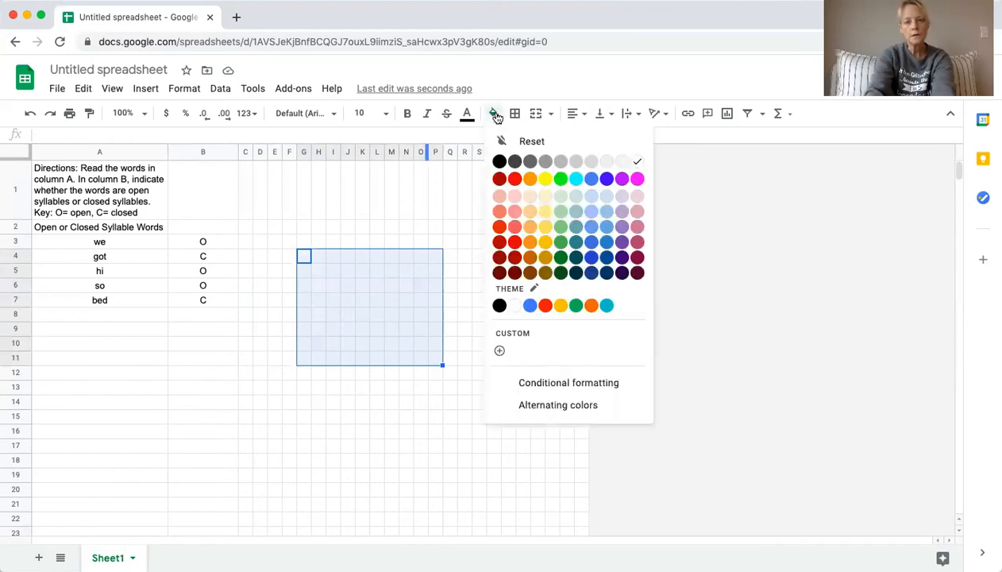
pyautogui.click(608, 307)
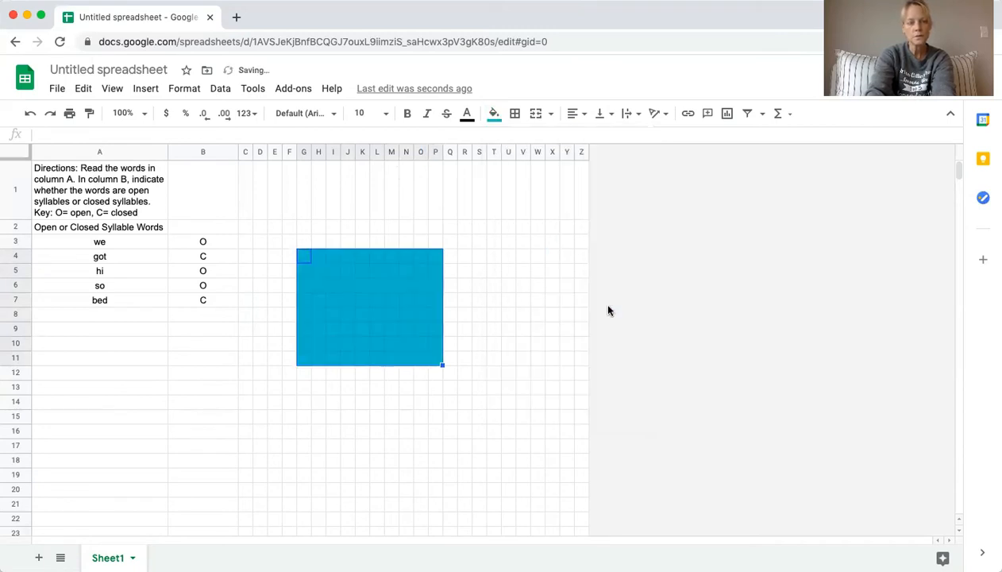
# Fill the block's first row, G4:P4, with yellow
pyautogui.click(402, 261)
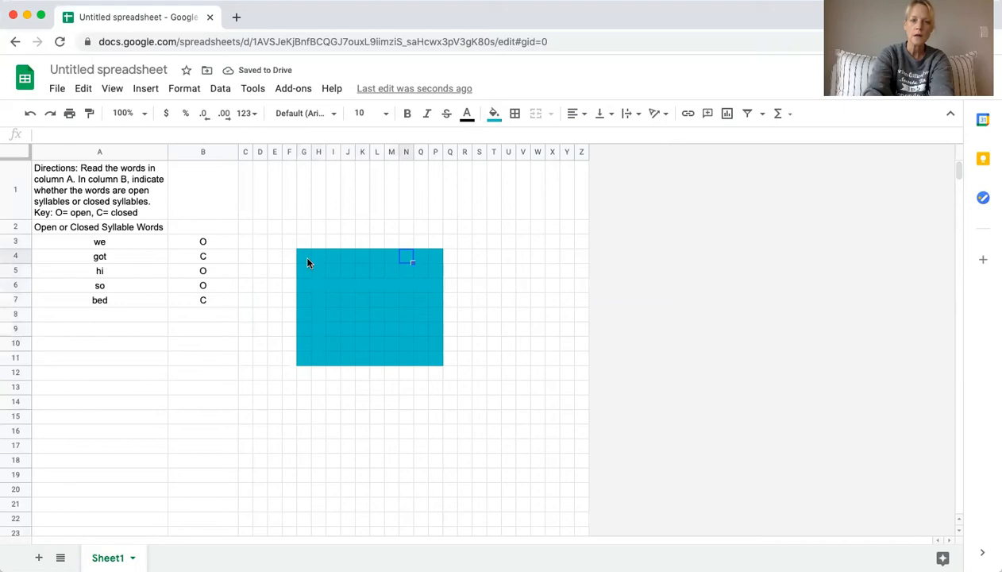
pyautogui.click(308, 261)
pyautogui.moveTo(307, 261); pyautogui.dragTo(441, 262)
pyautogui.click(496, 124)
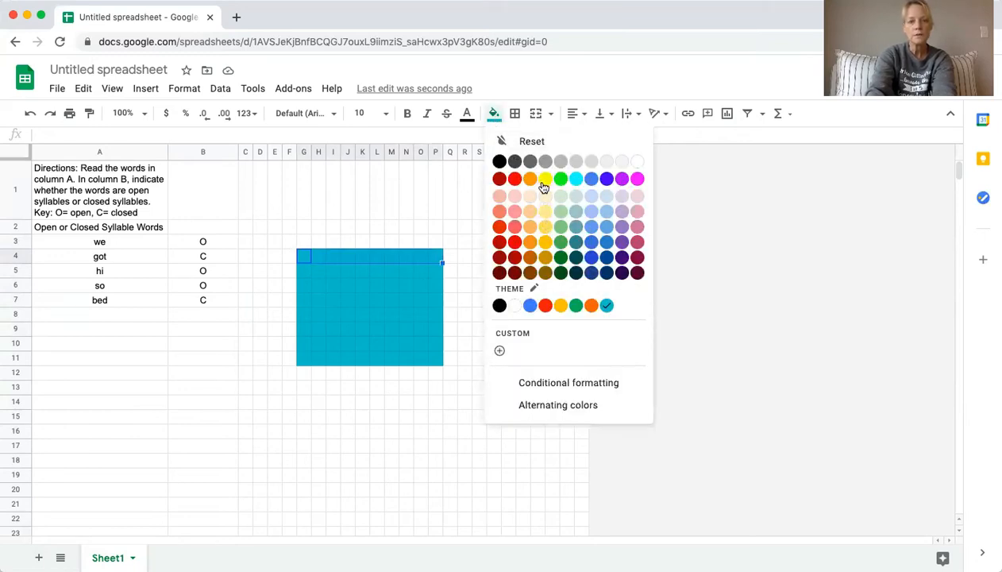
pyautogui.click(544, 180)
# Copy the yellow fill of P4 onto P5:P11, G11:O11 and G5:G10 to complete the block's border
pyautogui.click(432, 260)
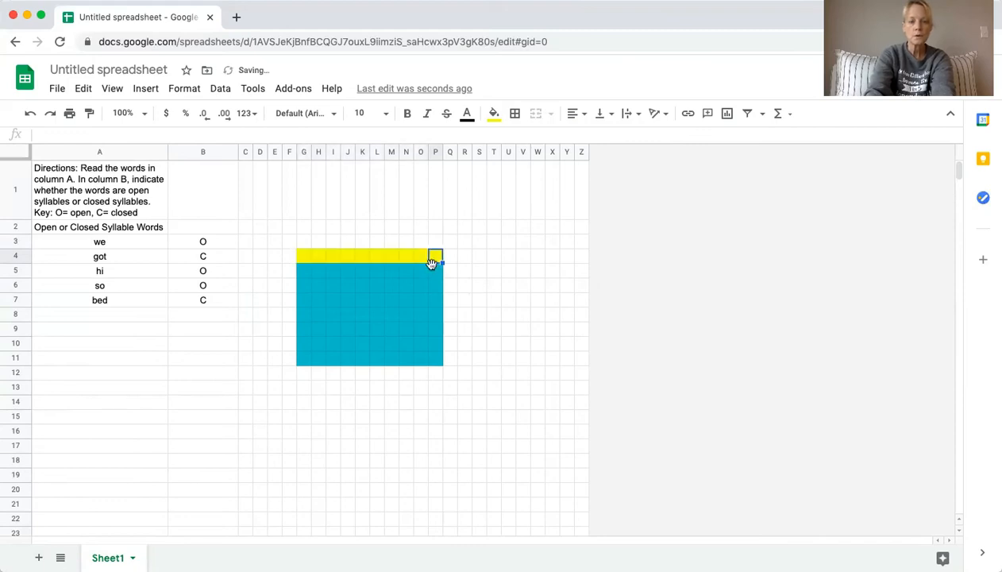
pyautogui.moveTo(432, 270); pyautogui.dragTo(436, 362)
pyautogui.press('super+v')
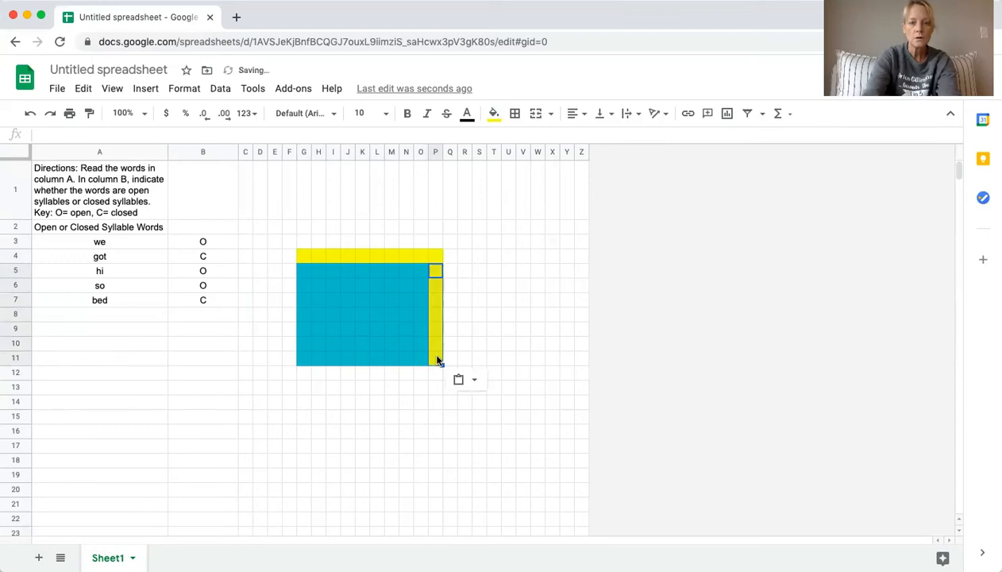
pyautogui.click(303, 359)
pyautogui.moveTo(339, 363); pyautogui.dragTo(425, 357)
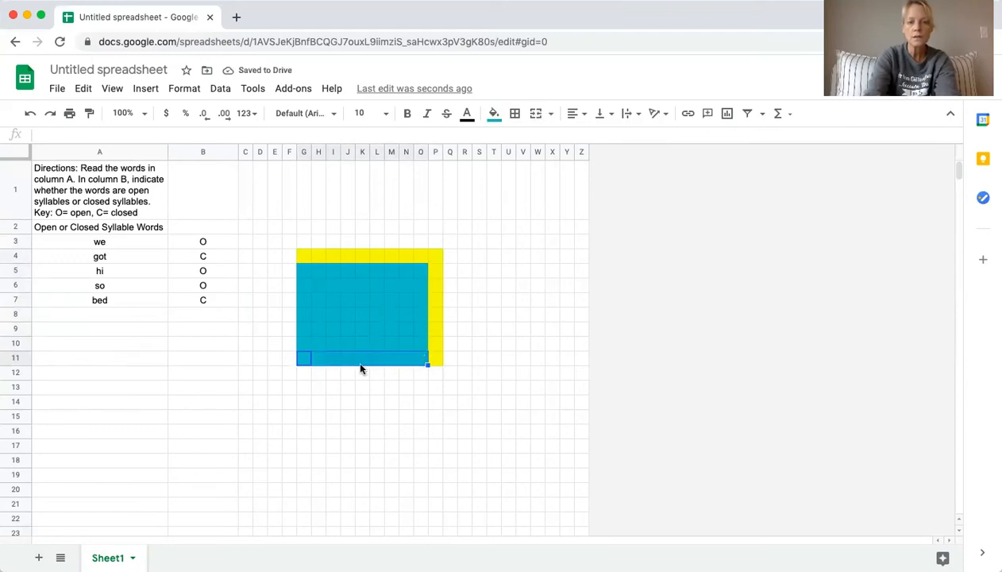
pyautogui.press('super+v')
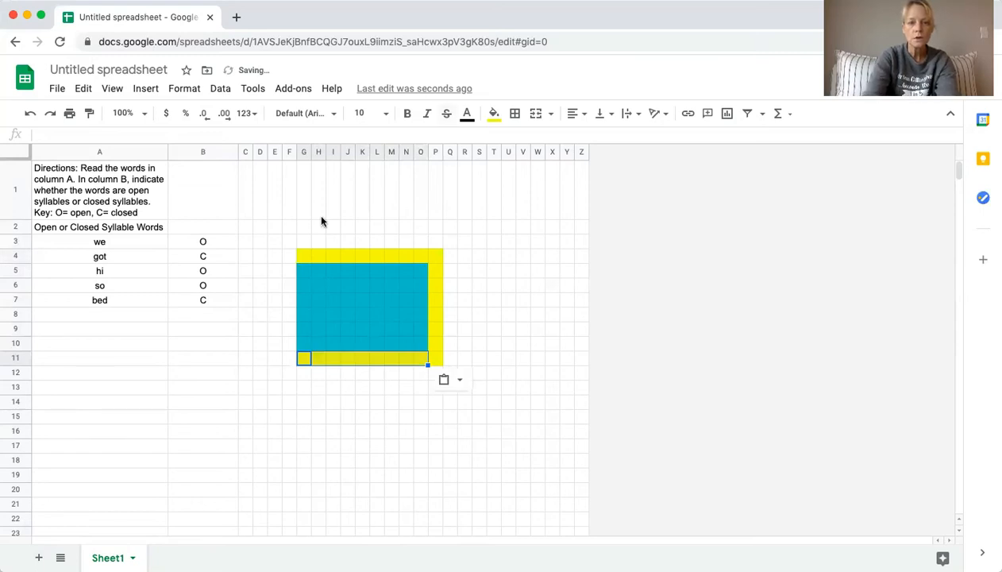
pyautogui.click(305, 272)
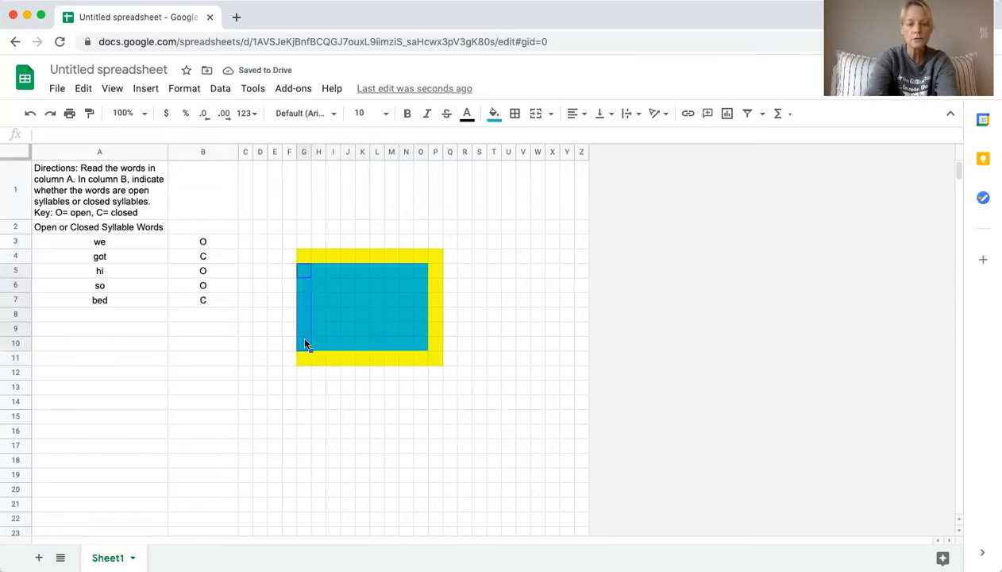
pyautogui.press('super+v')
pyautogui.click(354, 402)
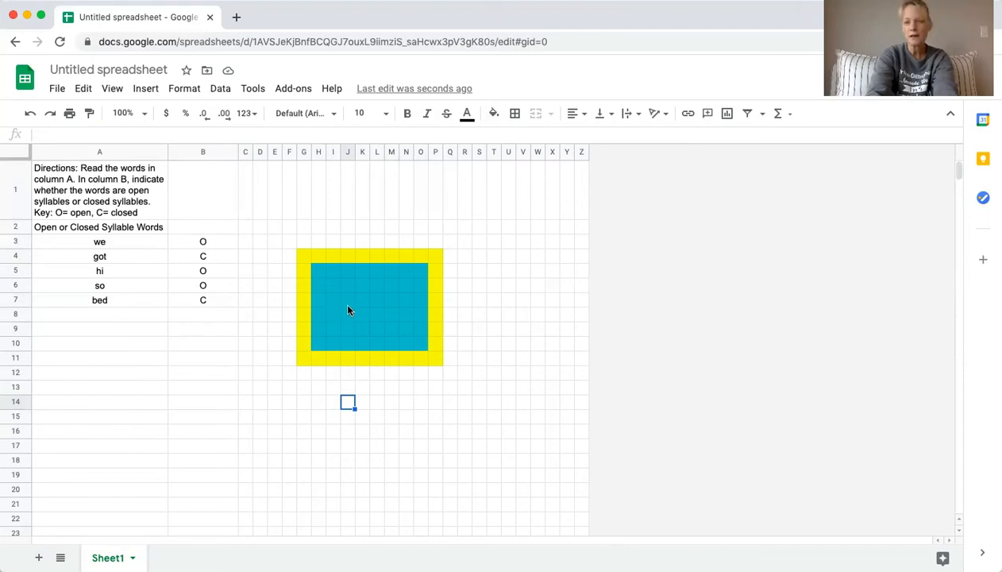
# Fill the inner block's upper-left corner cells, H5:I6, with red
pyautogui.click(316, 266)
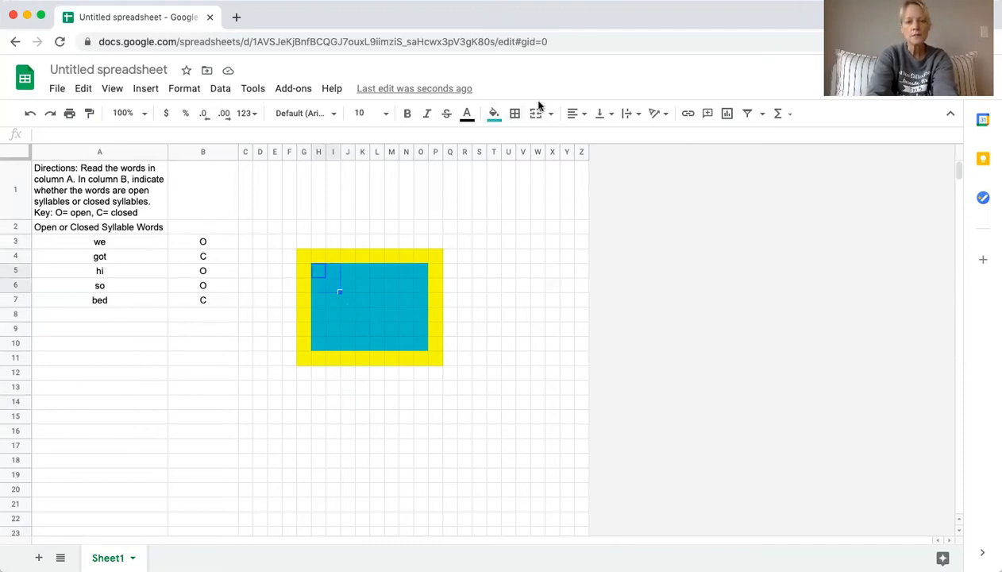
pyautogui.click(493, 113)
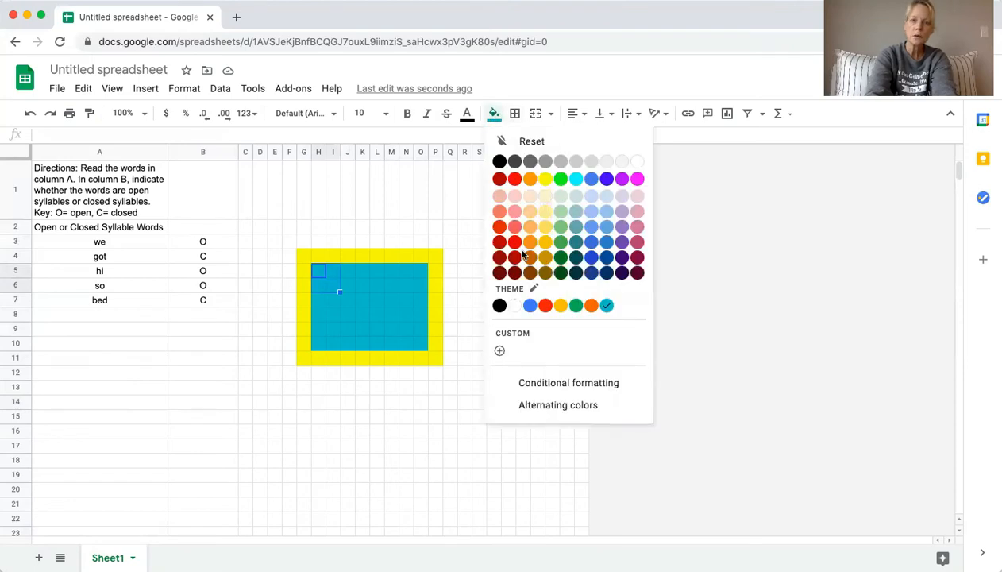
pyautogui.click(502, 242)
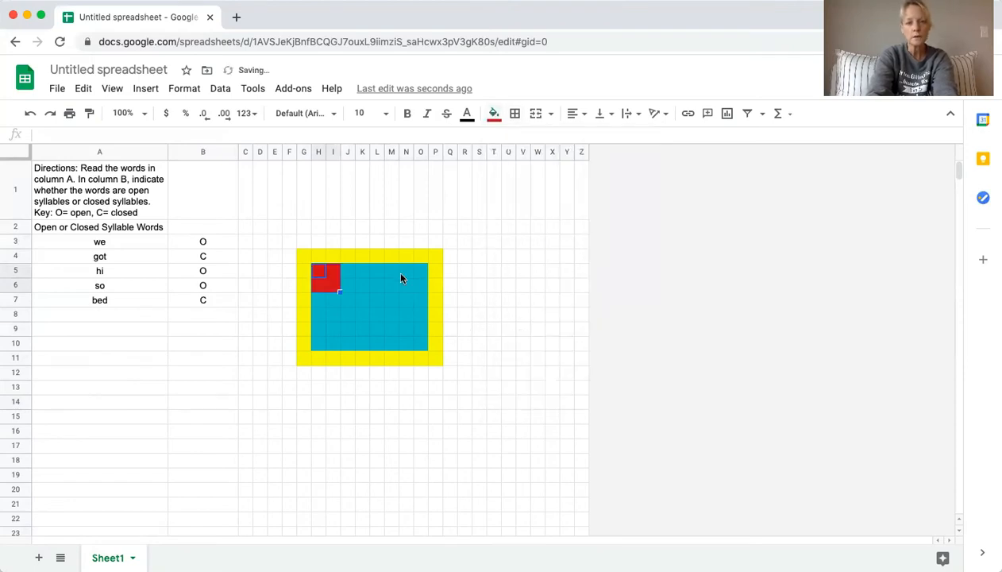
# Fill the inner block's upper-right corner cells, N5:O6, with the theme's red color
pyautogui.moveTo(403, 271); pyautogui.dragTo(421, 286)
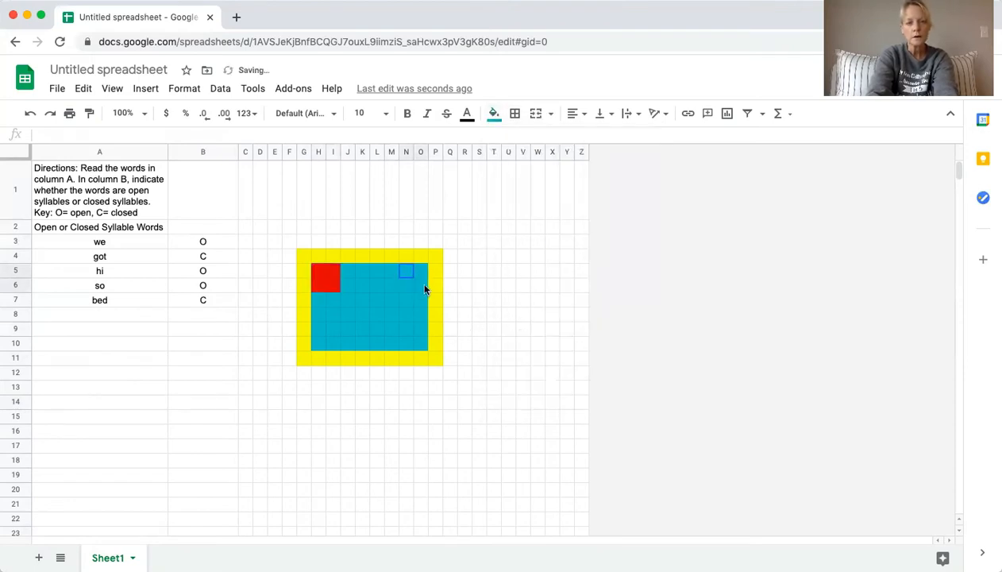
pyautogui.click(493, 112)
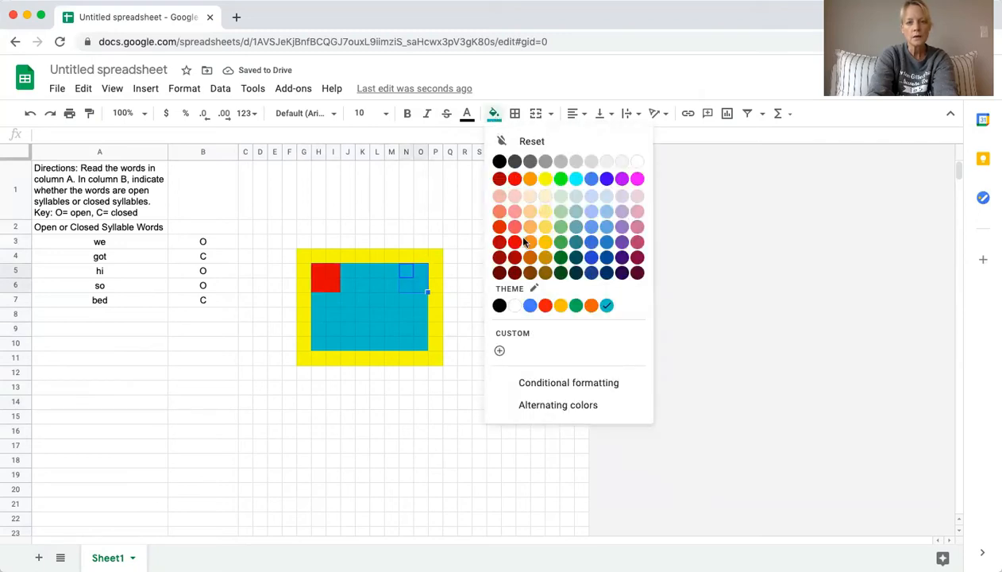
pyautogui.click(545, 305)
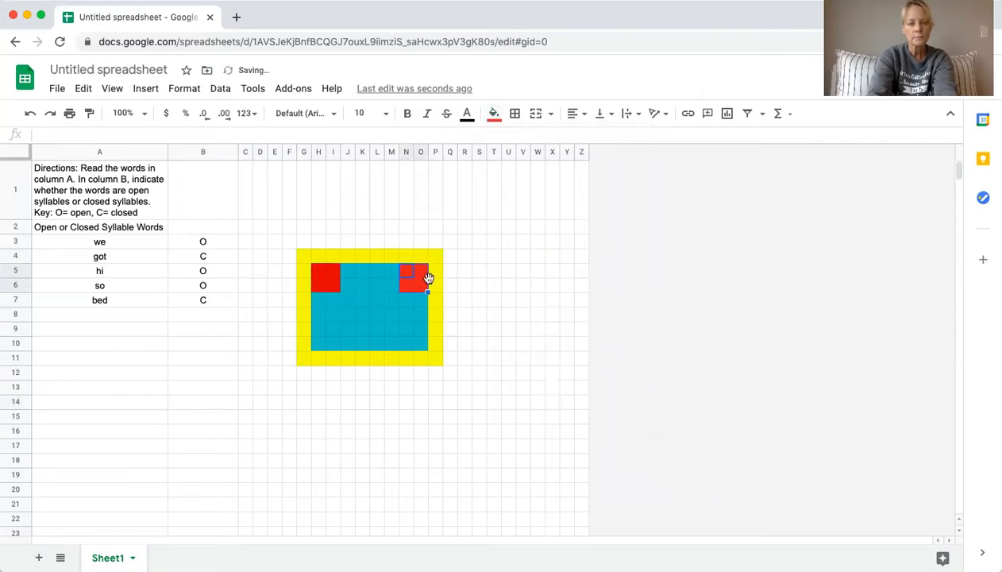
# Reset the fill color of the cells N5:O6
pyautogui.click(418, 285)
pyautogui.moveTo(406, 275); pyautogui.dragTo(419, 286)
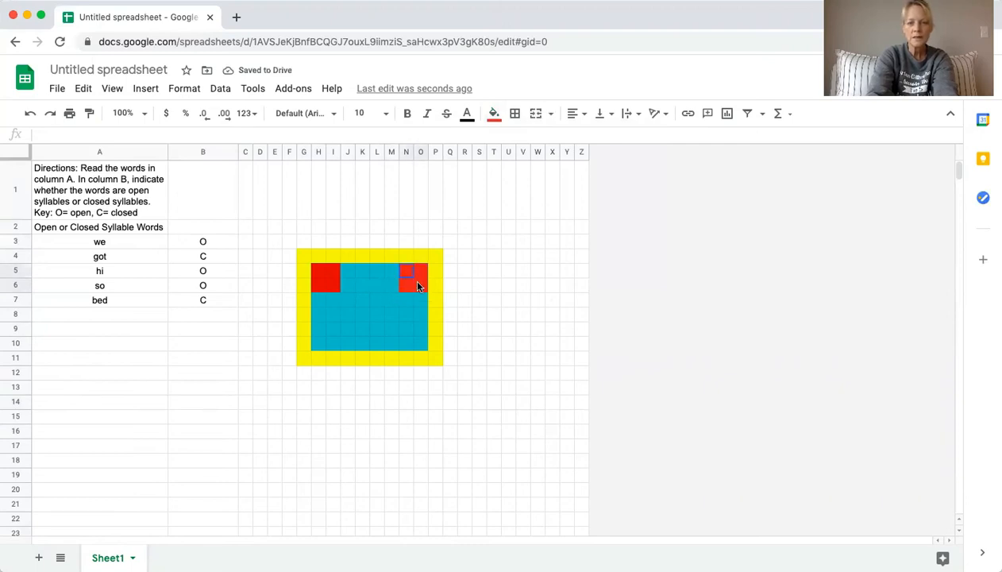
pyautogui.click(493, 113)
pyautogui.click(508, 140)
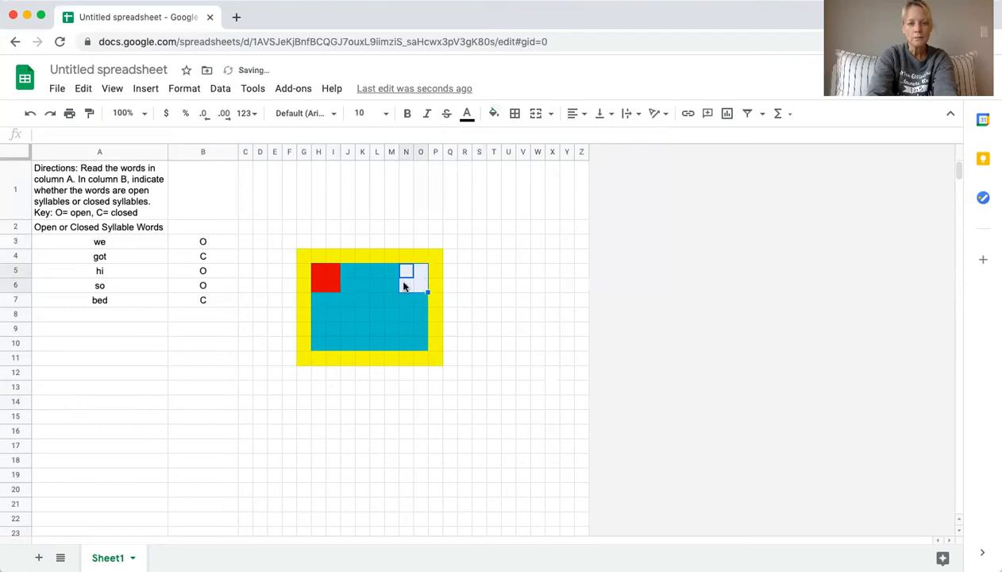
# Copy the red fill of H6 onto the other three inner corners, N5:O6, H9:I10 and N9:O10
pyautogui.click(323, 287)
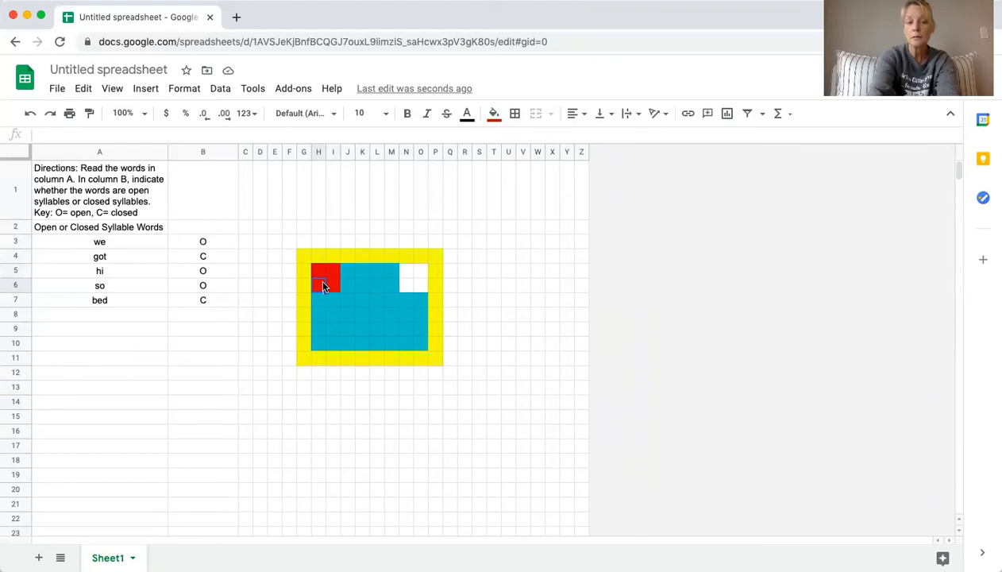
pyautogui.hotkey('ctrl', 'c')
pyautogui.click(405, 272)
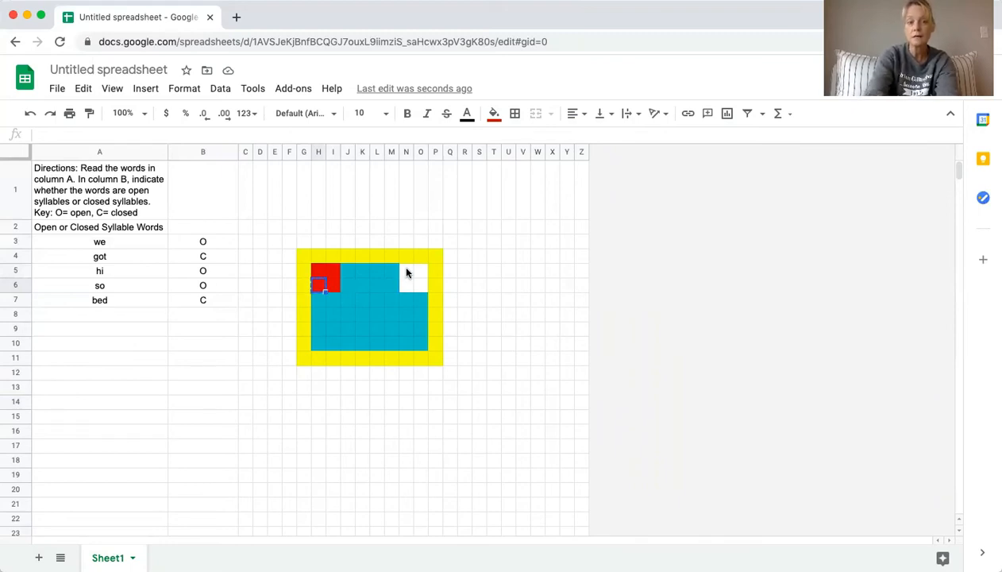
pyautogui.keyDown('shift'); pyautogui.click(421, 287); pyautogui.keyUp('shift')
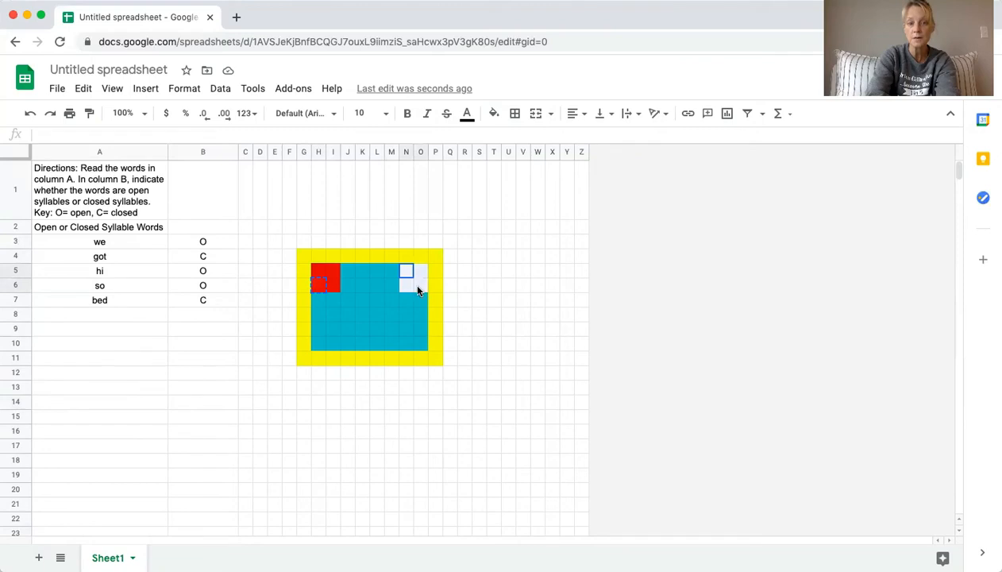
pyautogui.hotkey('ctrl', 'v')
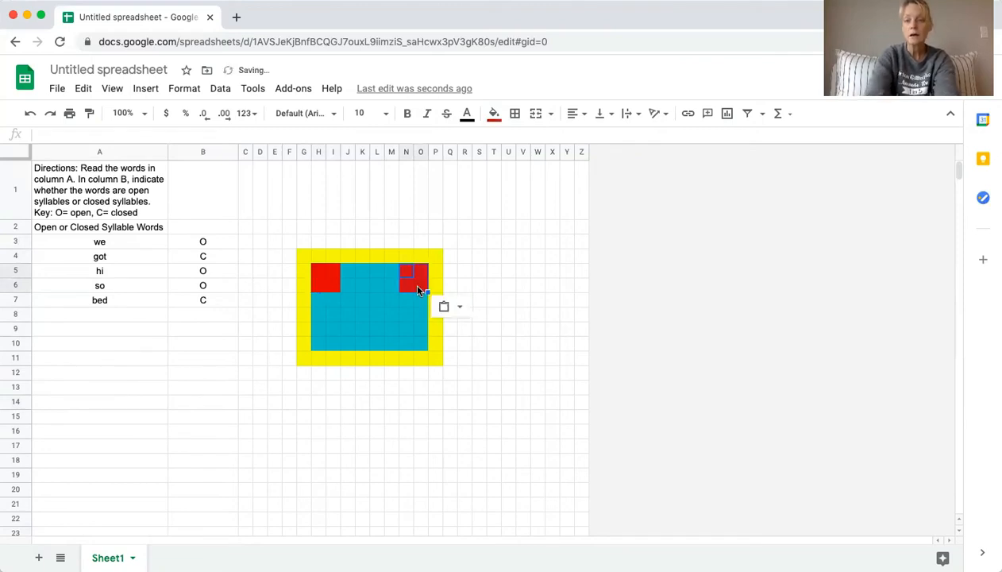
pyautogui.moveTo(322, 326); pyautogui.dragTo(334, 341)
pyautogui.hotkey('ctrl', 'v')
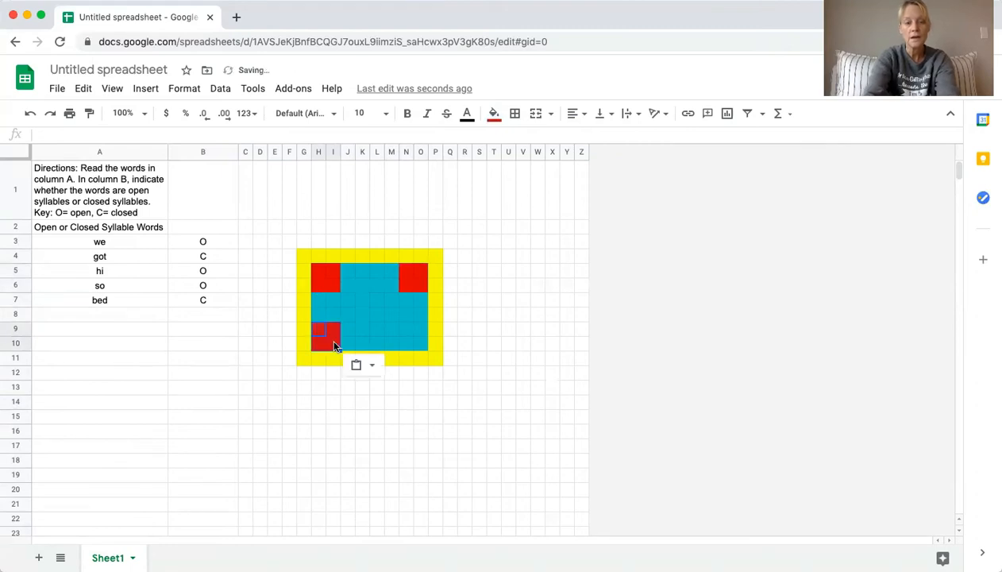
pyautogui.click(402, 328)
pyautogui.moveTo(403, 329); pyautogui.dragTo(415, 347)
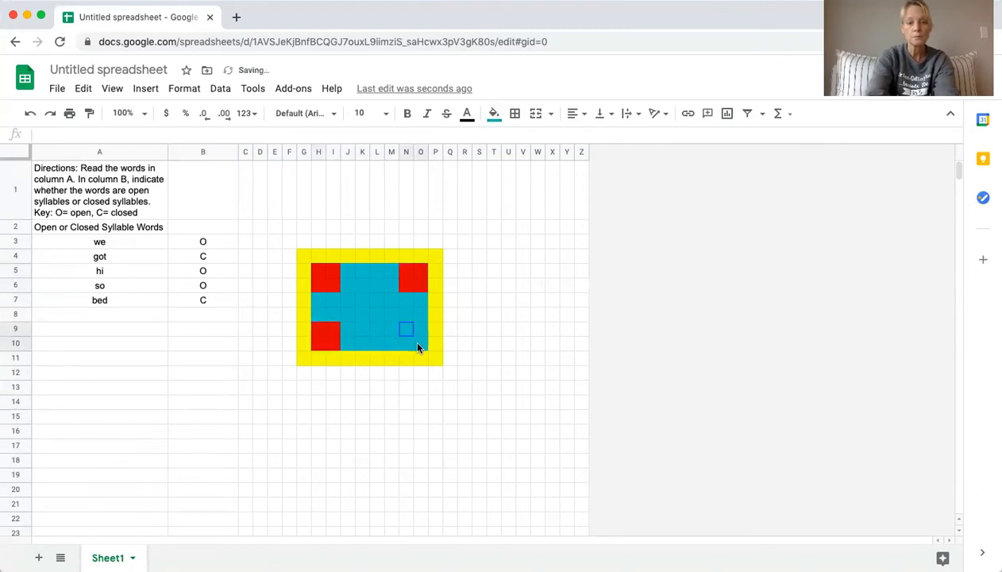
pyautogui.hotkey('ctrl', 'v')
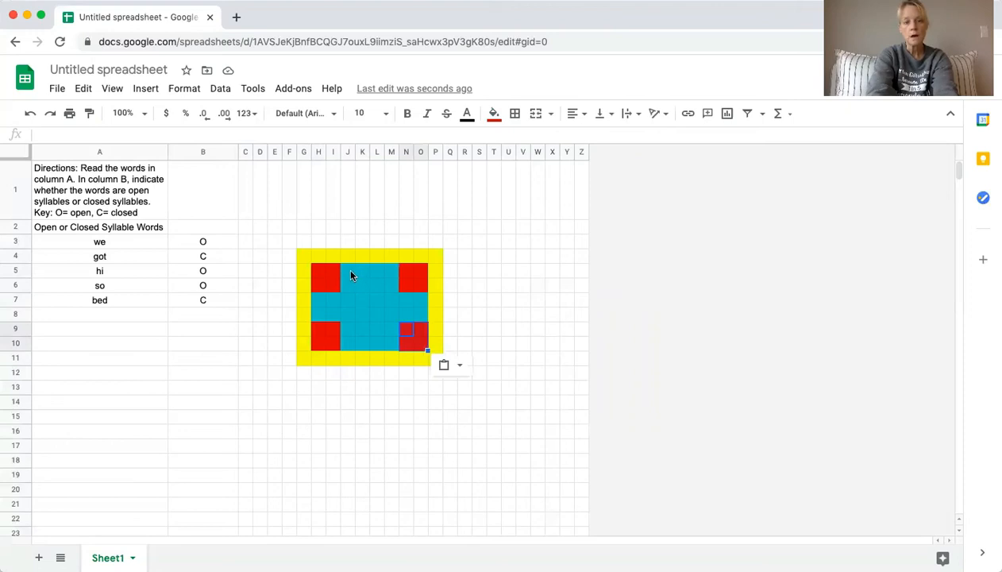
# Fill the vertical strip K5:K10 inside the border with magenta
pyautogui.moveTo(363, 274); pyautogui.dragTo(363, 346)
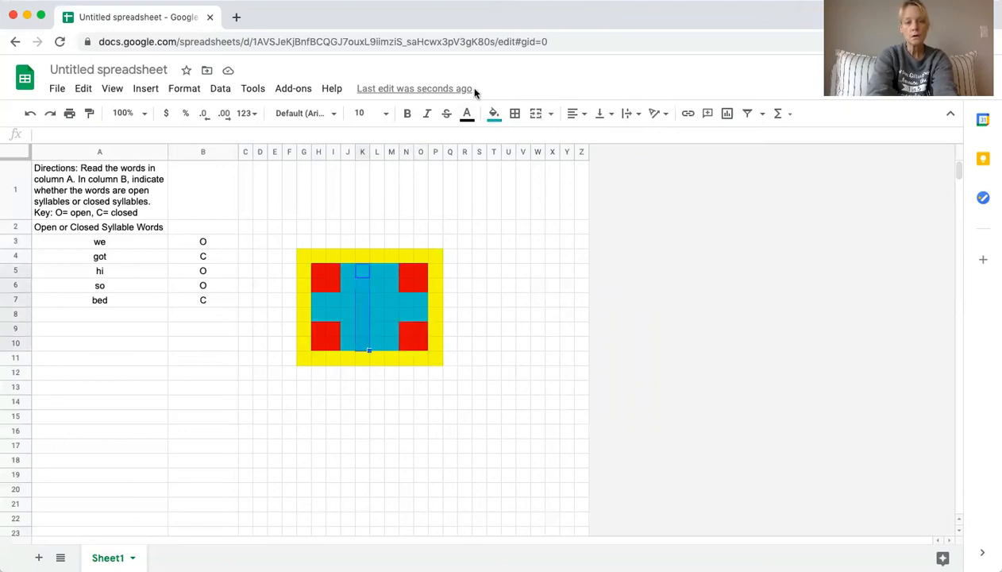
pyautogui.click(494, 113)
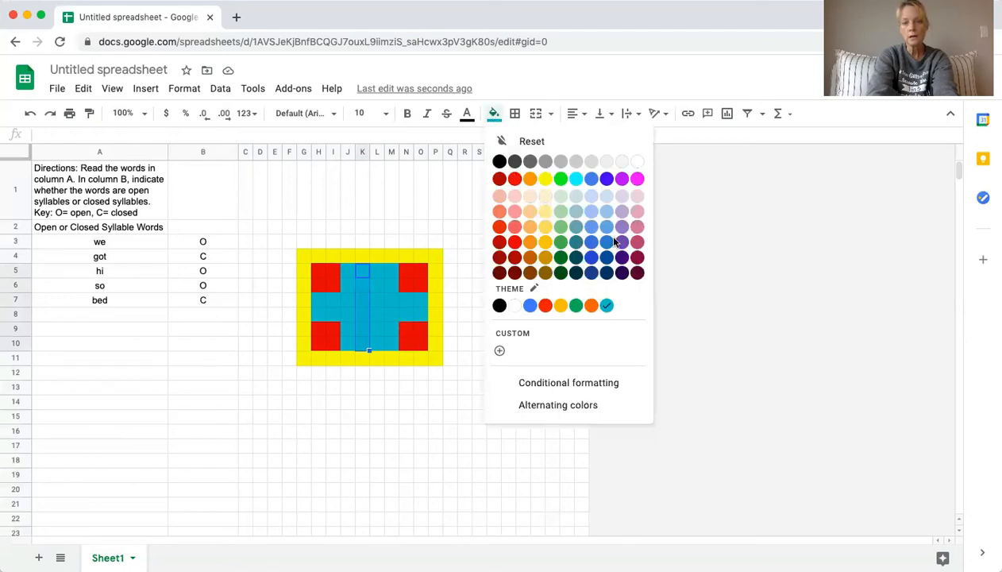
pyautogui.click(637, 178)
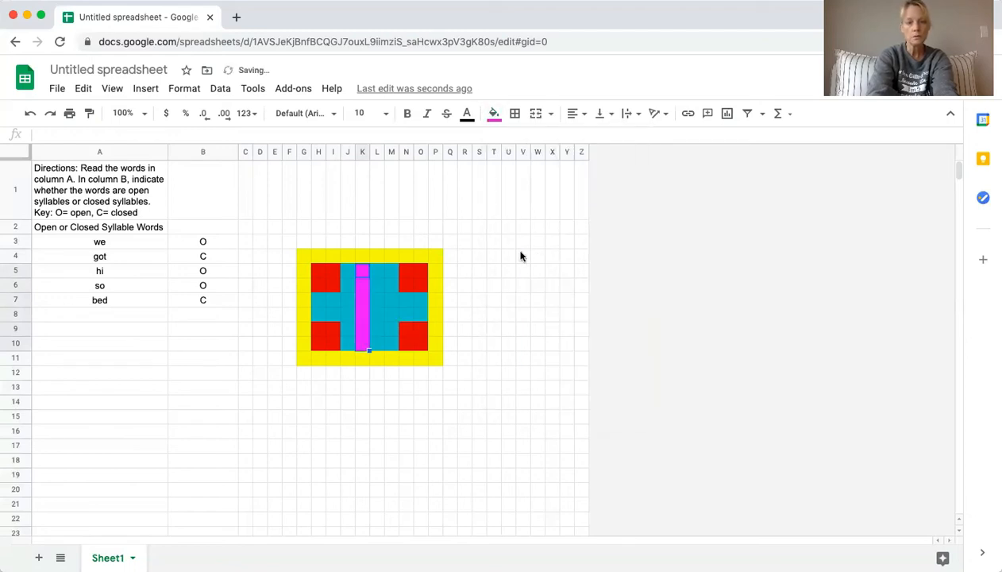
# Fill the adjacent vertical strip L5:L10 with blue
pyautogui.click(377, 270)
pyautogui.keyDown('shift'); pyautogui.click(375, 338); pyautogui.keyUp('shift')
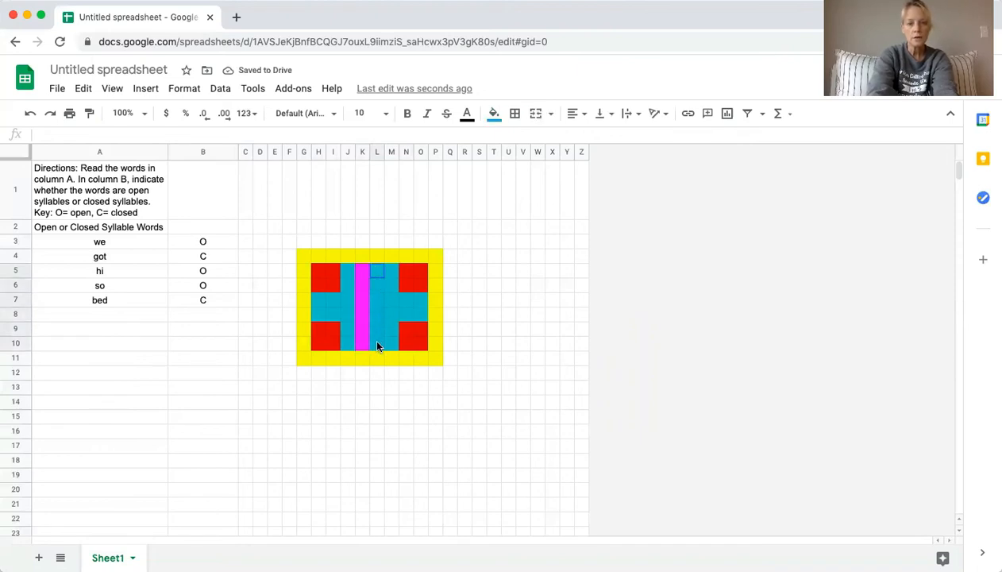
pyautogui.click(494, 114)
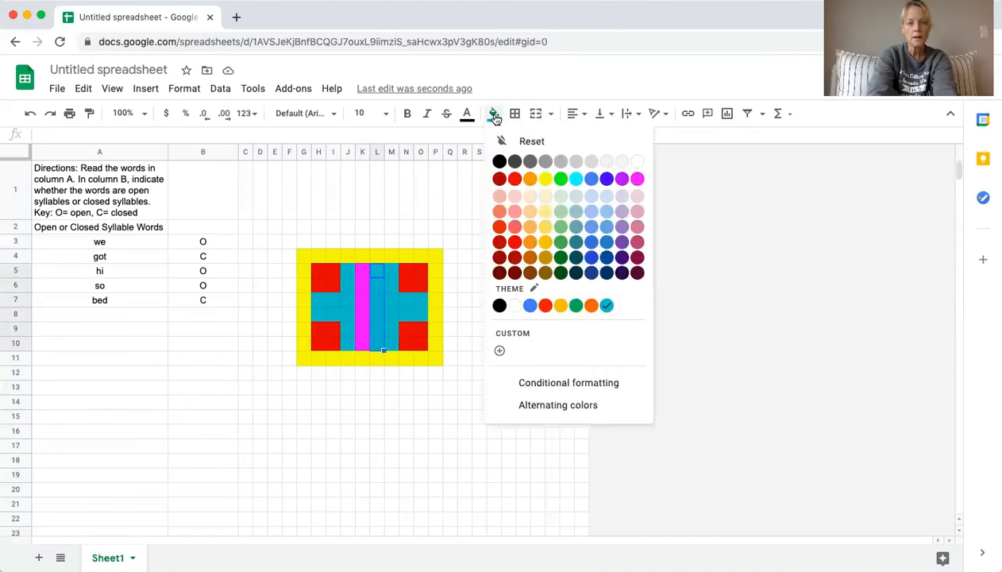
pyautogui.click(606, 181)
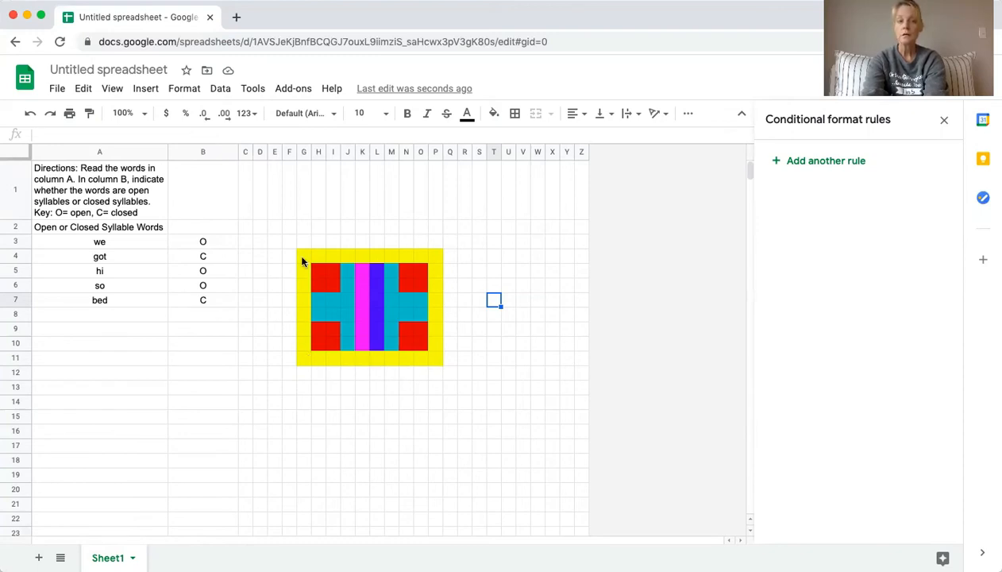
# Extend the conditional formatting rule of B3 to the yellow border ranges G4:P4, P5:P11, G11:O11 and G5:G10
pyautogui.click(212, 243)
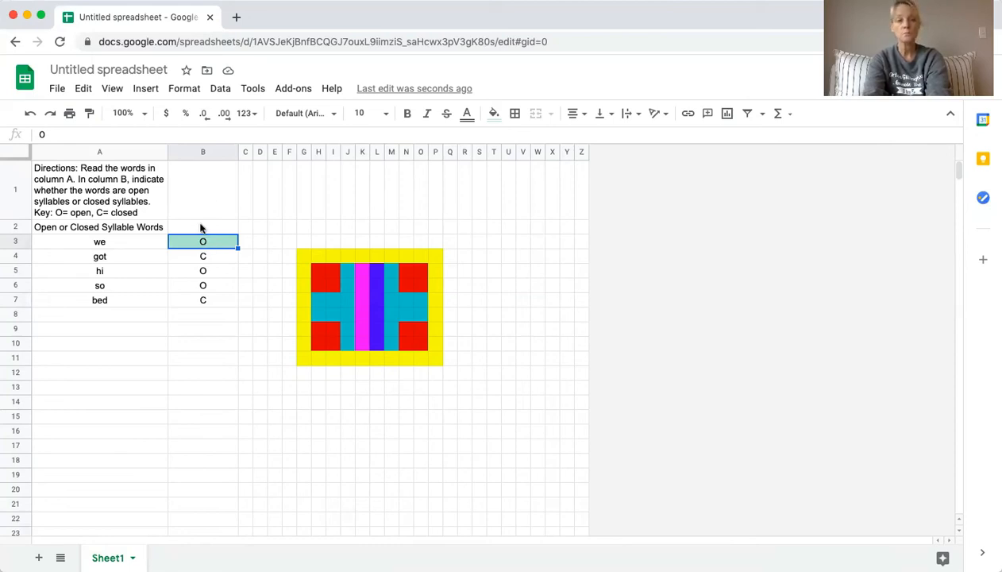
pyautogui.click(182, 90)
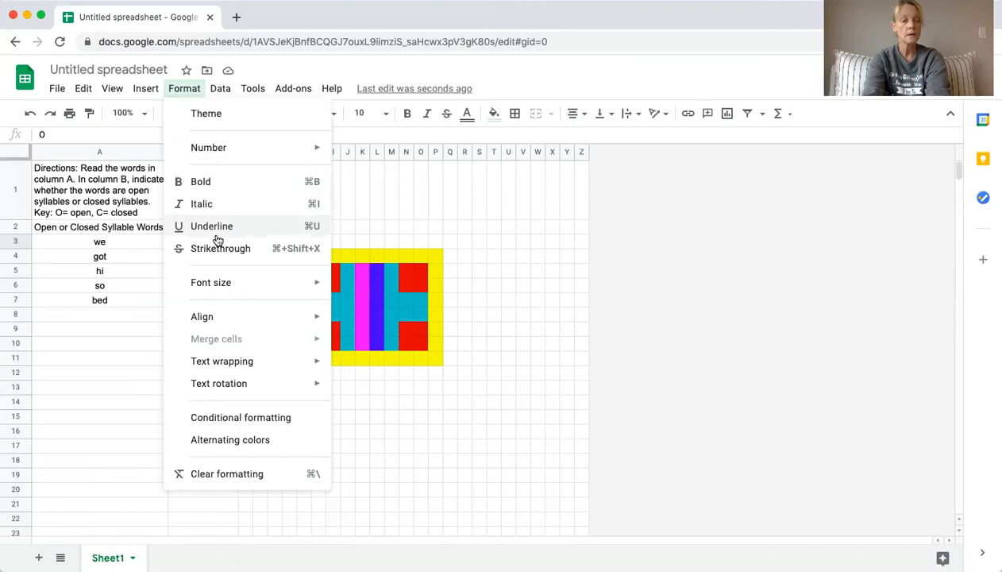
pyautogui.click(262, 419)
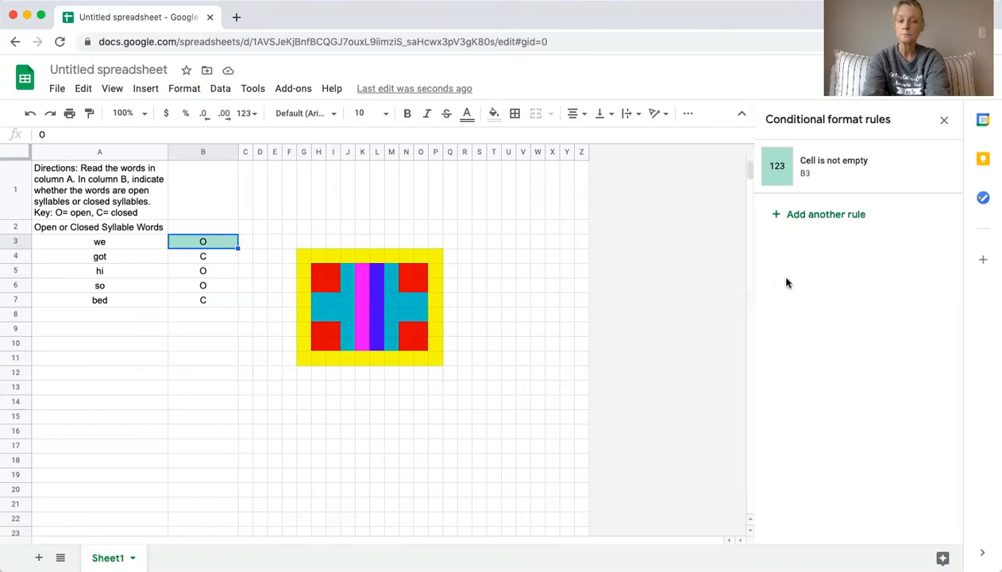
pyautogui.click(857, 173)
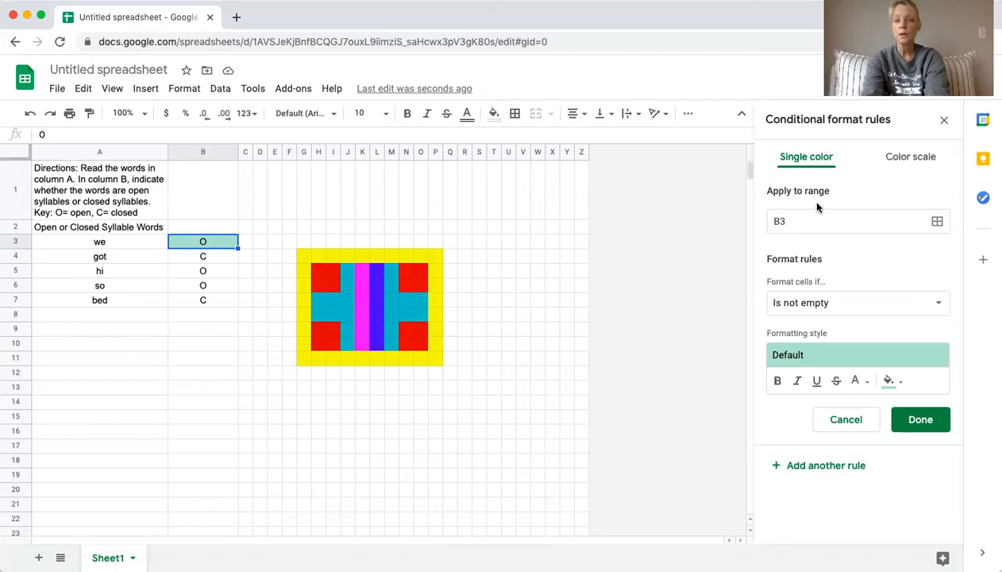
pyautogui.click(937, 225)
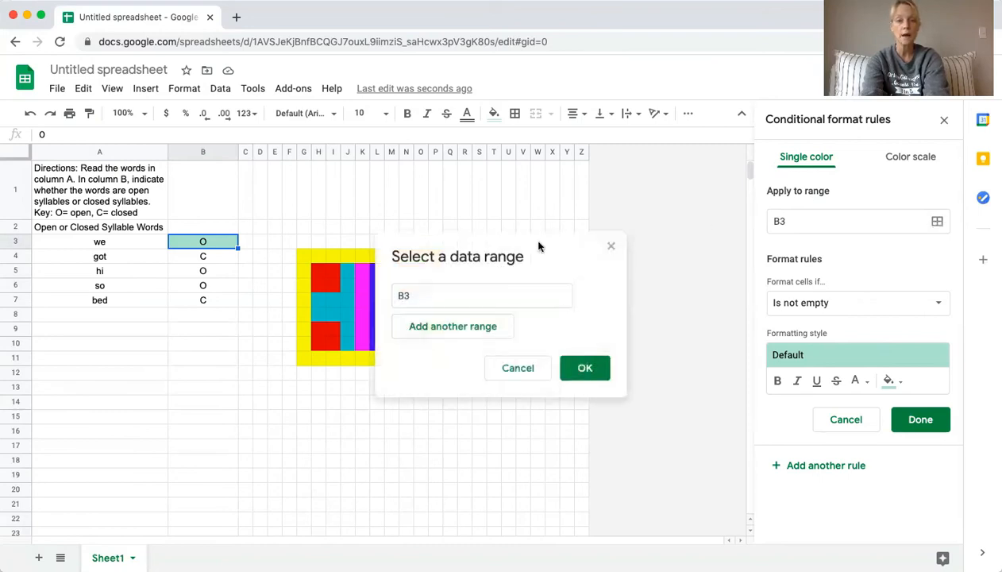
pyautogui.moveTo(570, 245); pyautogui.dragTo(800, 125)
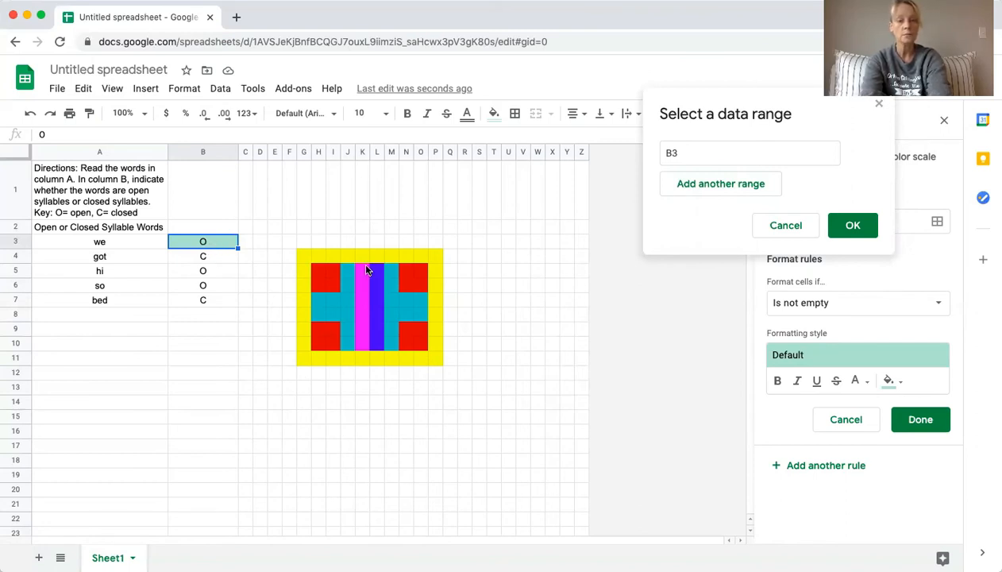
pyautogui.moveTo(304, 256); pyautogui.dragTo(440, 355)
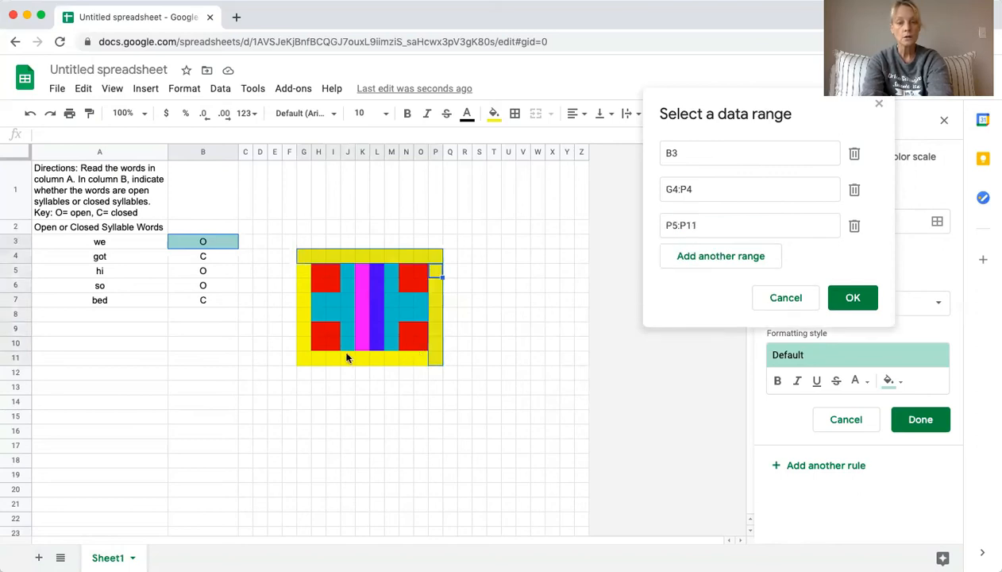
pyautogui.moveTo(304, 358); pyautogui.dragTo(423, 359)
pyautogui.moveTo(302, 270); pyautogui.dragTo(303, 347)
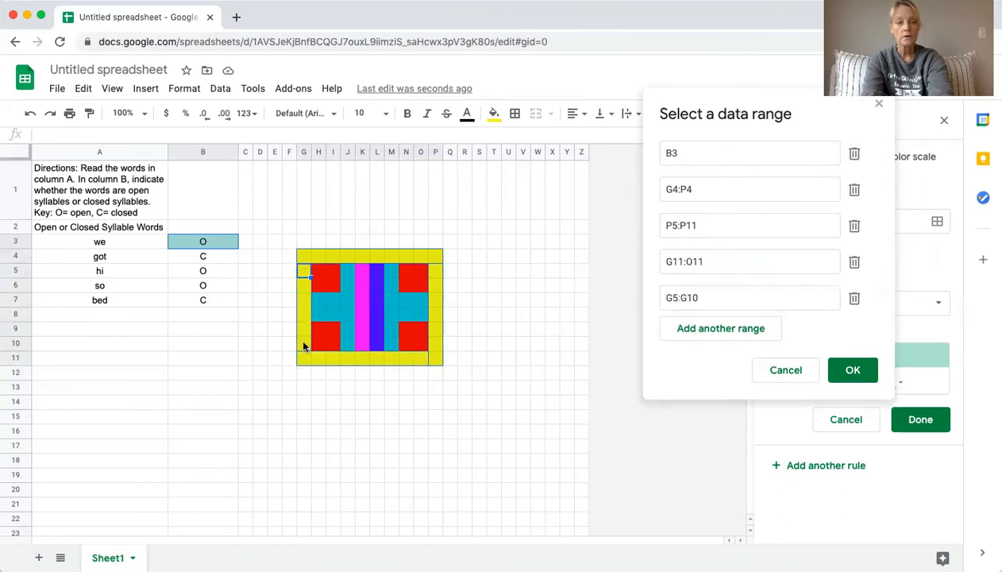
pyautogui.click(850, 371)
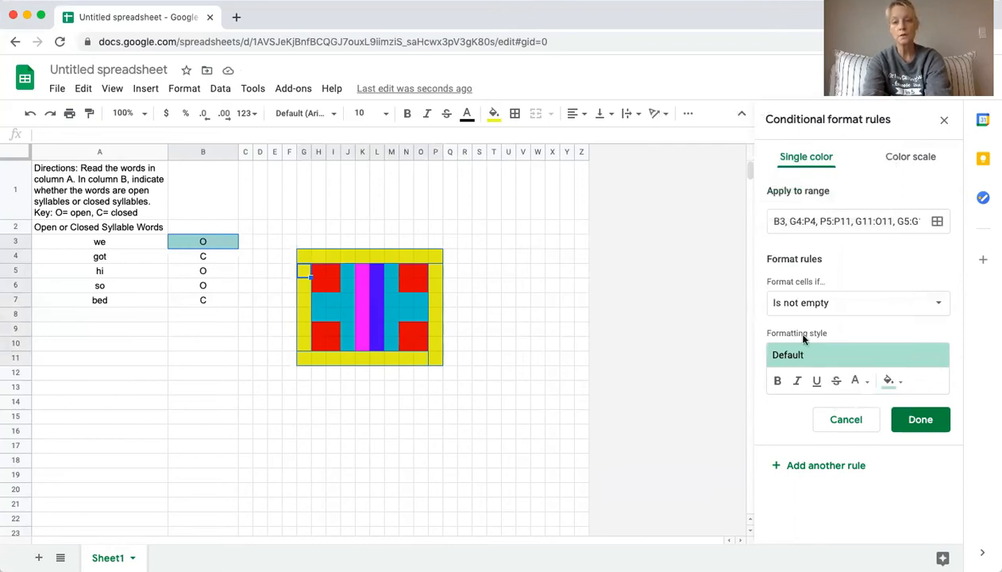
# Set the rule's formatting fill to yellow and its condition to "Custom formula is"
pyautogui.click(900, 385)
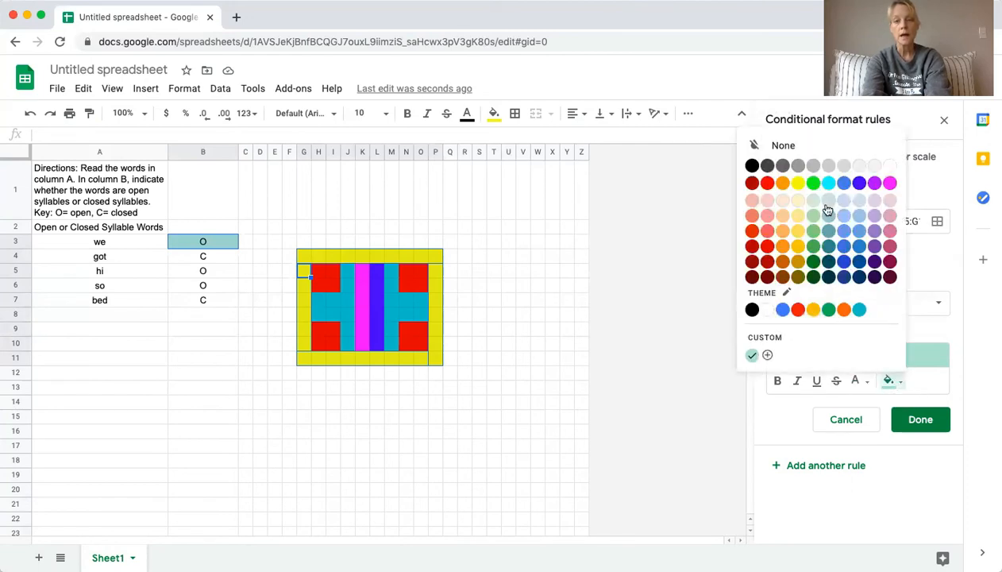
pyautogui.click(799, 184)
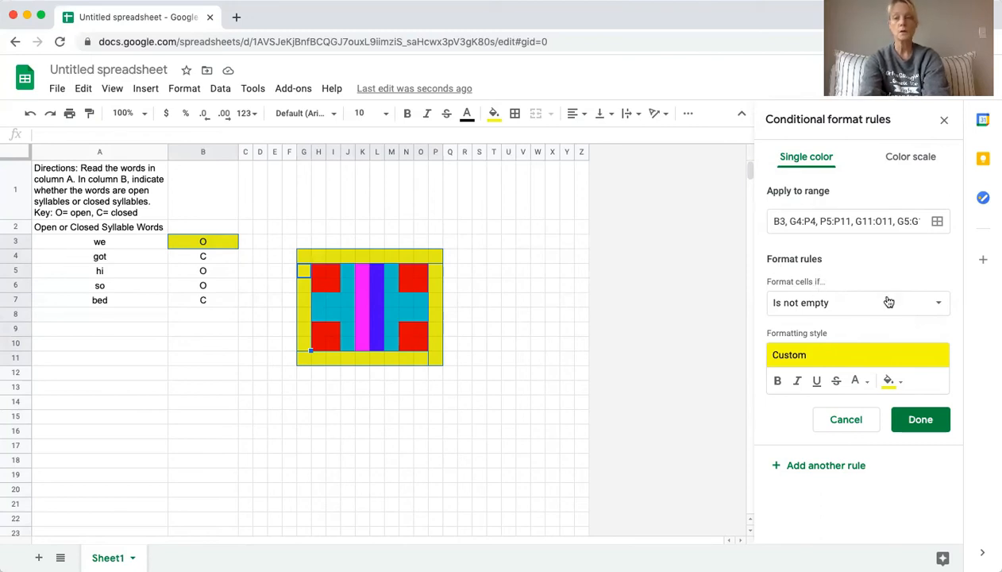
pyautogui.click(939, 305)
pyautogui.scroll(-4, 863, 357)
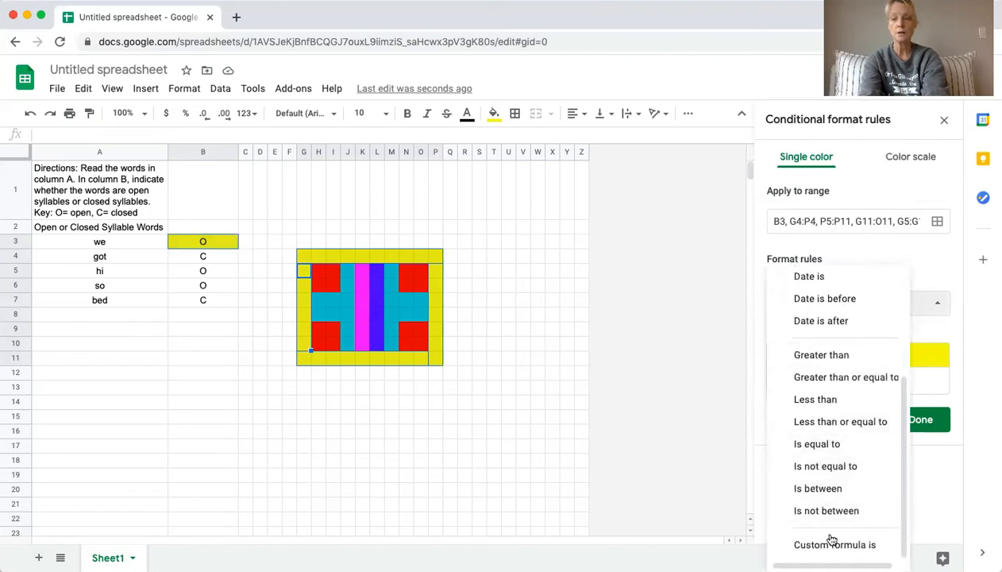
pyautogui.click(830, 545)
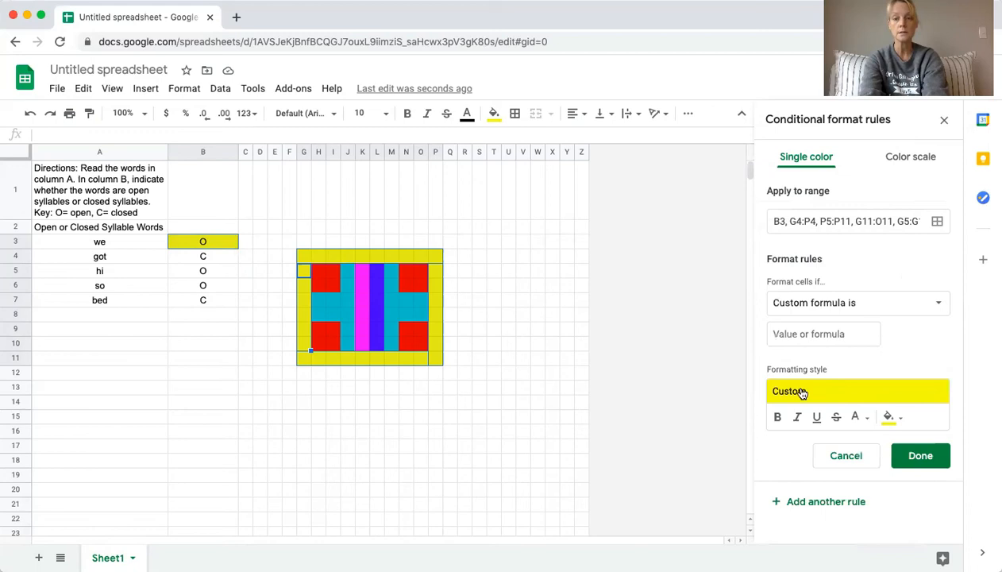
# Enter the custom formula =$b$3="O" for the yellow border rule and save the rule
pyautogui.click(790, 333)
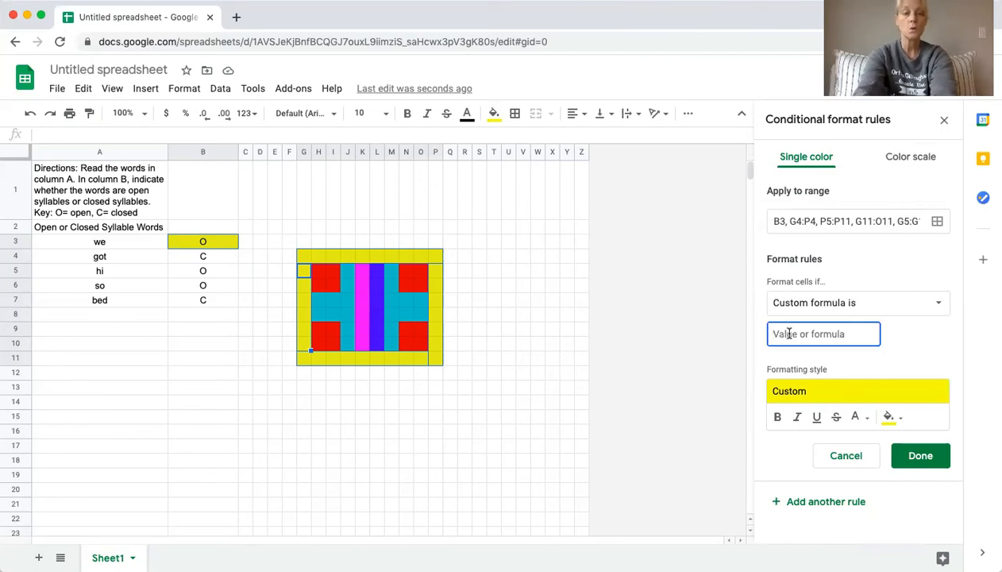
pyautogui.write('=')
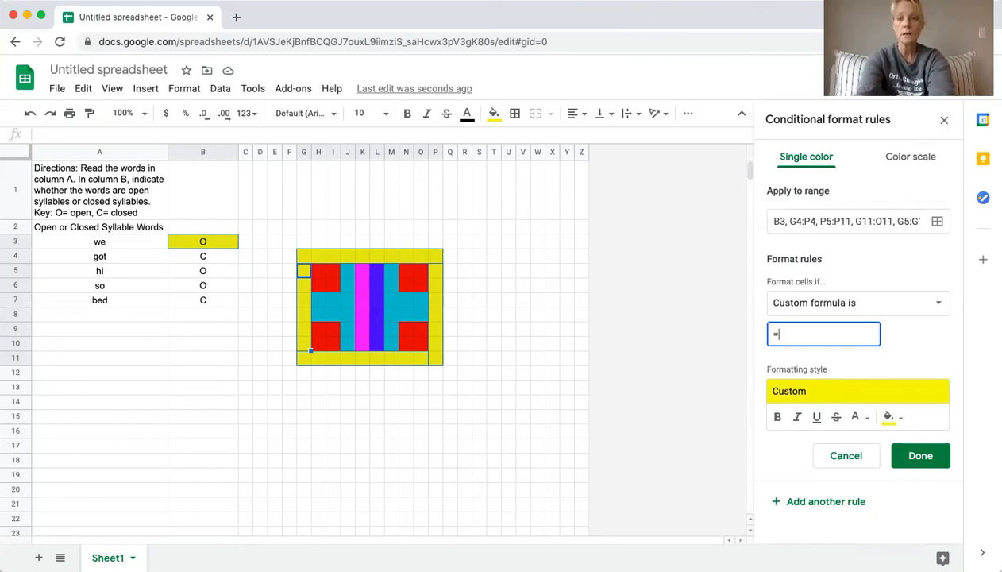
pyautogui.write('$')
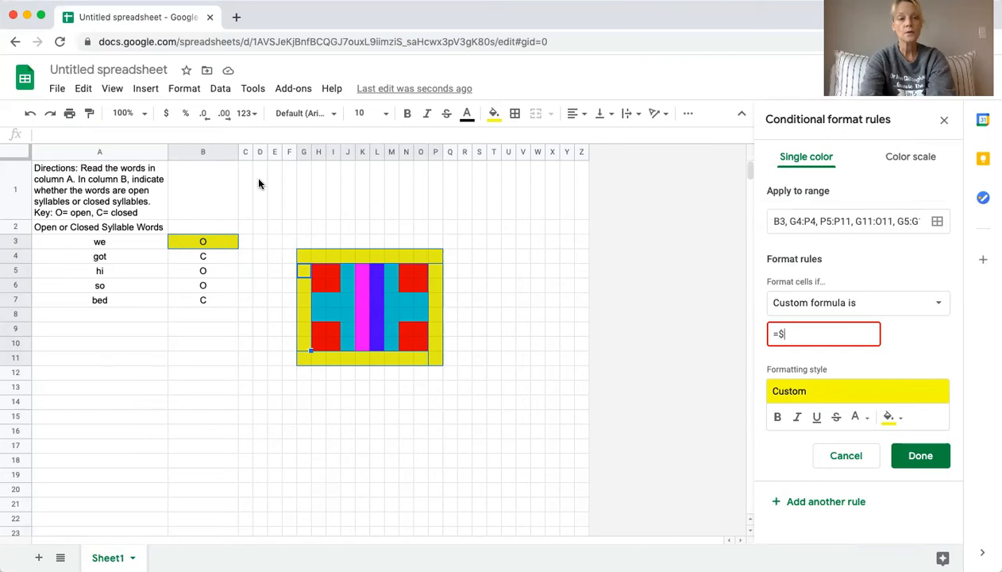
pyautogui.write('b')
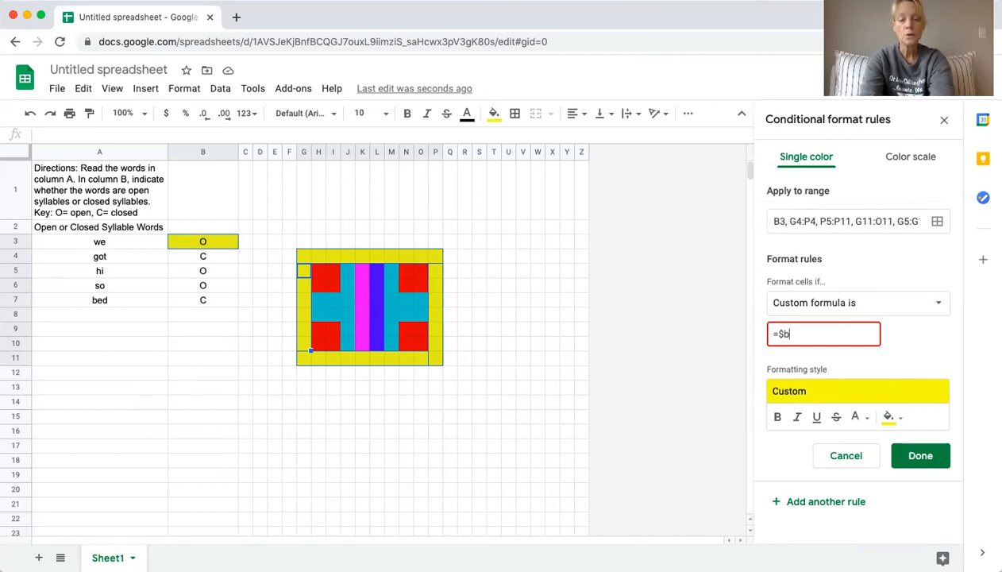
pyautogui.write('$')
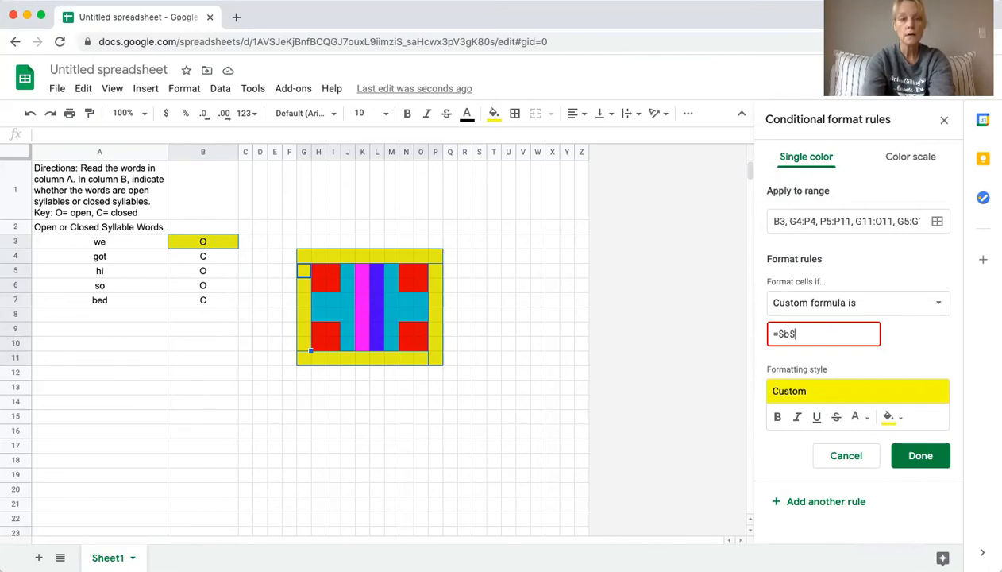
pyautogui.write('3')
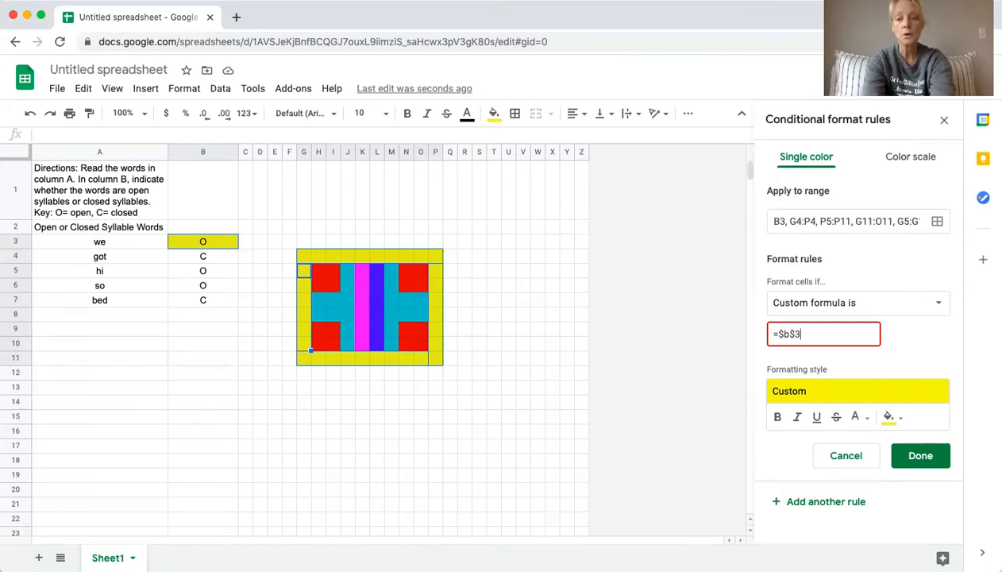
pyautogui.write('=')
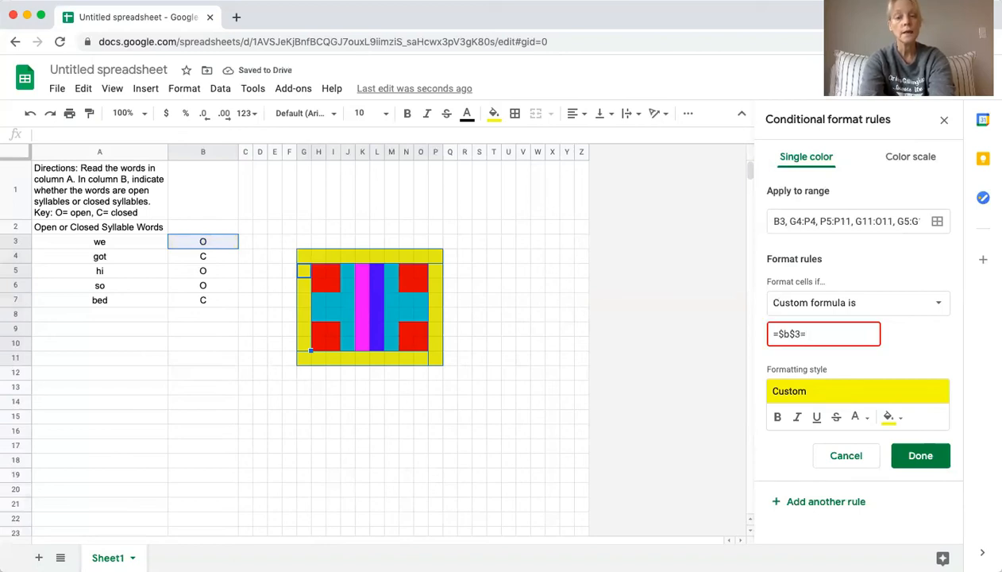
pyautogui.write('"')
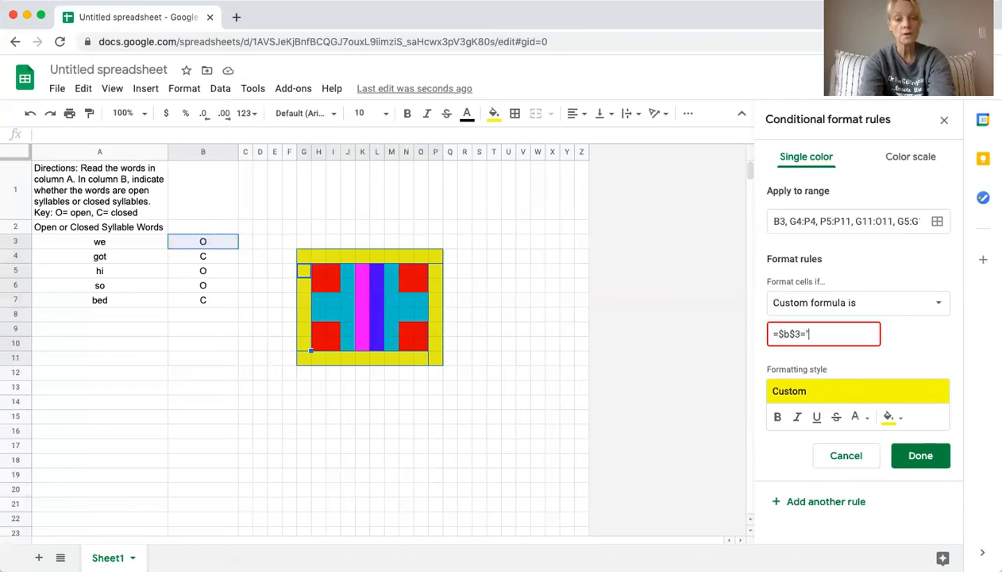
pyautogui.write('O')
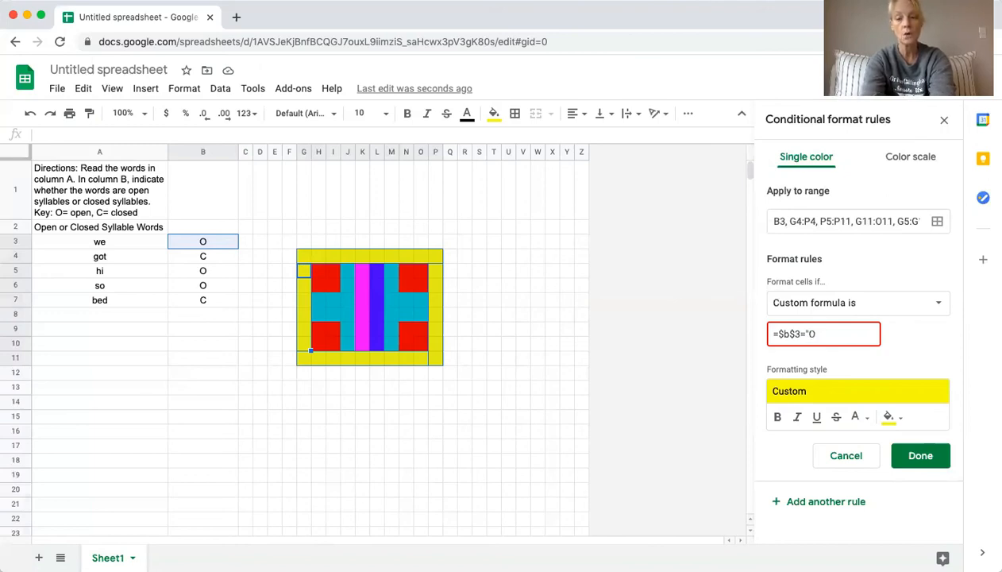
pyautogui.write('"')
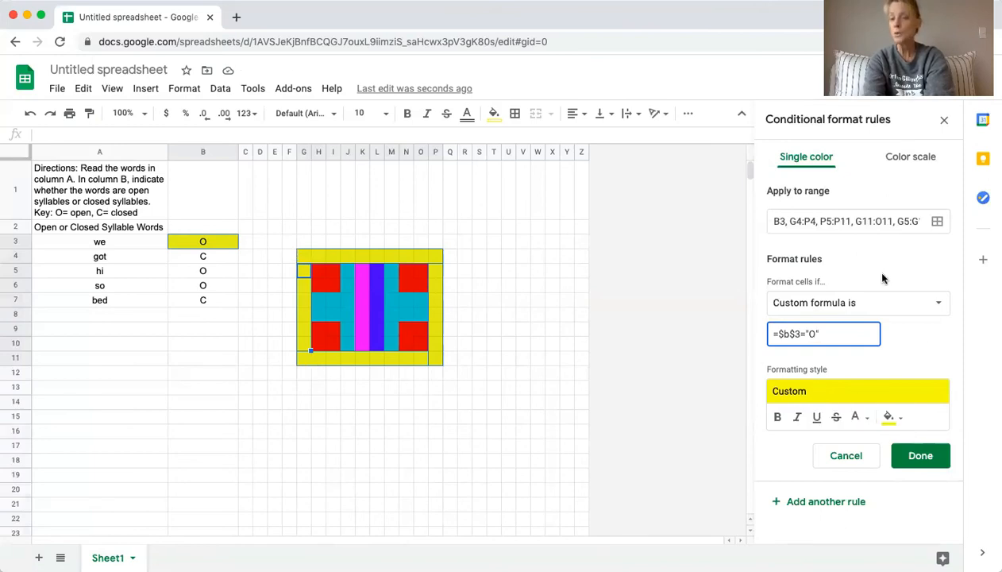
pyautogui.click(921, 456)
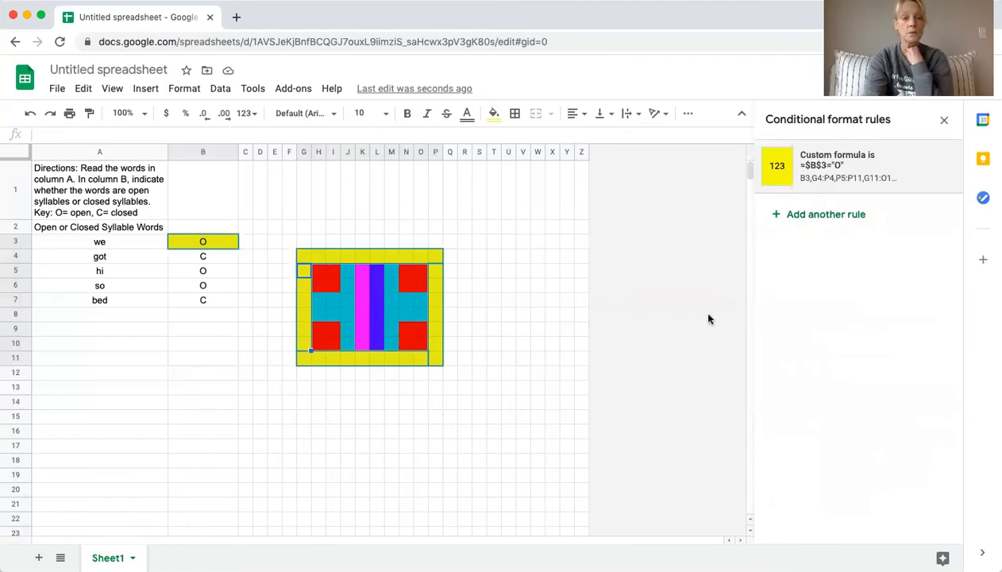
# Reset the manual fill of the selected border cells and delete the answer in B3 to test the rule
pyautogui.click(493, 116)
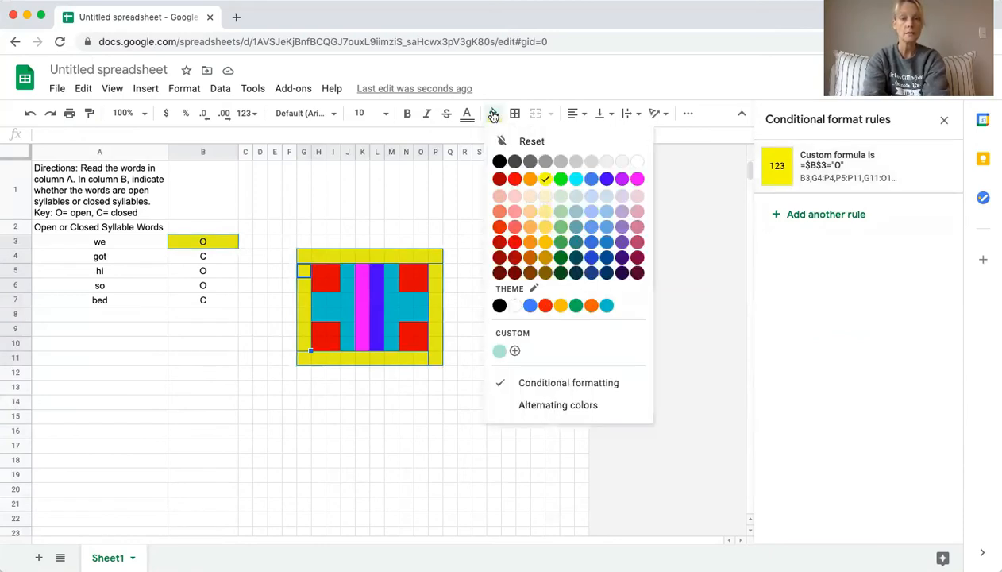
pyautogui.click(524, 141)
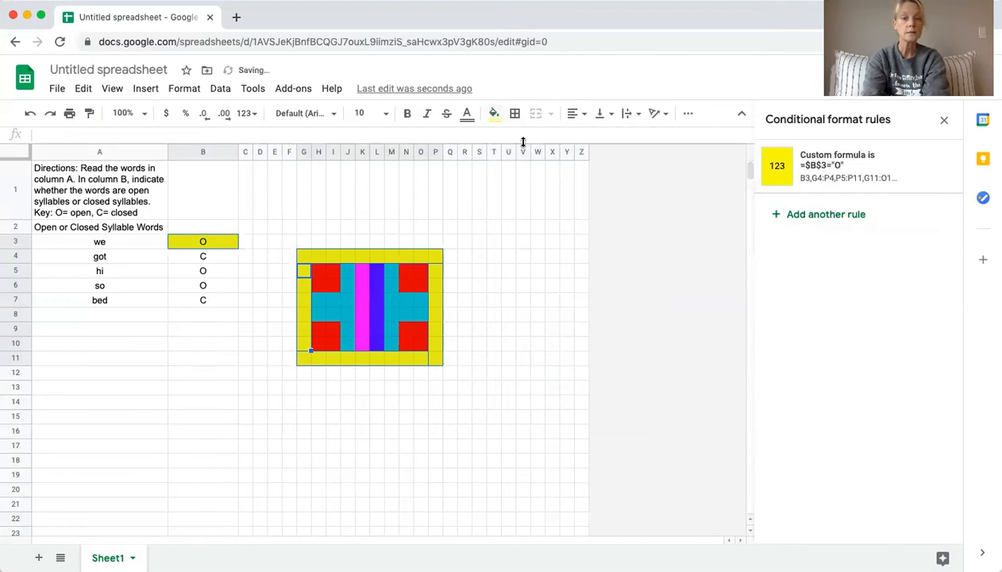
pyautogui.click(205, 243)
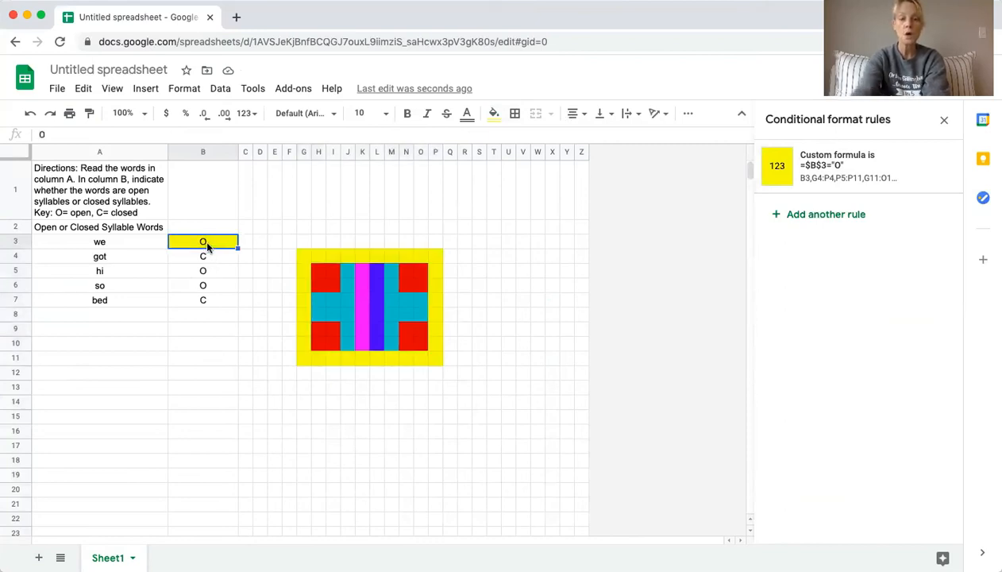
pyautogui.press('BackSpace')
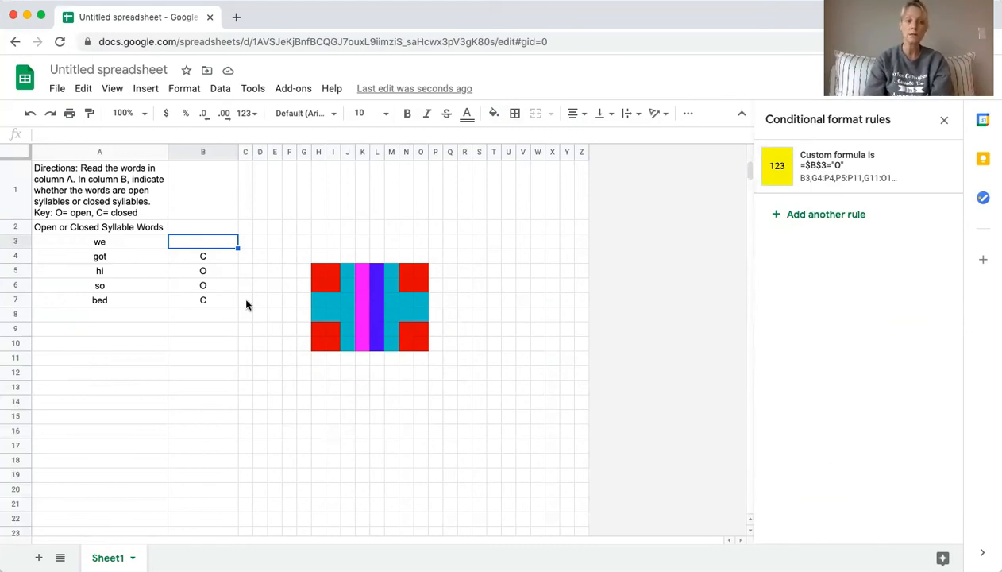
# Add a conditional formatting rule for B4 that also applies to the red corners H5:I6, N5:O6, H9:I10 and N9:O10
pyautogui.rightClick(205, 260)
pyautogui.click(199, 258)
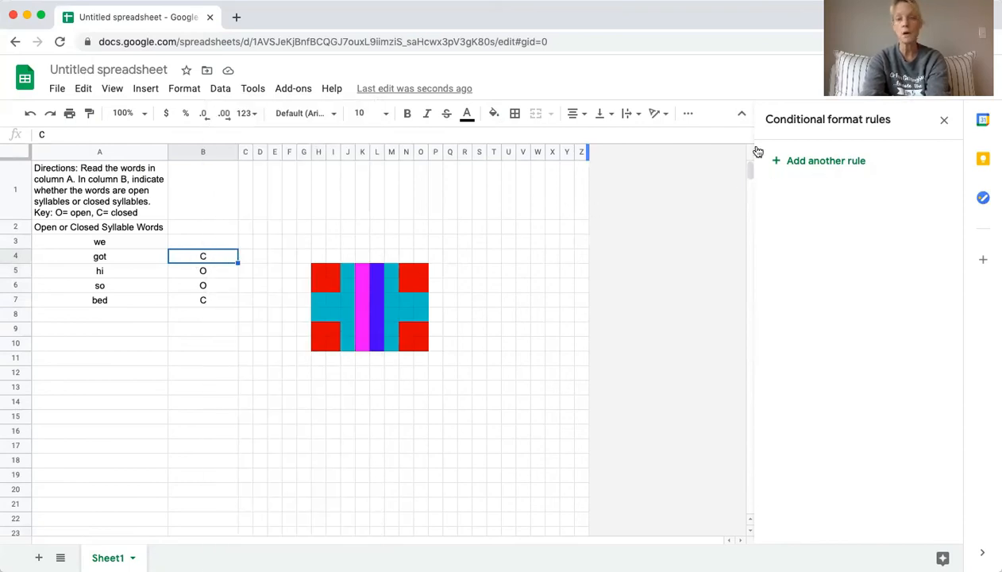
pyautogui.click(832, 162)
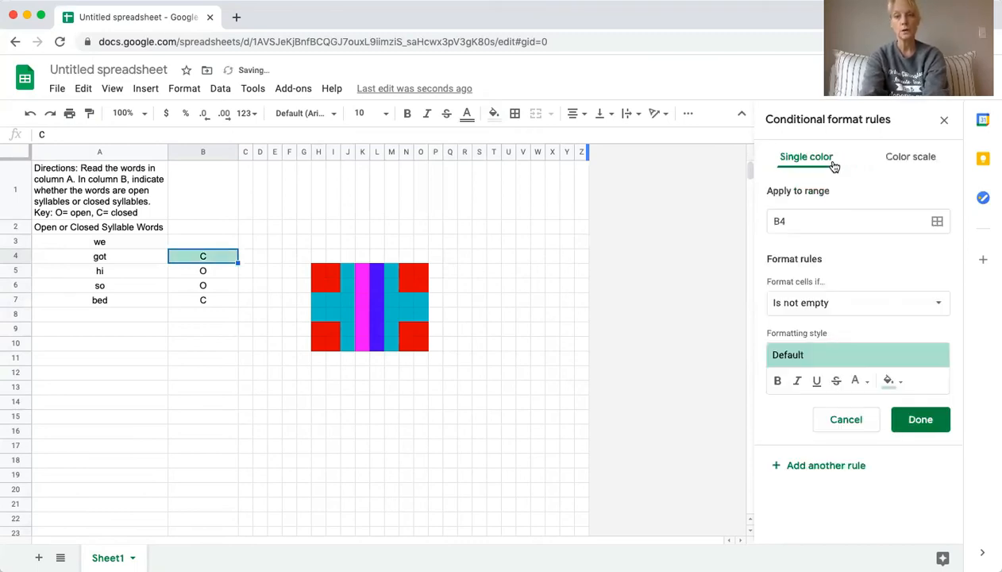
pyautogui.click(938, 228)
pyautogui.moveTo(568, 262); pyautogui.dragTo(791, 145)
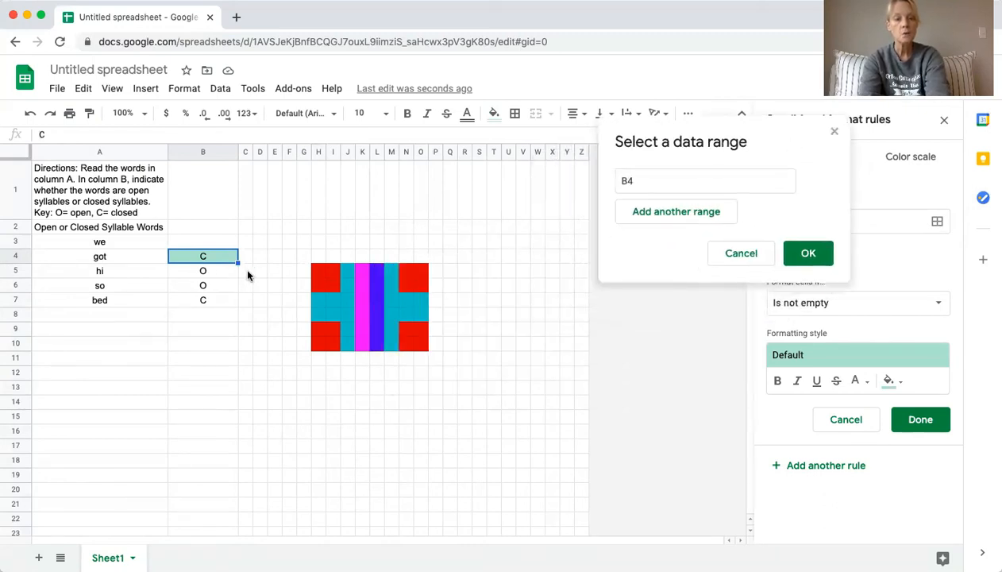
pyautogui.moveTo(314, 267); pyautogui.dragTo(335, 290)
pyautogui.moveTo(406, 271); pyautogui.dragTo(423, 288)
pyautogui.moveTo(318, 328); pyautogui.dragTo(334, 343)
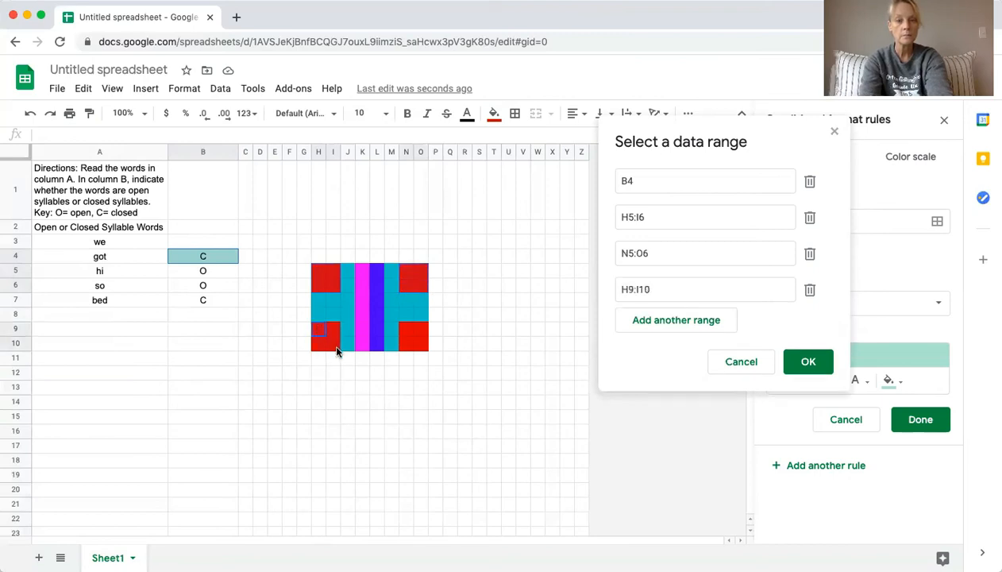
pyautogui.moveTo(406, 327); pyautogui.dragTo(425, 349)
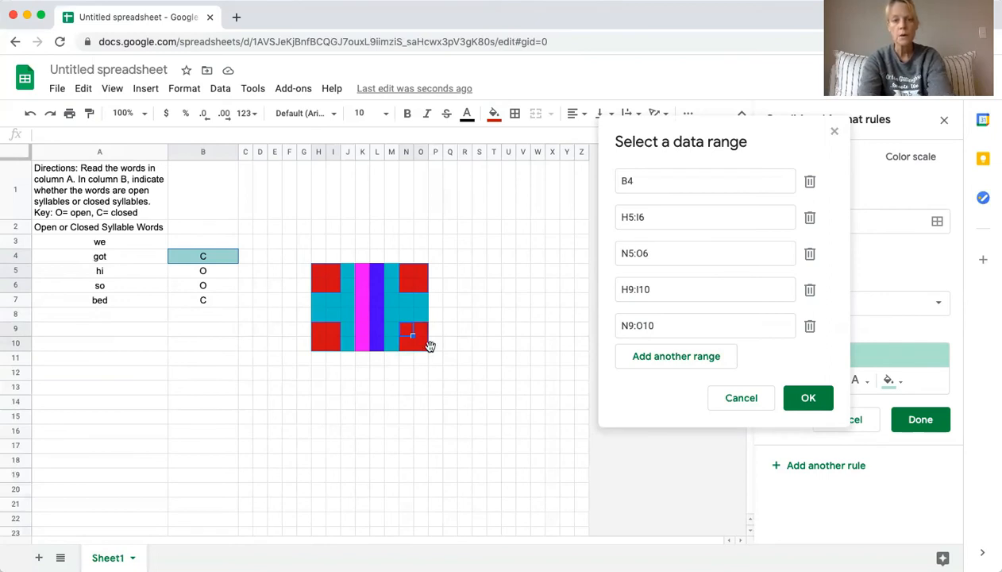
pyautogui.click(808, 399)
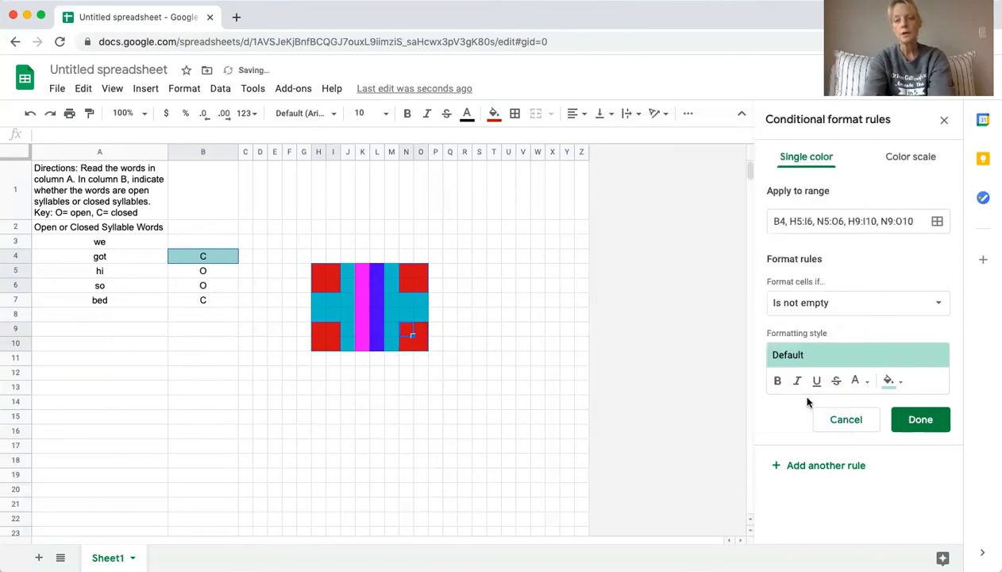
# Set the red-corner rule's formatting fill to red and its condition to "Custom formula is"
pyautogui.click(904, 386)
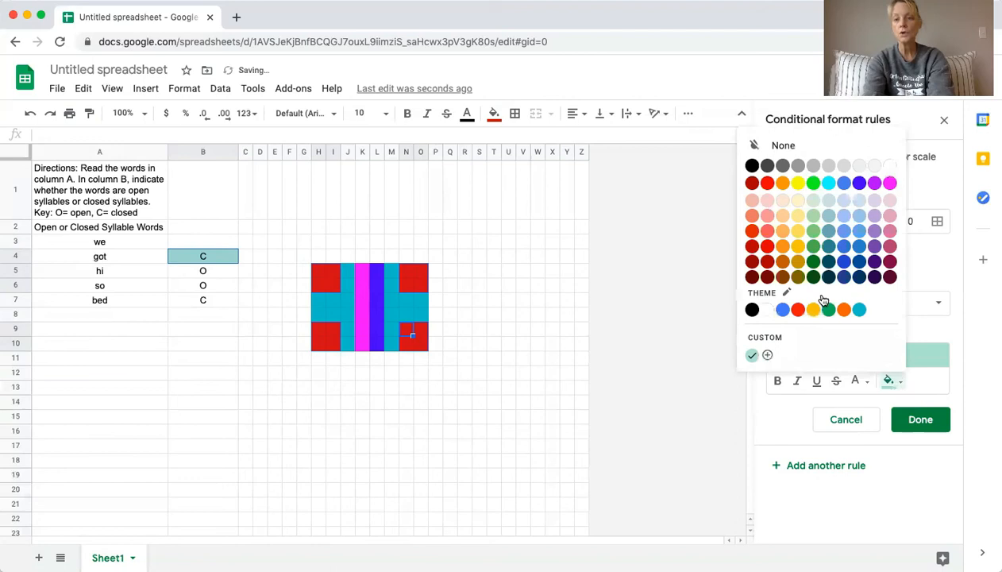
pyautogui.click(797, 311)
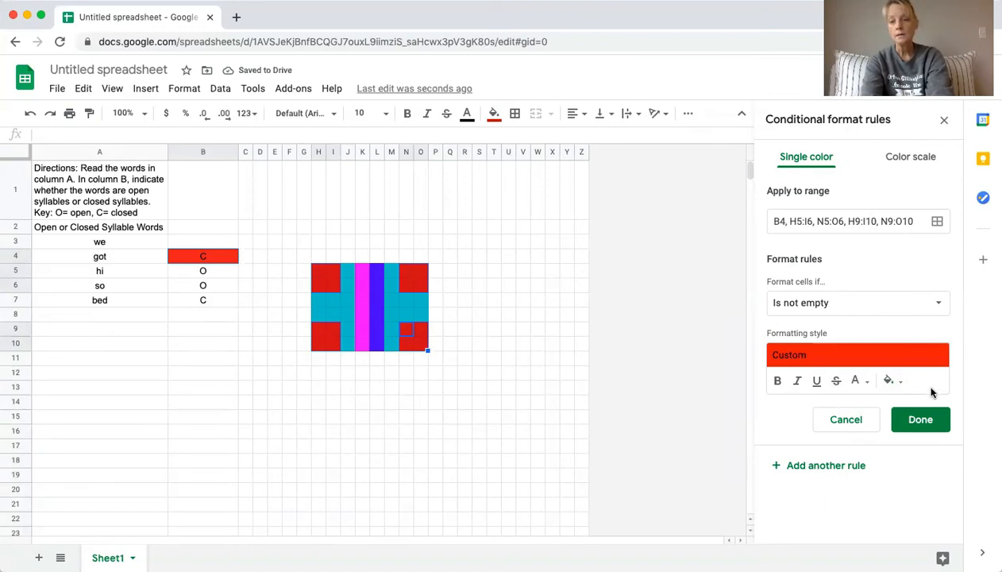
pyautogui.click(924, 302)
pyautogui.scroll(-3, 904, 409)
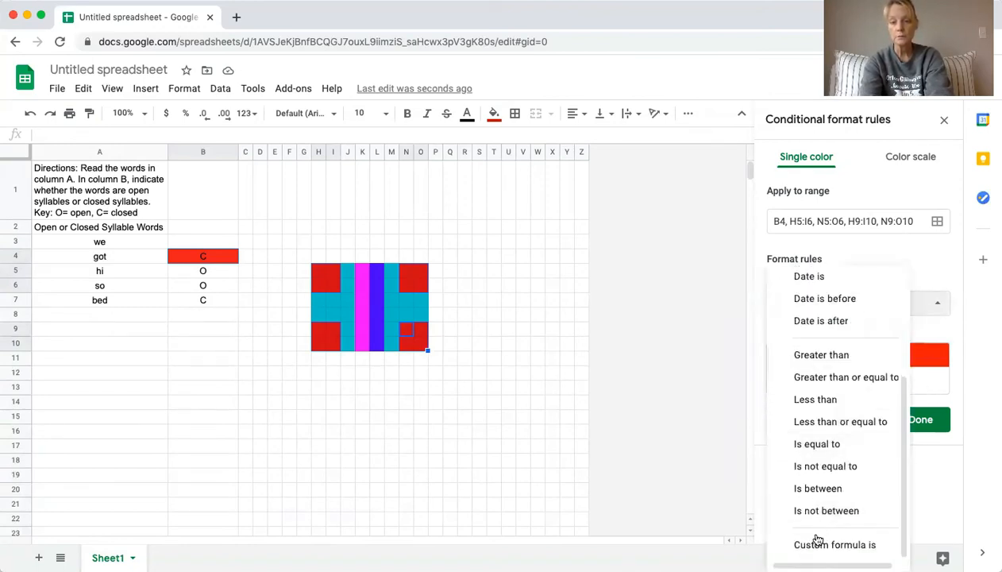
pyautogui.click(814, 544)
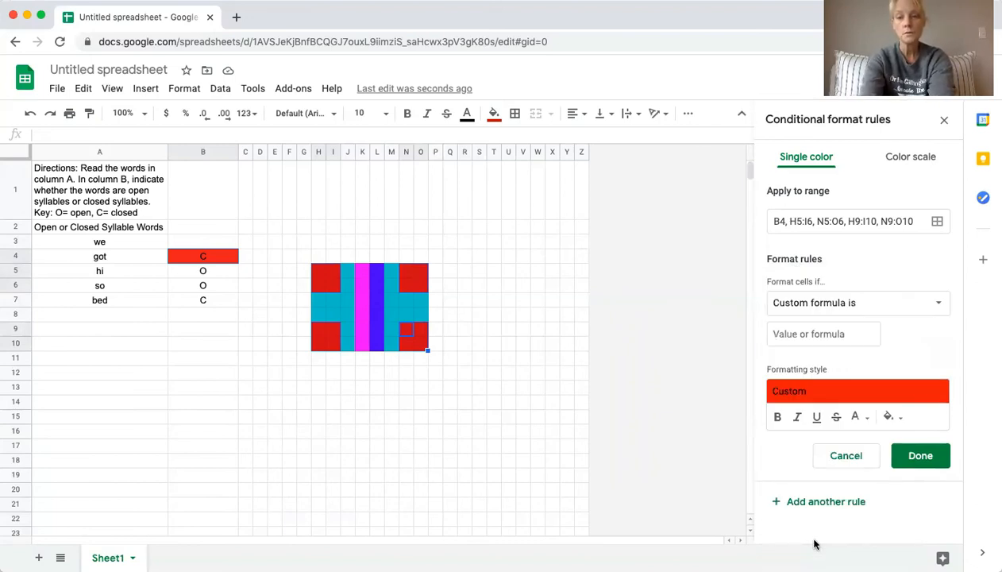
# Enter the custom formula =$b$4="C" for the red-corner rule and save the rule
pyautogui.click(791, 337)
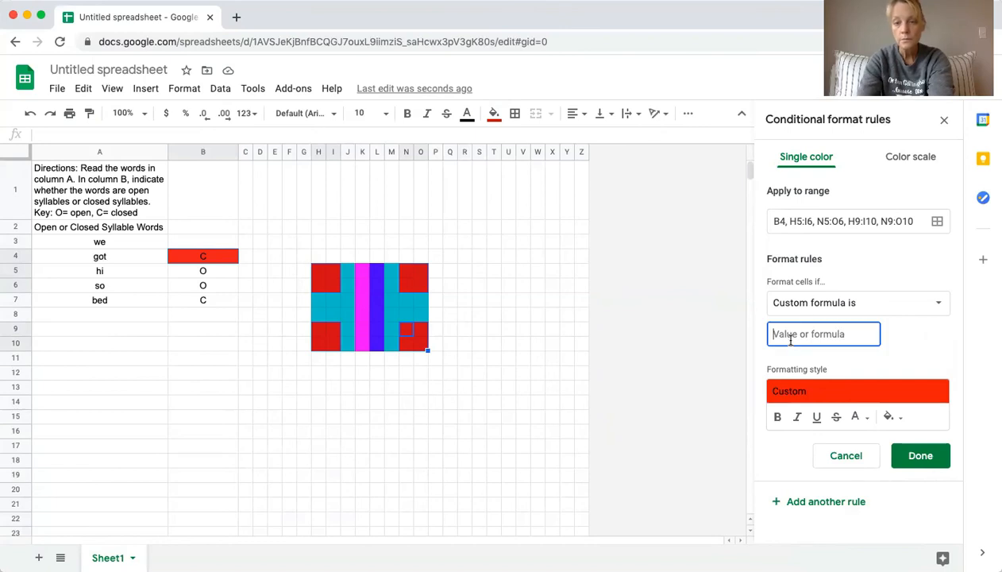
pyautogui.write('=$b')
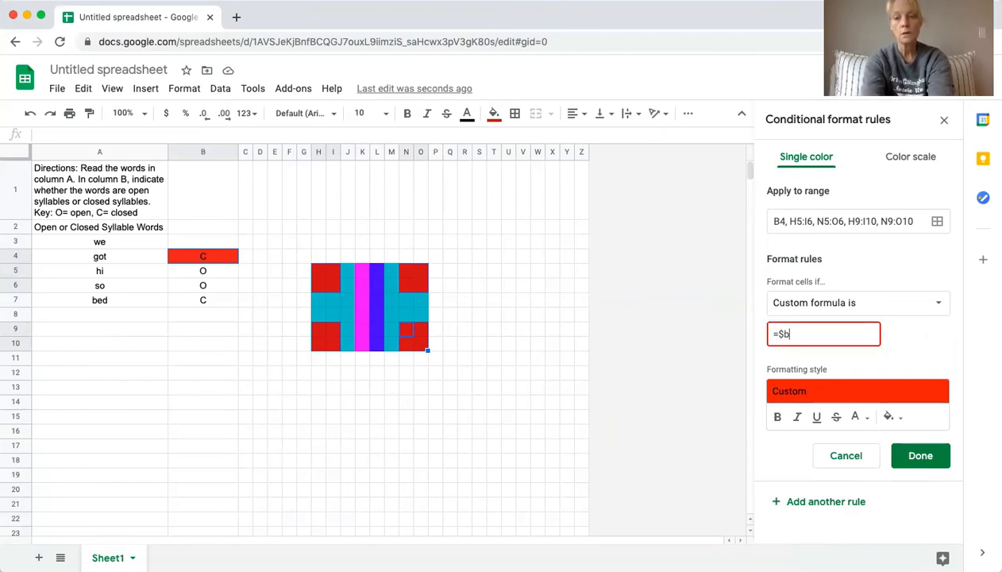
pyautogui.write('$')
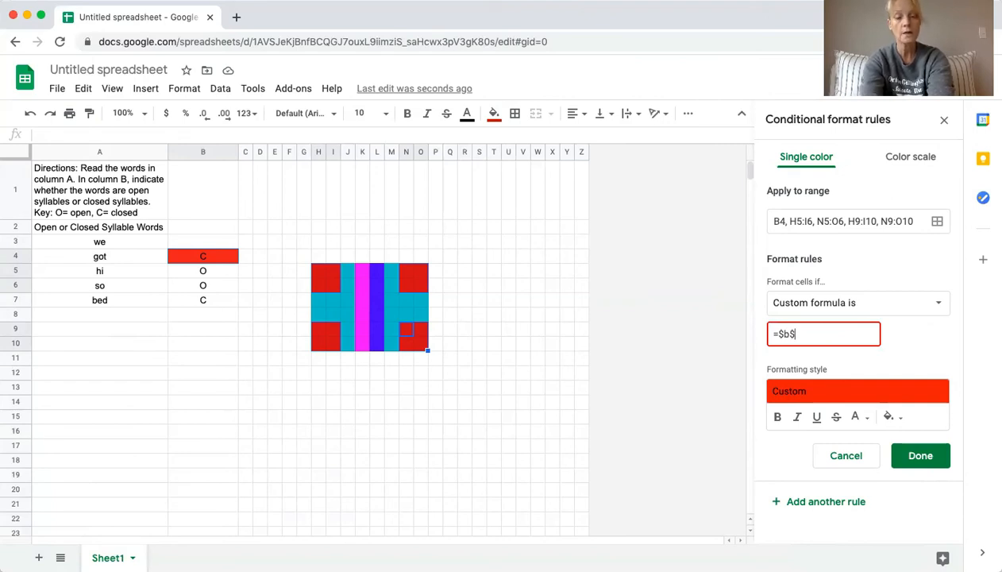
pyautogui.write('4')
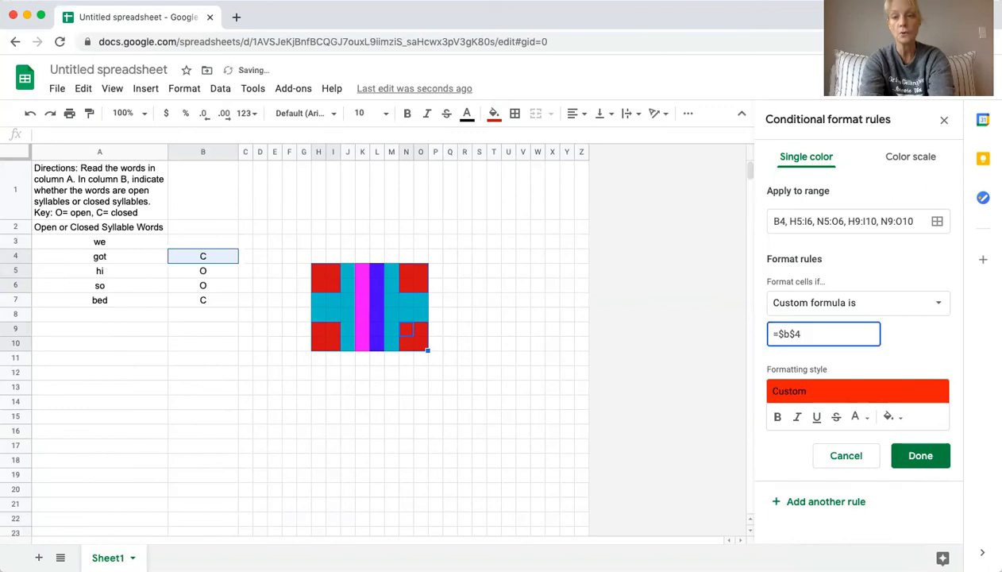
pyautogui.write('=')
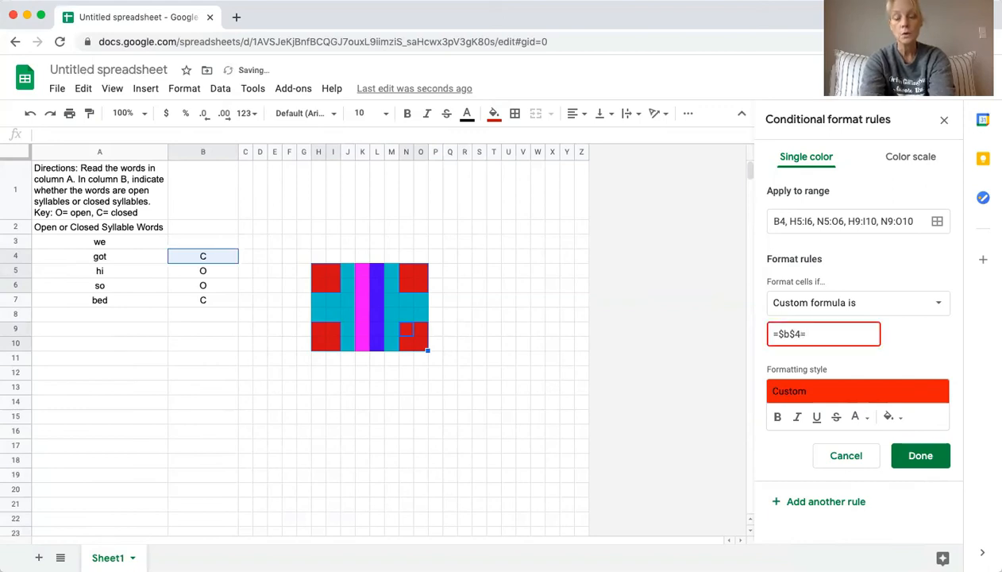
pyautogui.write('"C"')
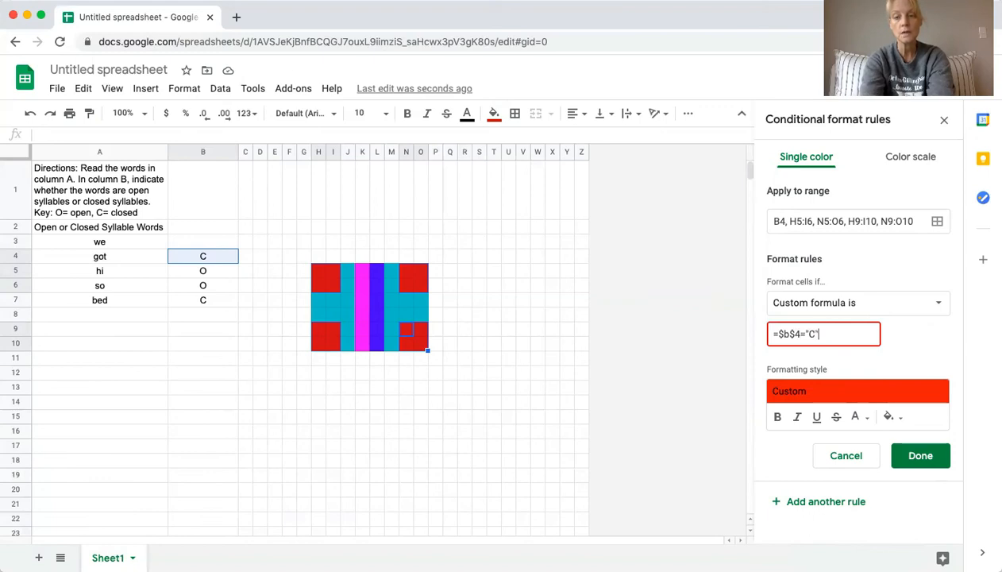
pyautogui.click(931, 457)
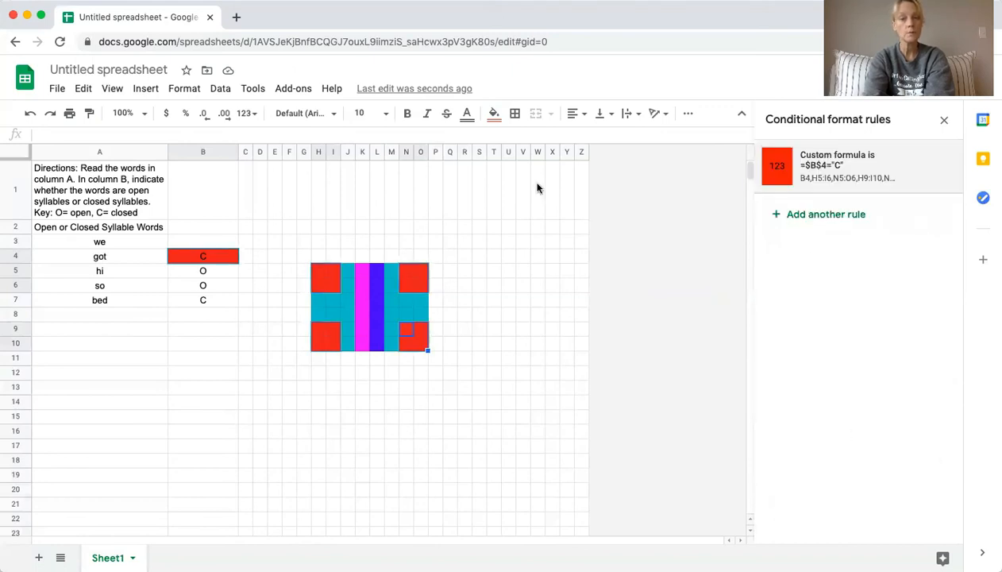
# Reset the manual fill of the selected corner cells and delete the answer in B4 to test the rule
pyautogui.click(493, 114)
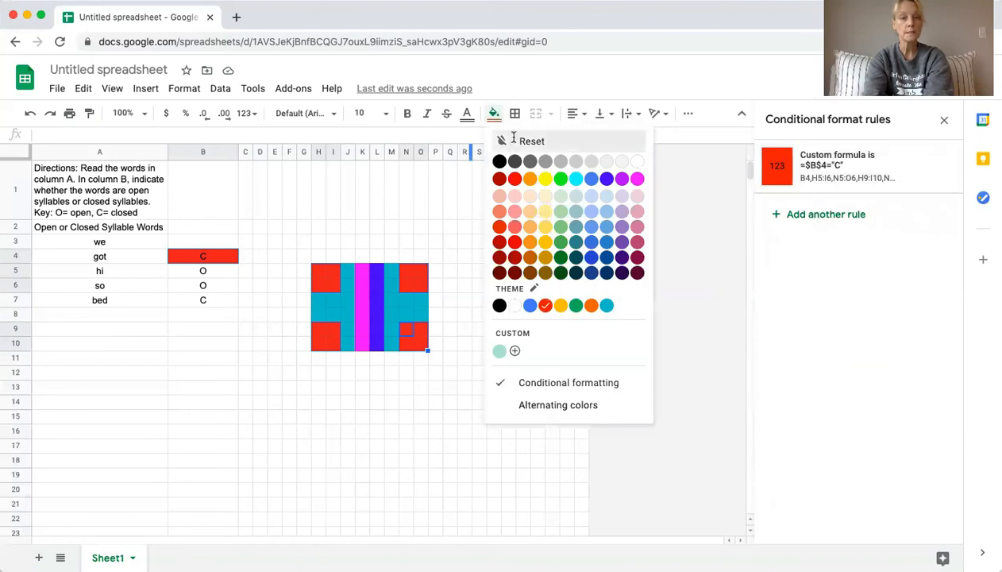
pyautogui.click(512, 140)
pyautogui.click(180, 261)
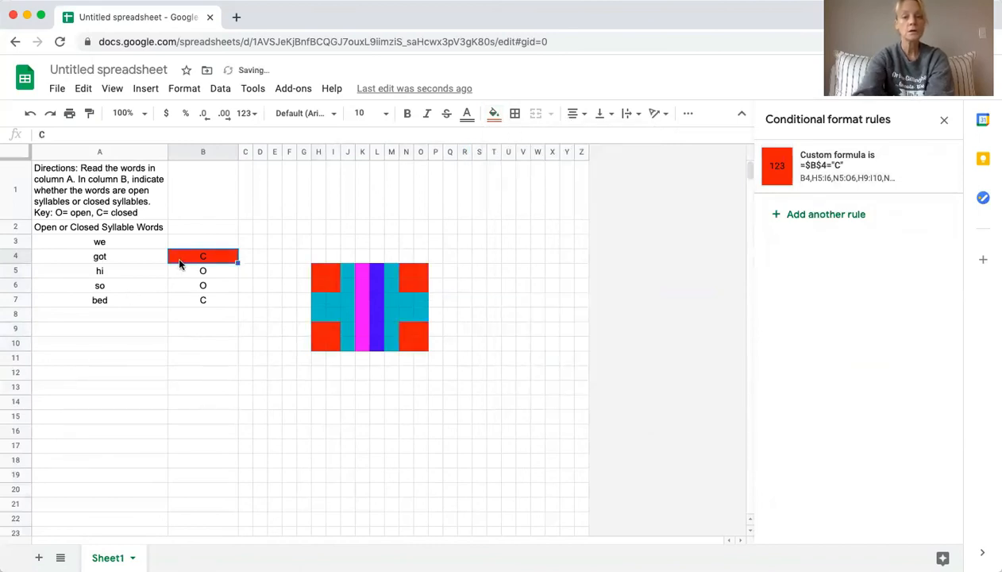
pyautogui.press('Delete')
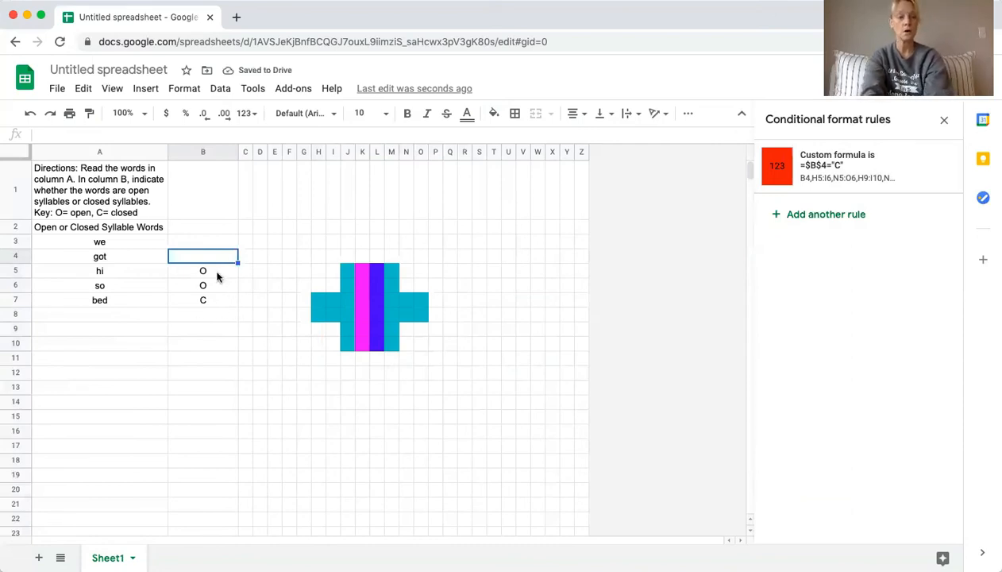
# Add a conditional formatting rule for B5 that also applies to the teal cells H7:I8, J5:J10, M5:M10 and N7:O8
pyautogui.click(218, 277)
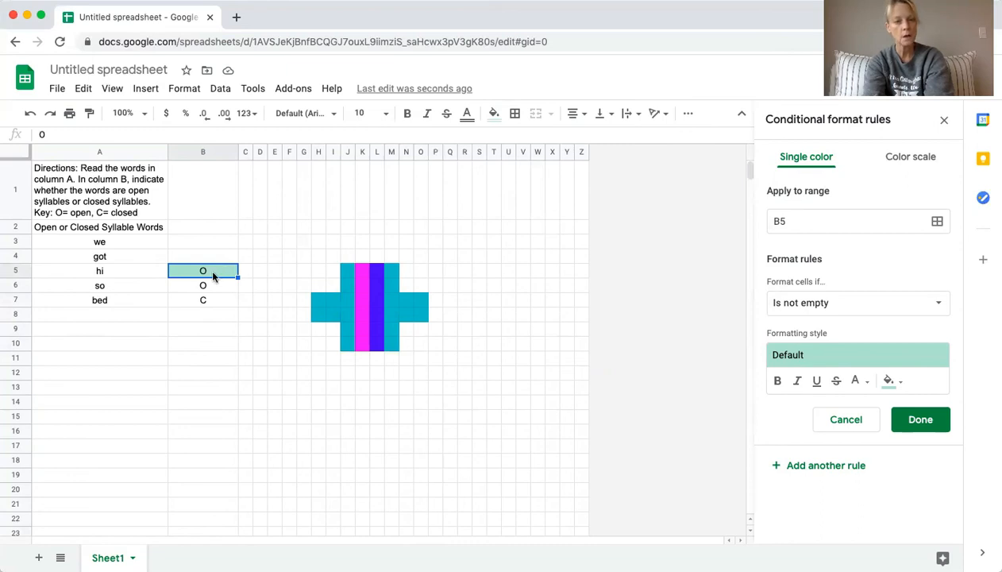
pyautogui.click(937, 224)
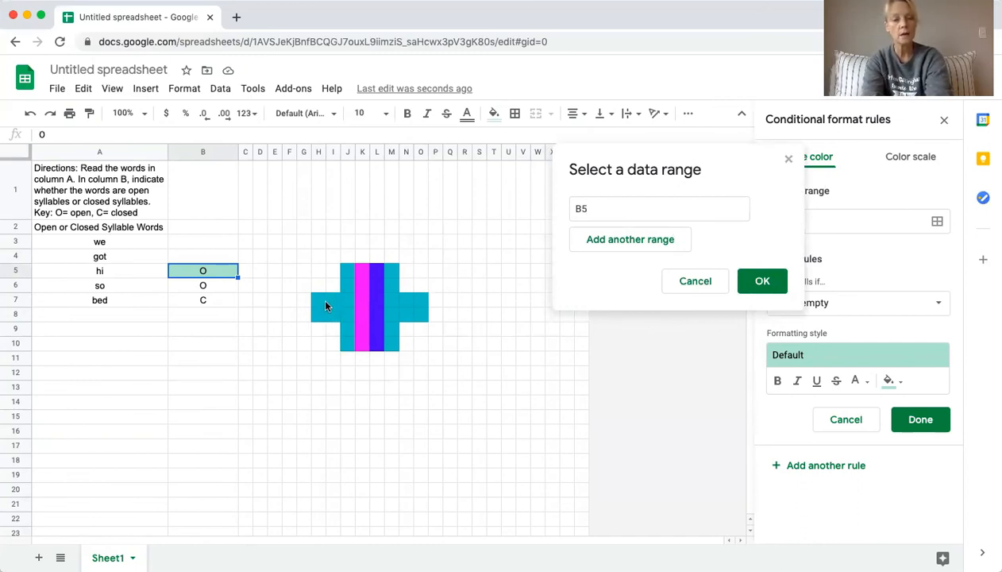
pyautogui.moveTo(318, 301); pyautogui.dragTo(338, 320)
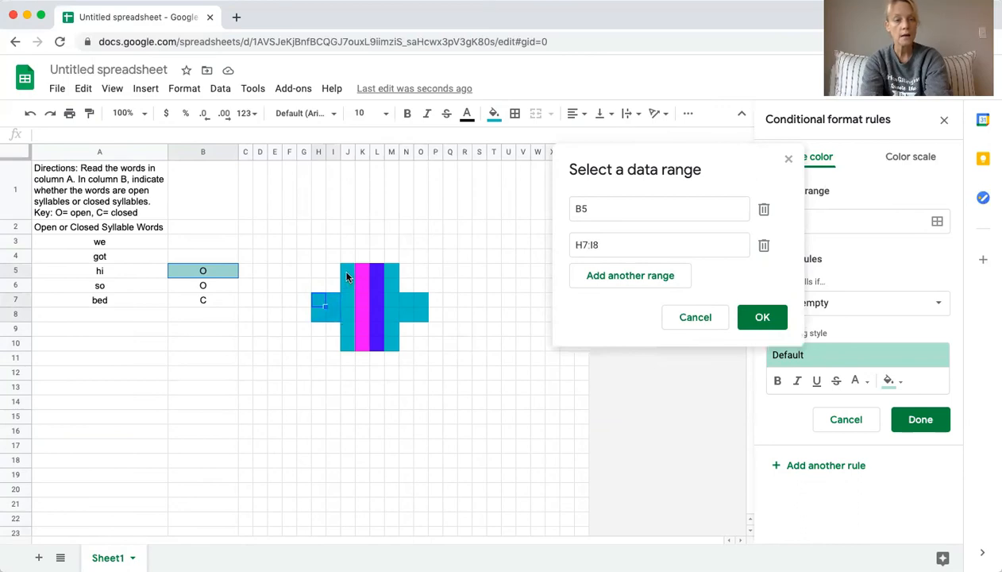
pyautogui.moveTo(347, 275); pyautogui.dragTo(348, 348)
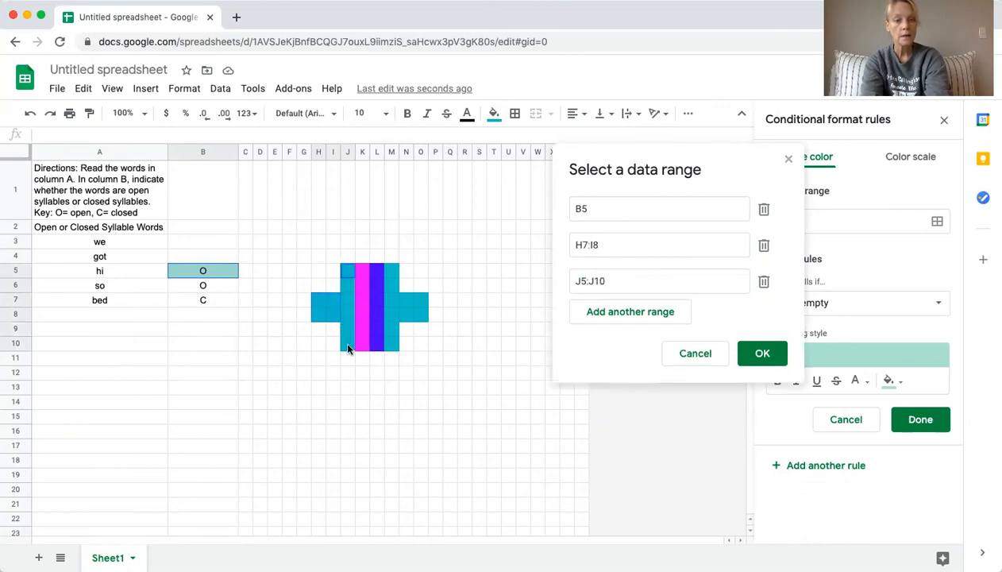
pyautogui.moveTo(391, 271); pyautogui.dragTo(397, 340)
pyautogui.moveTo(406, 300); pyautogui.dragTo(422, 318)
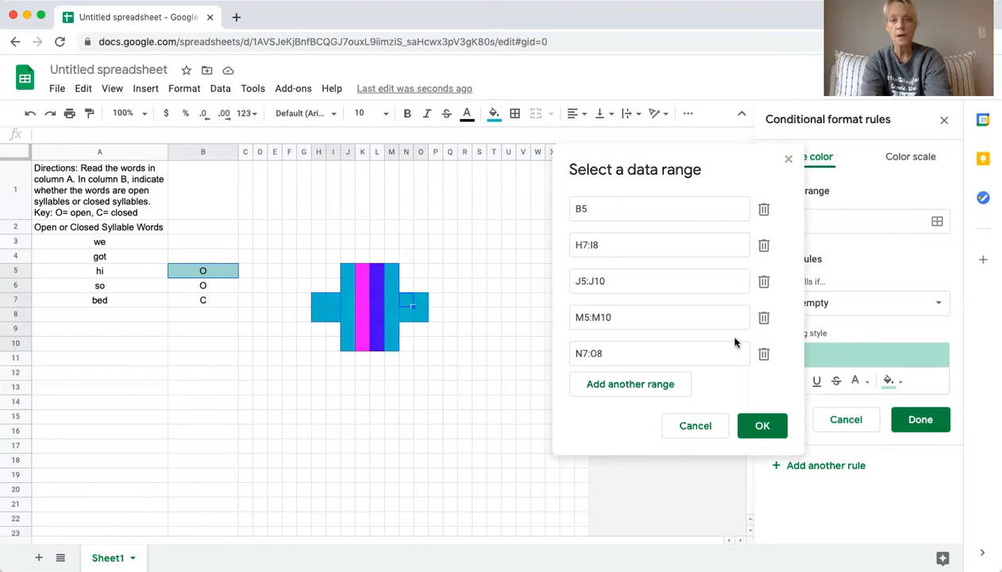
pyautogui.click(764, 427)
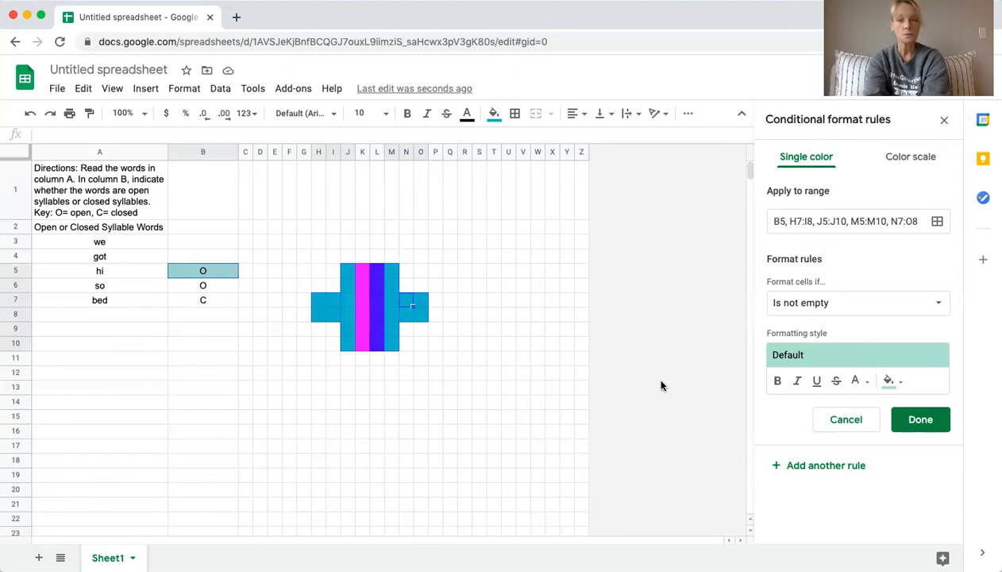
# Set the B5 rule's formatting fill to the theme teal and its condition to "Custom formula is"
pyautogui.click(901, 382)
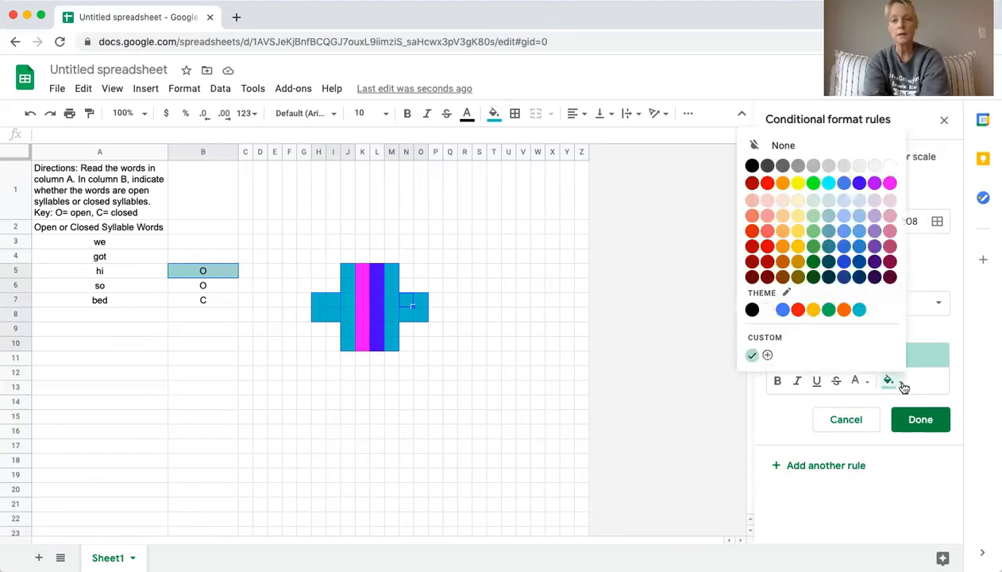
pyautogui.click(859, 308)
pyautogui.click(926, 302)
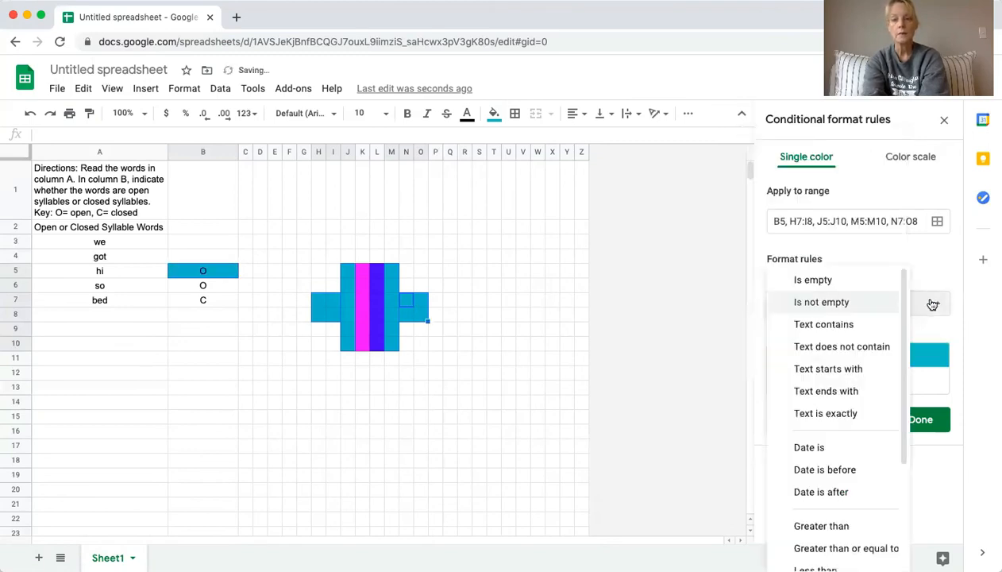
pyautogui.scroll(-3, 798, 421)
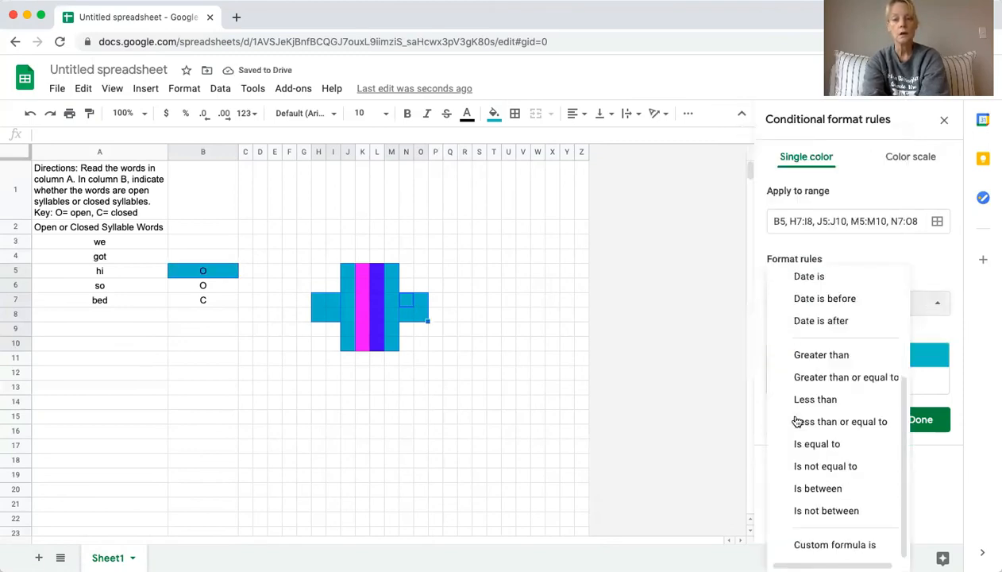
pyautogui.click(810, 545)
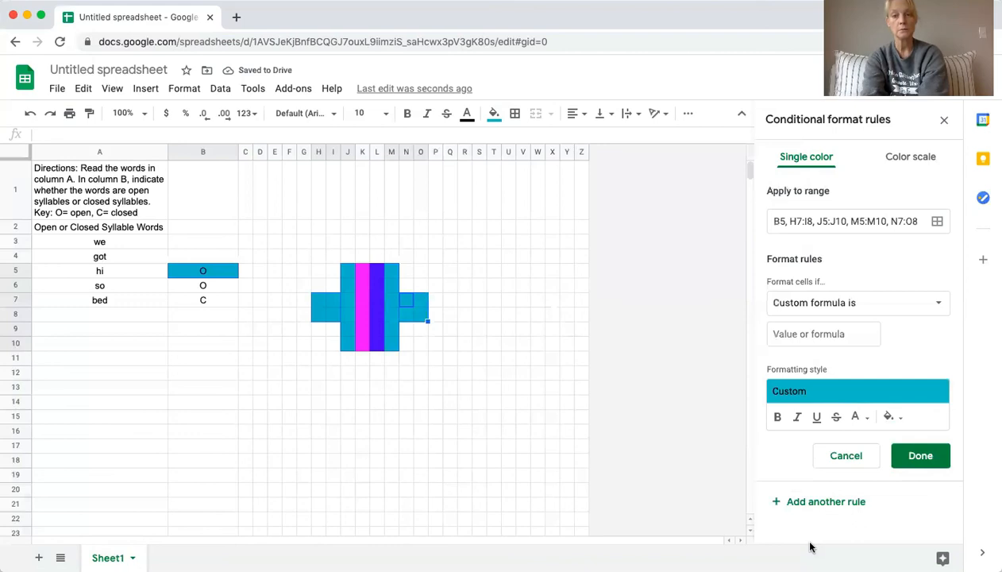
# Enter the custom formula =$b$5="O" for the teal rule and save the rule
pyautogui.click(789, 332)
pyautogui.write('=')
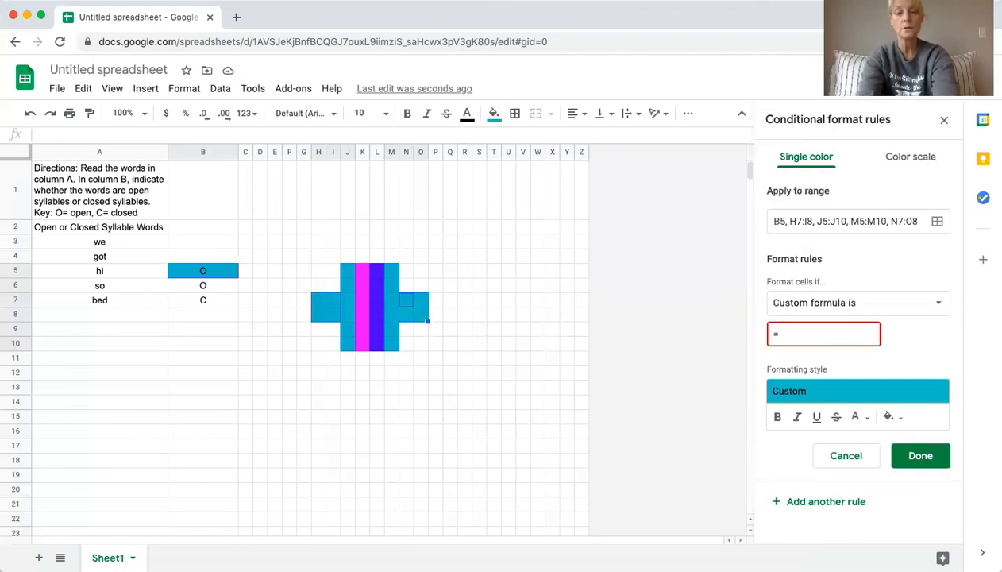
pyautogui.write('$')
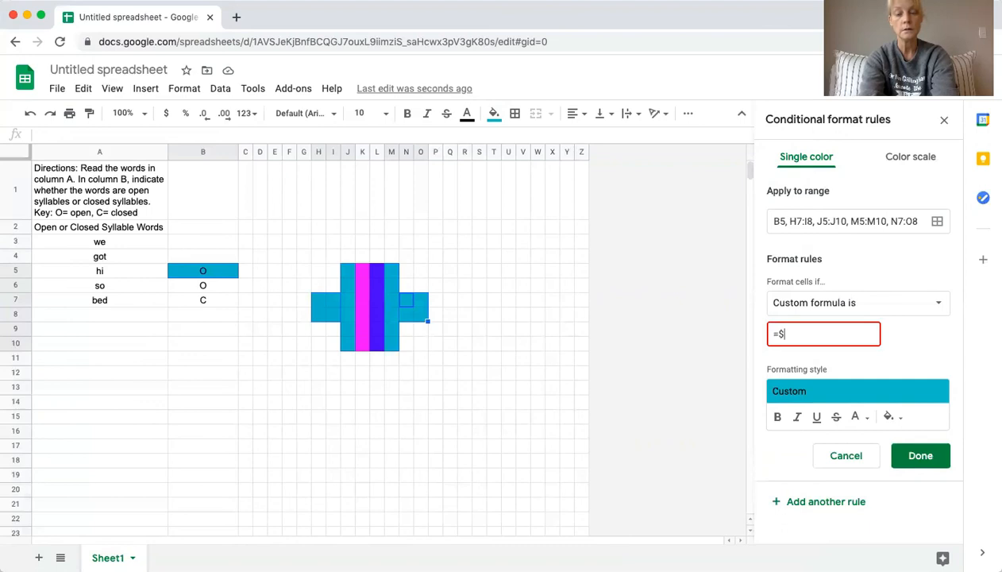
pyautogui.write('b')
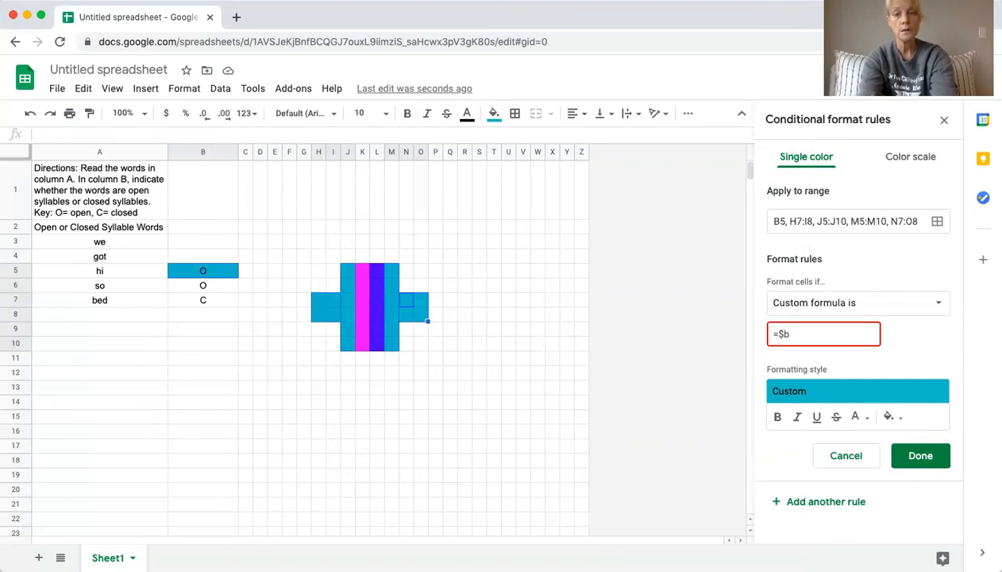
pyautogui.write('$')
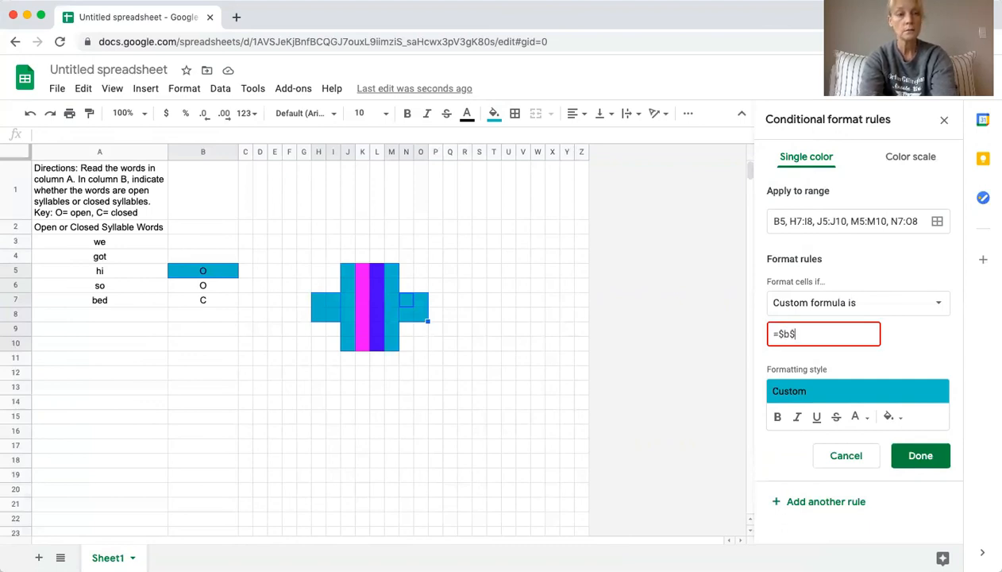
pyautogui.write('5')
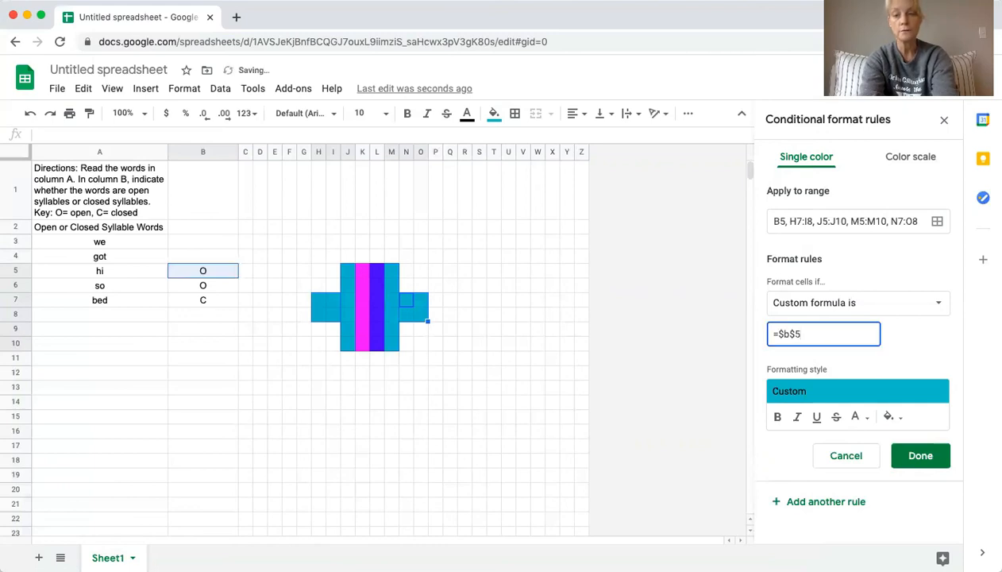
pyautogui.write('="')
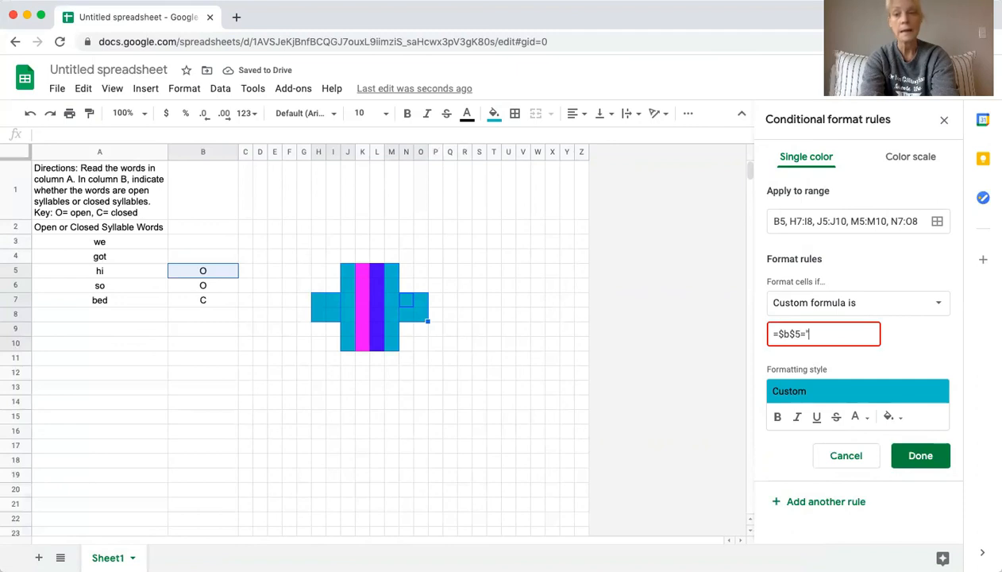
pyautogui.write('O"')
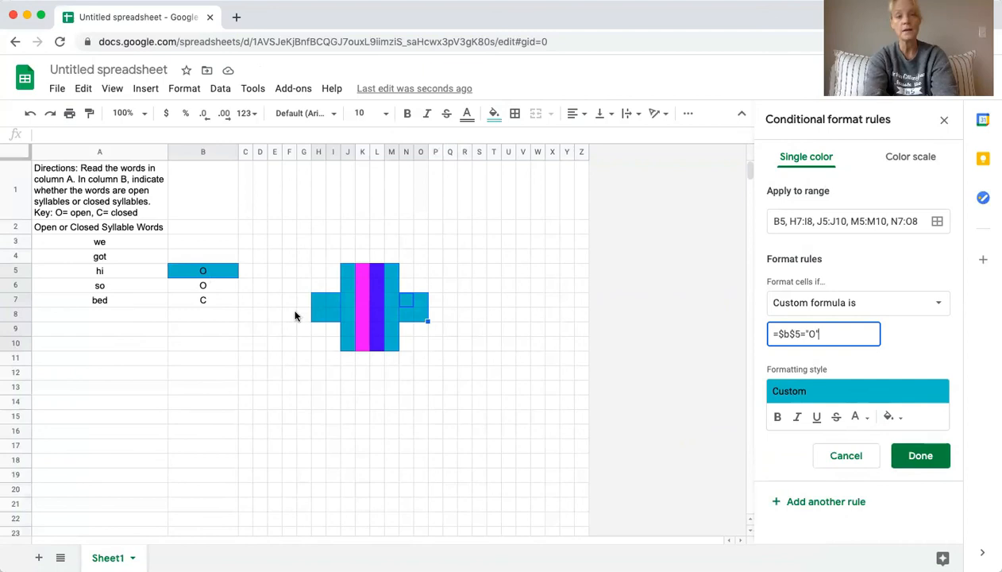
pyautogui.click(921, 455)
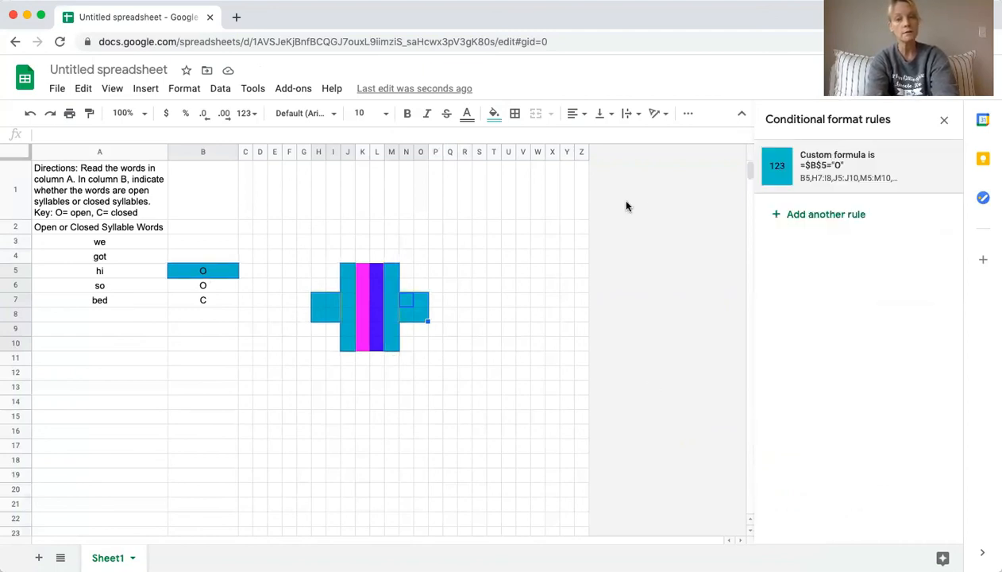
# Reset the manual fill of the selected teal picture cells and delete the answer in B5 to test the rule
pyautogui.click(492, 112)
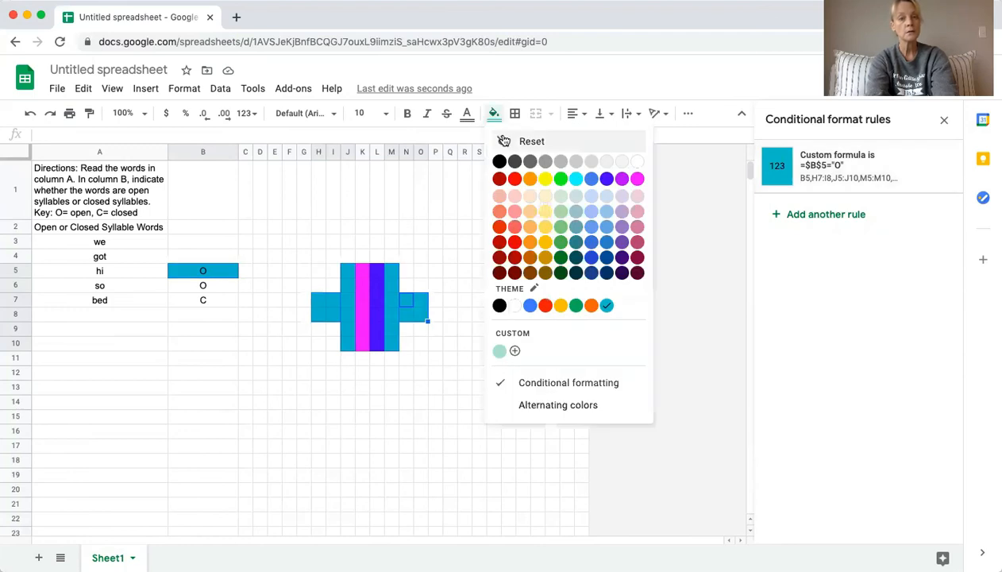
pyautogui.click(505, 142)
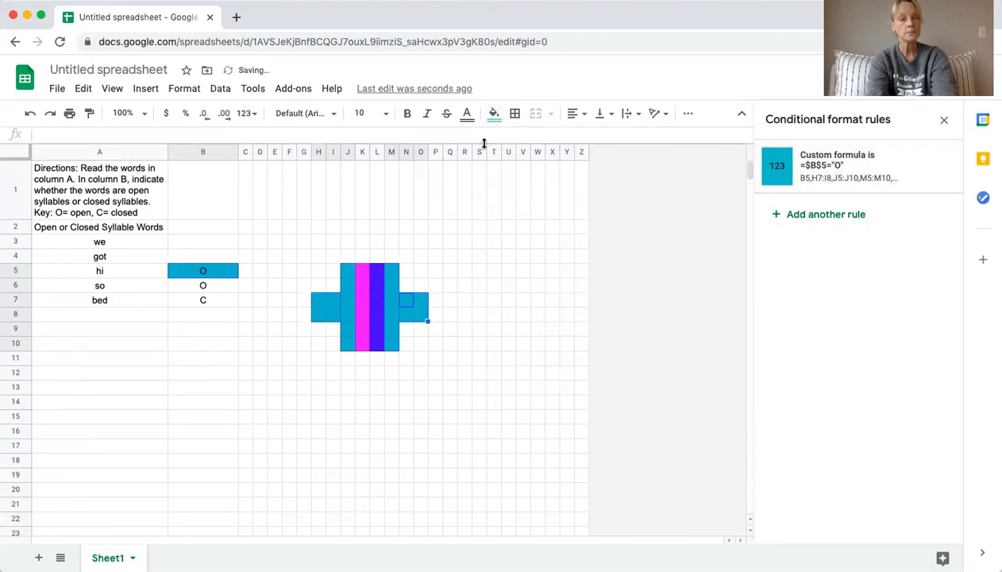
pyautogui.click(203, 272)
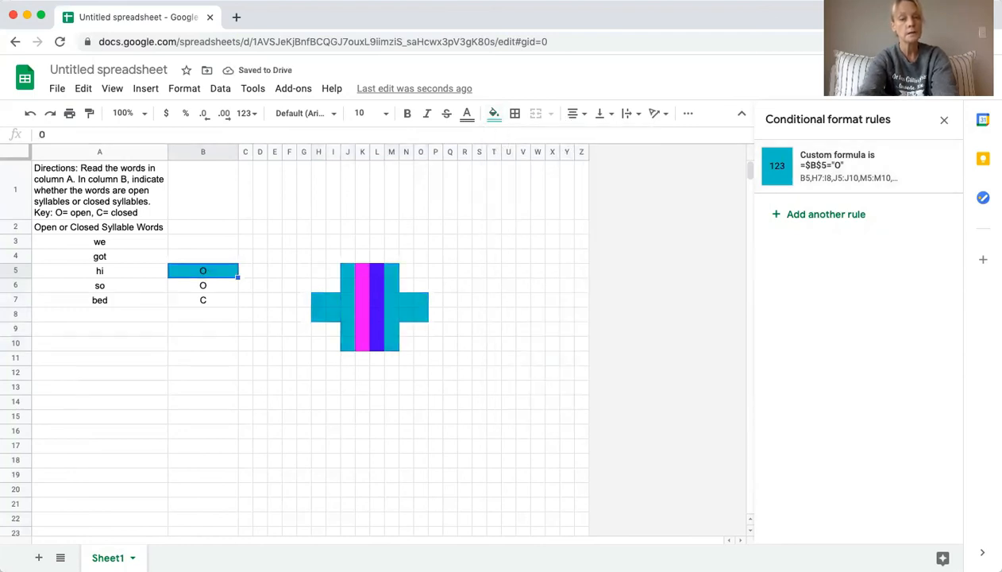
pyautogui.press('Delete')
# Add a conditional formatting rule for B6 that also applies to the magenta cells K5:K10
pyautogui.click(203, 291)
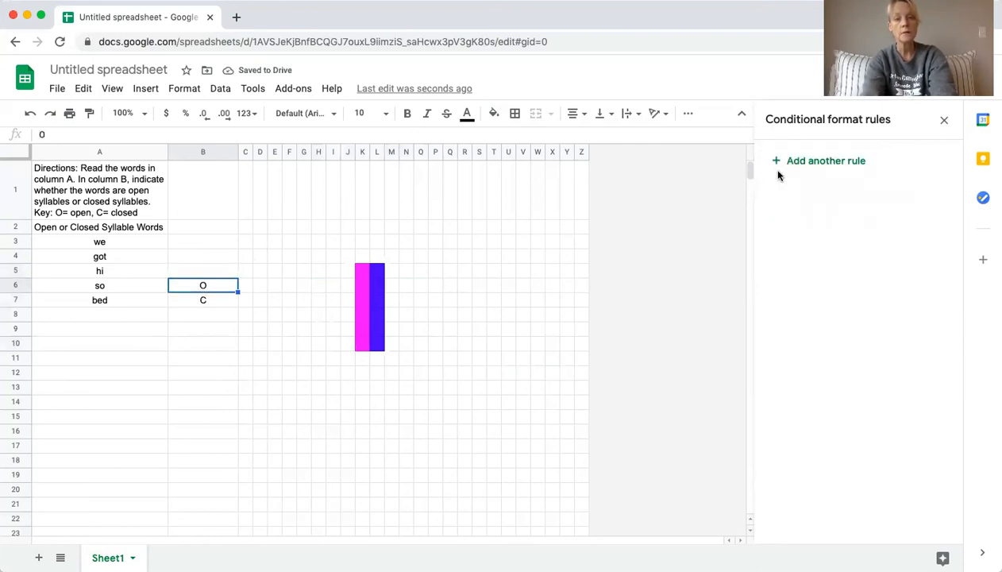
pyautogui.rightClick(191, 294)
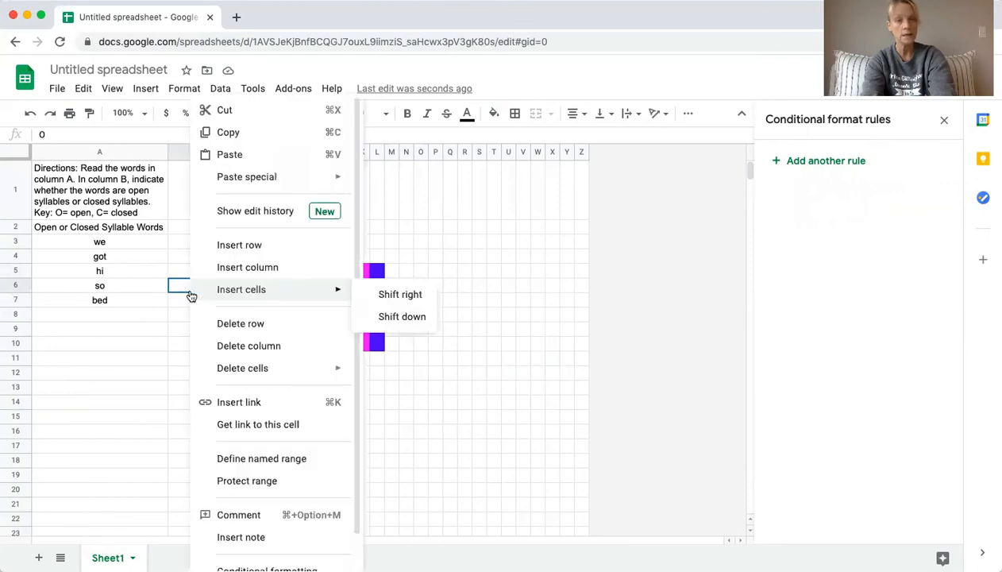
pyautogui.click(176, 278)
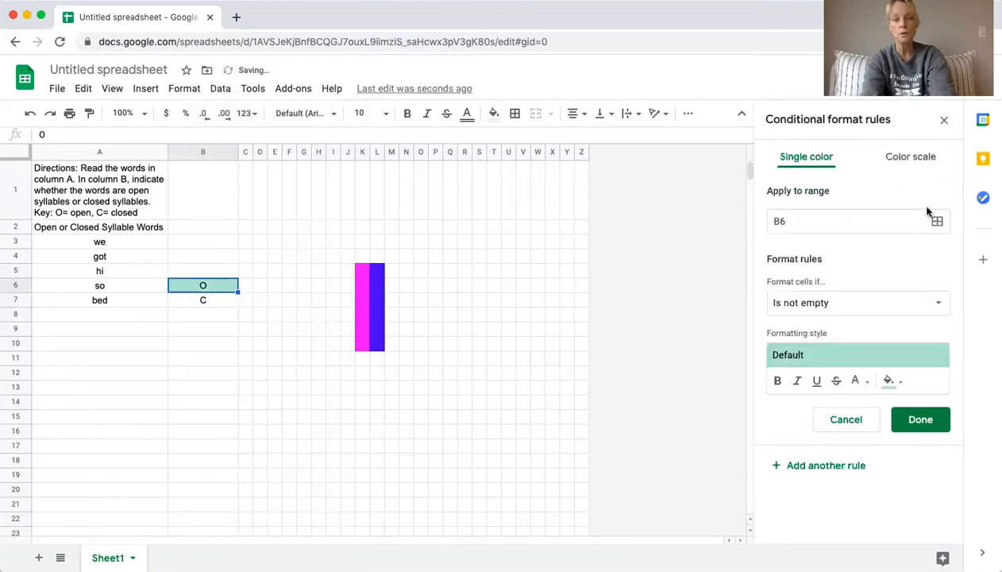
pyautogui.click(937, 223)
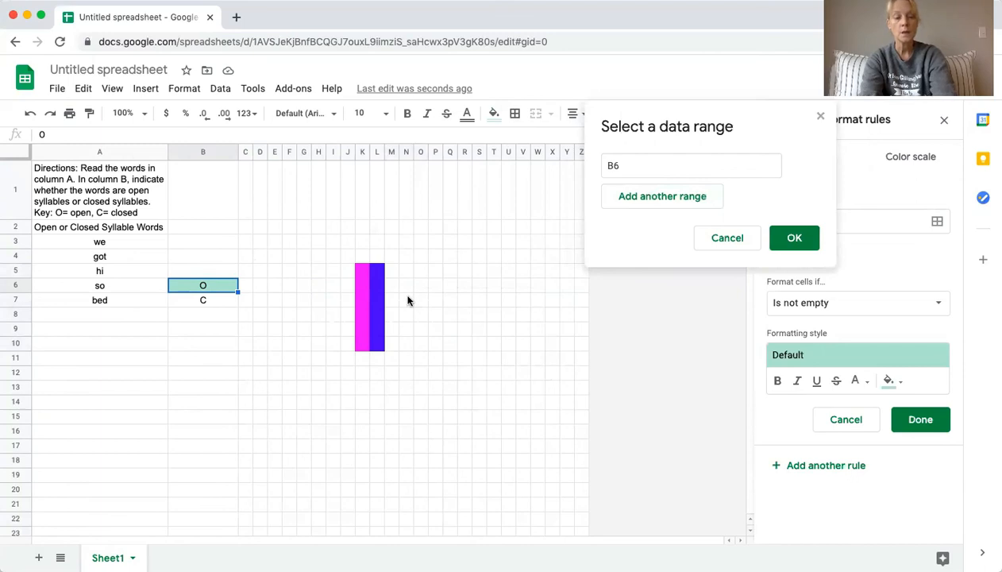
pyautogui.moveTo(361, 270); pyautogui.dragTo(359, 347)
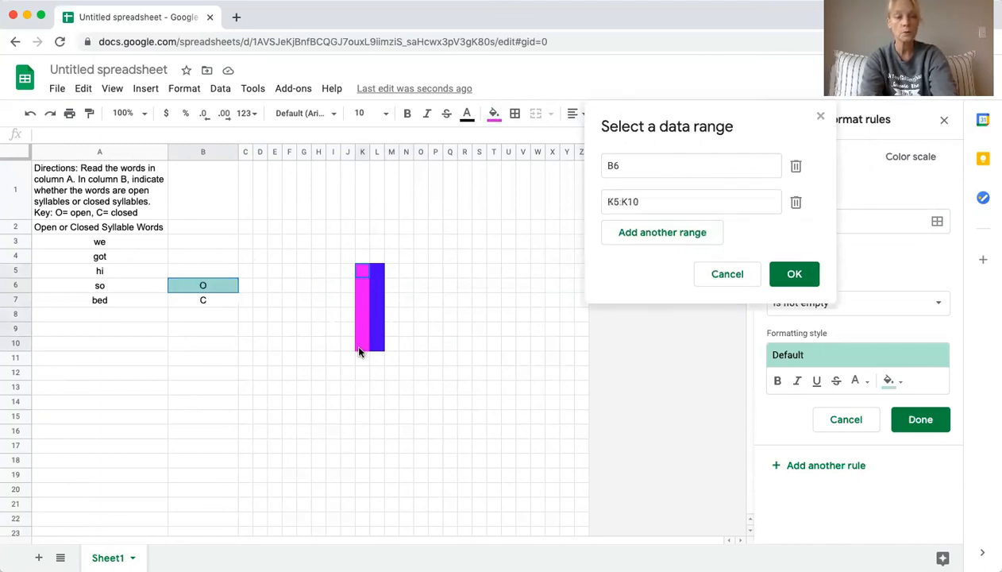
pyautogui.click(786, 274)
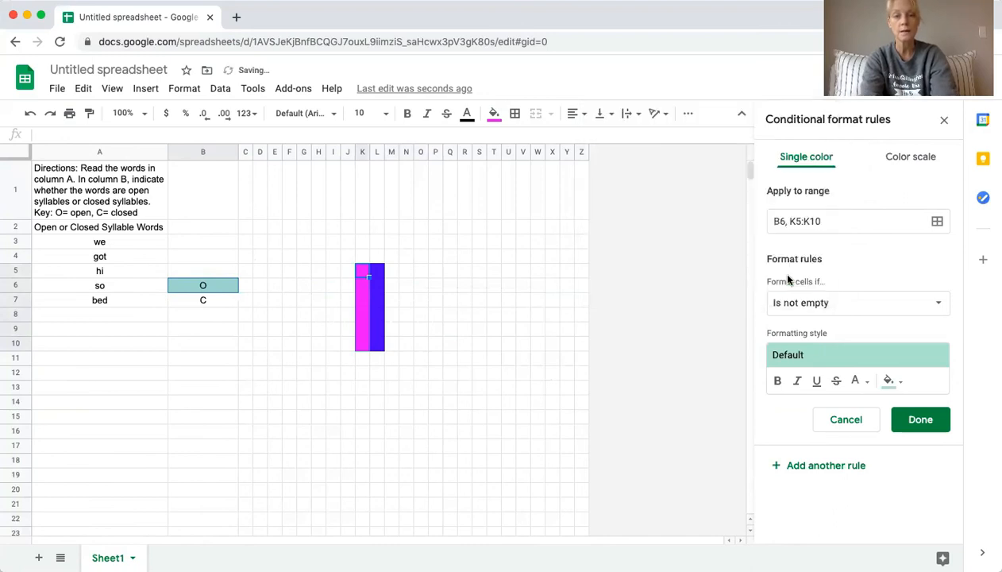
# Set the B6 rule's formatting fill to magenta and its condition to "Custom formula is"
pyautogui.click(897, 382)
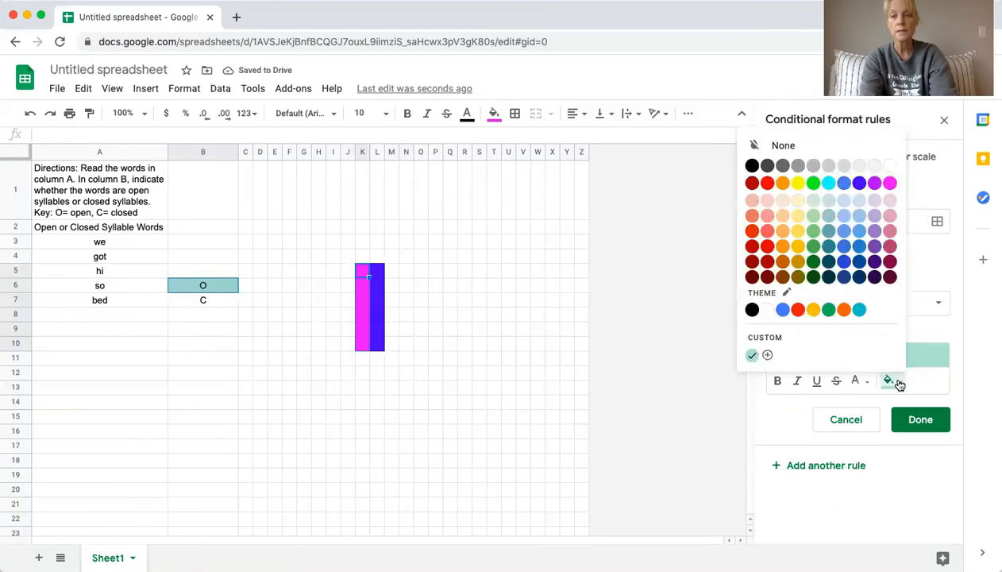
pyautogui.click(891, 186)
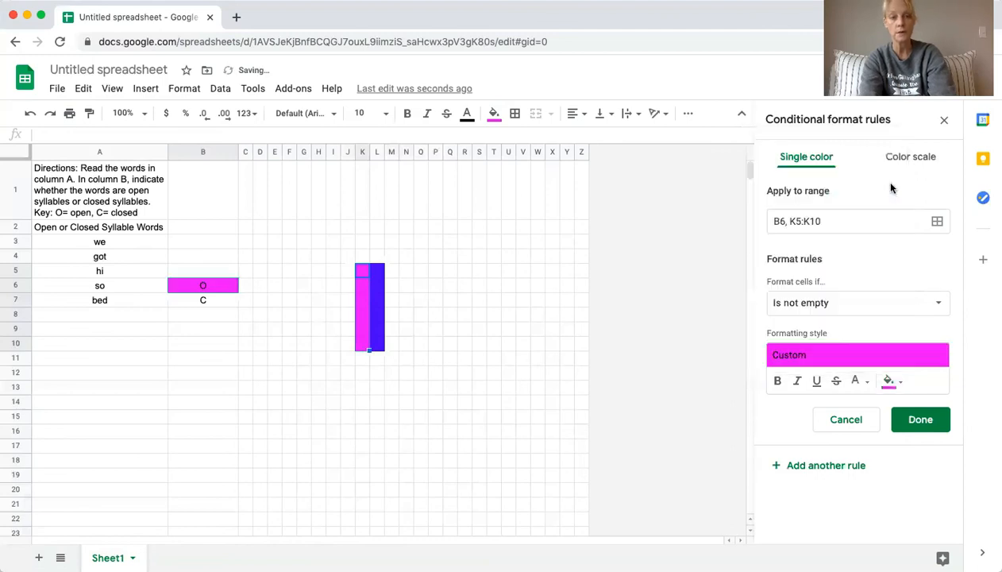
pyautogui.click(897, 302)
pyautogui.click(917, 331)
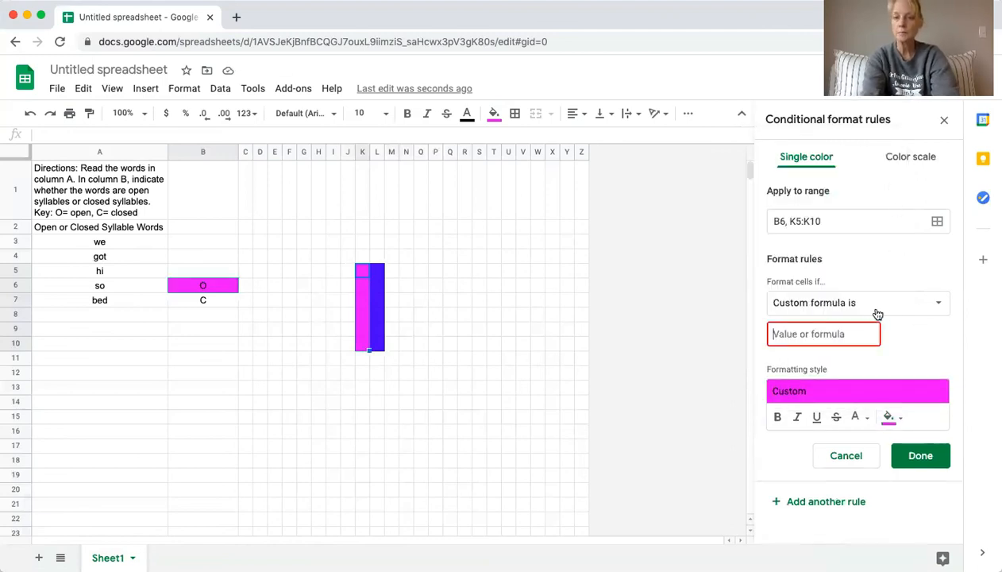
# Enter the custom formula =$b$6="O" for the magenta rule and save the rule
pyautogui.write('=$')
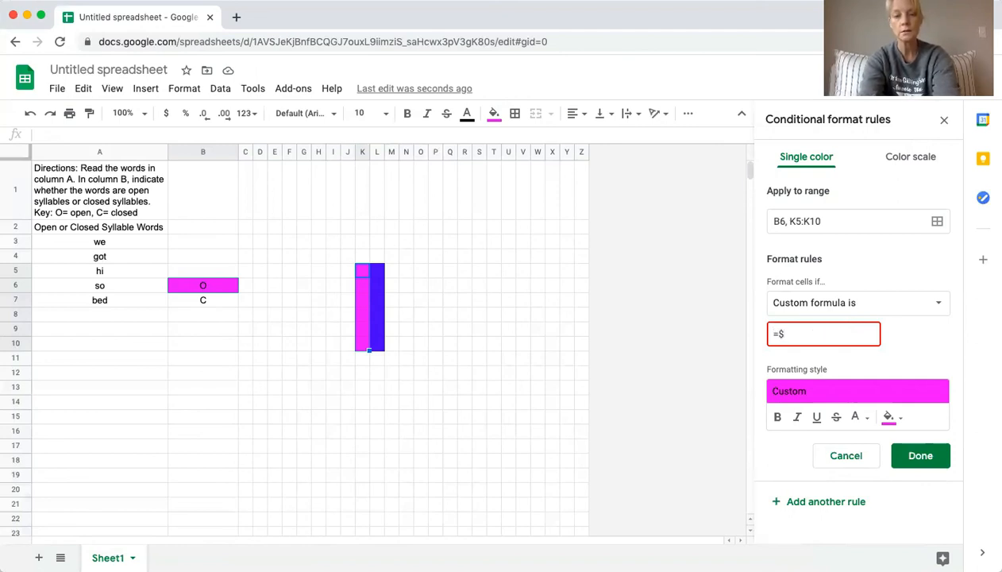
pyautogui.write('b')
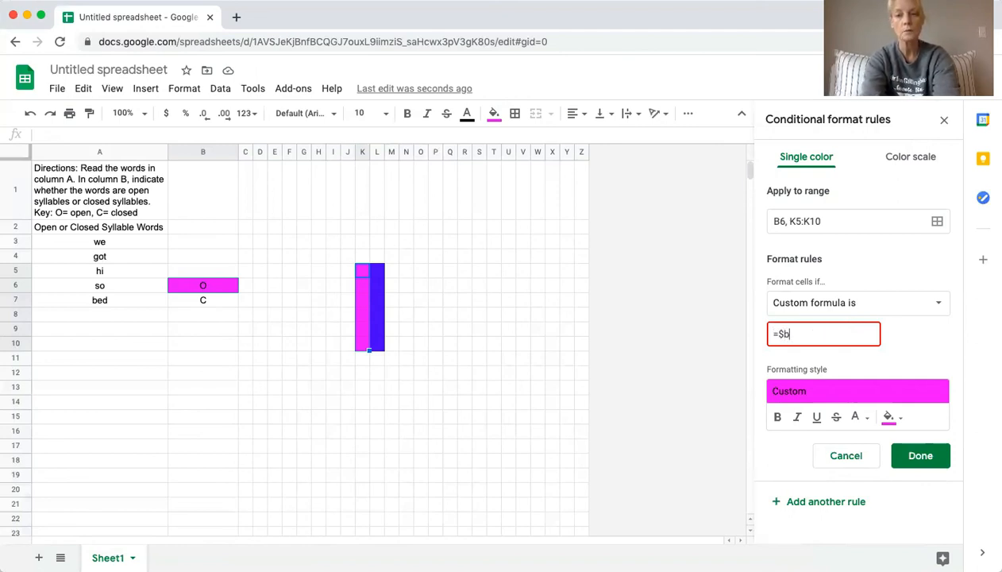
pyautogui.write('$')
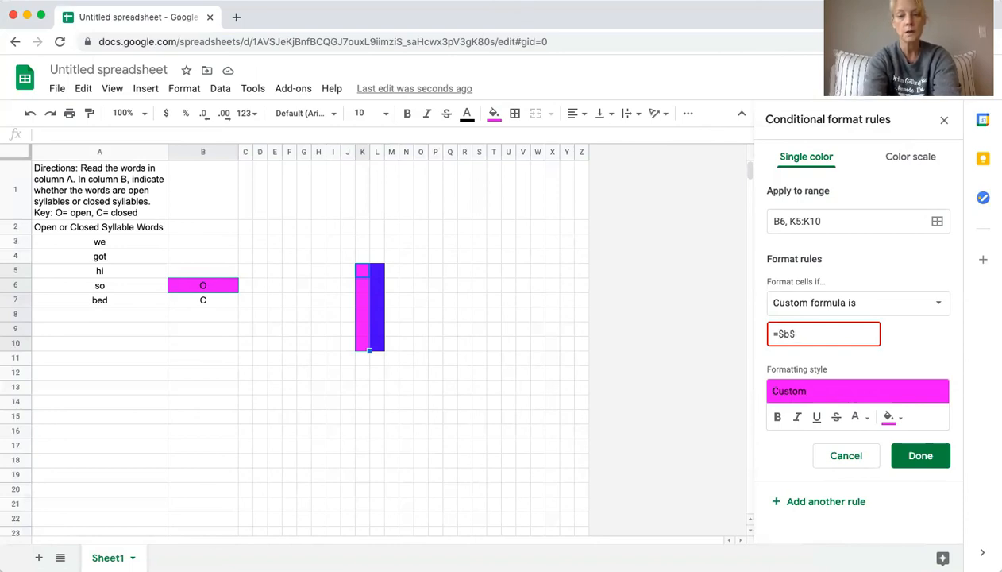
pyautogui.write('6="')
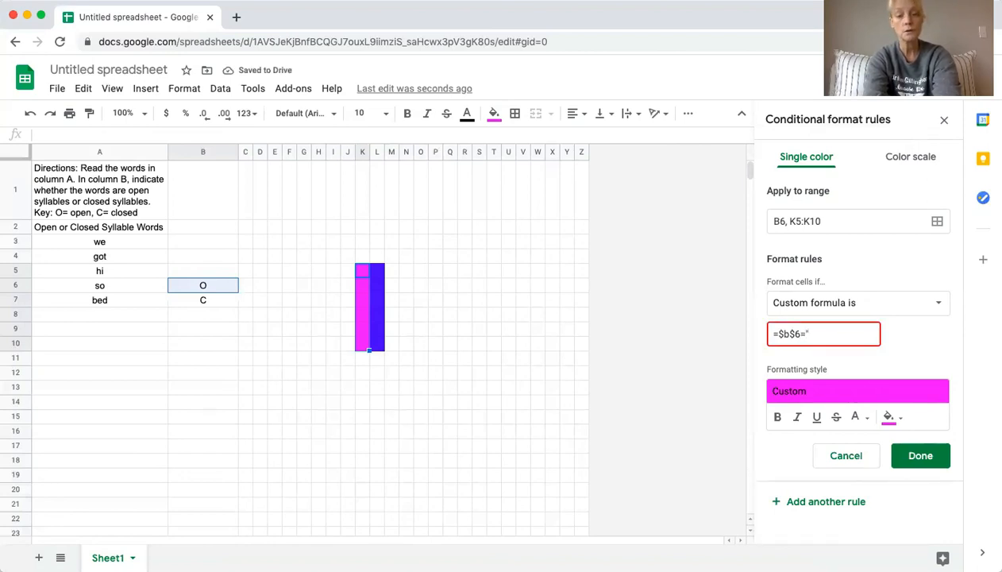
pyautogui.write('O"')
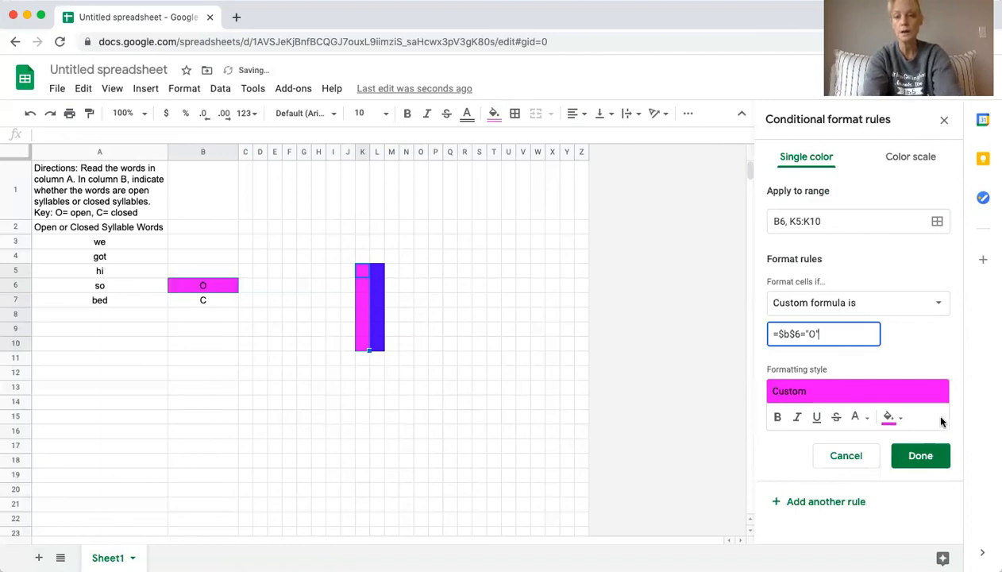
pyautogui.click(920, 458)
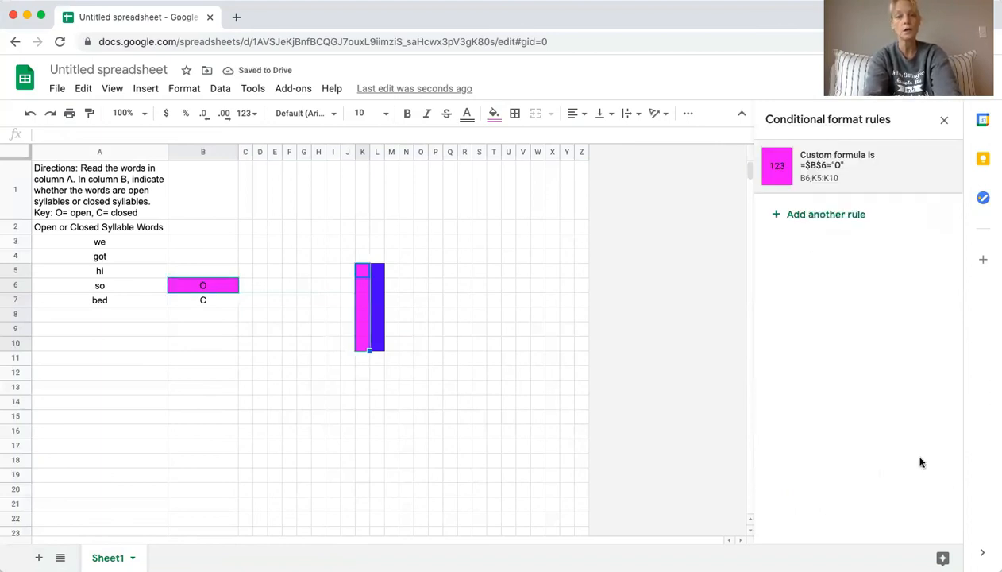
# Reset the manual fill of the selected magenta cells and delete the answer in B6 to test the rule
pyautogui.click(494, 114)
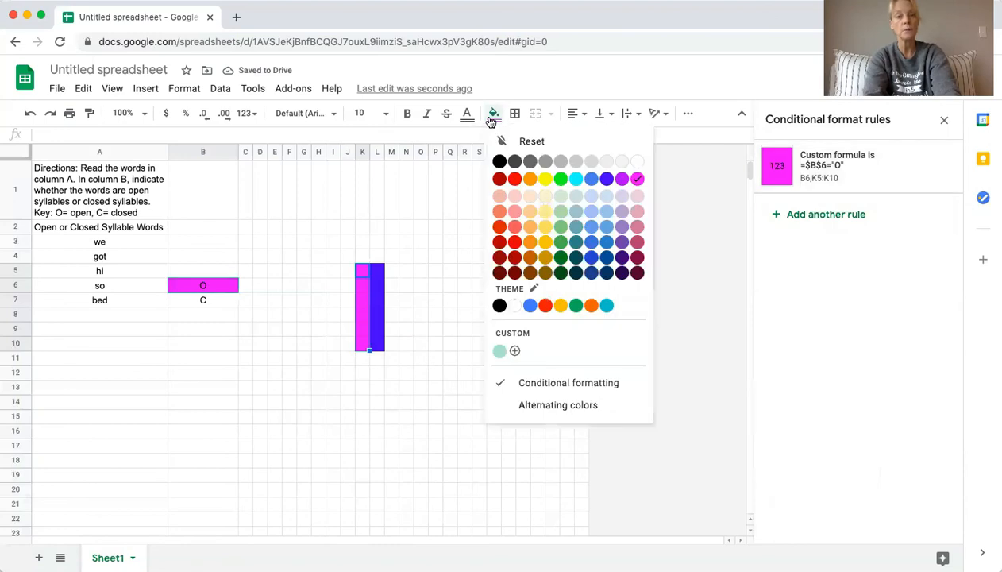
pyautogui.click(501, 141)
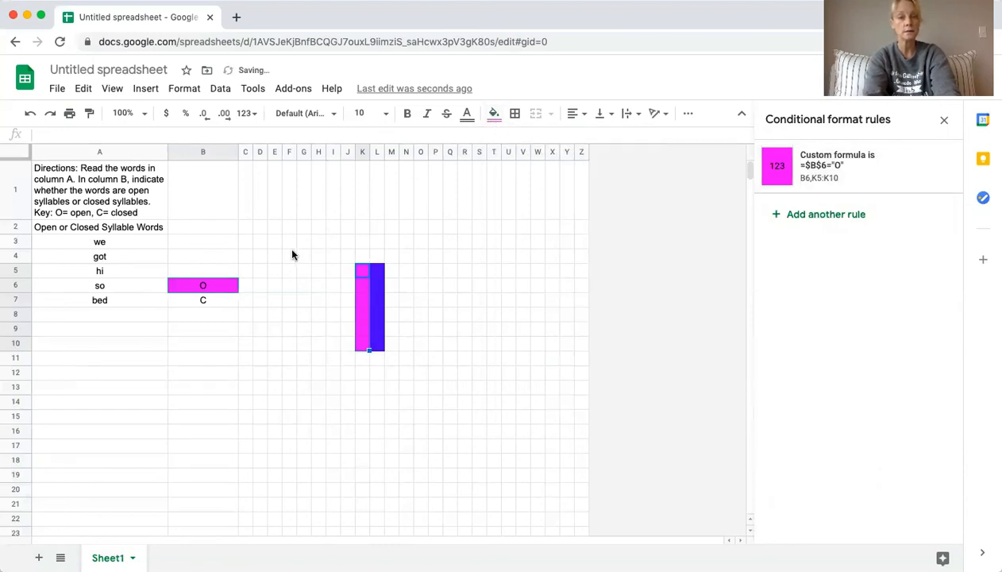
pyautogui.press('Delete')
# Add a conditional formatting rule for B7 that also applies to the blue cells L5:L10
pyautogui.click(203, 300)
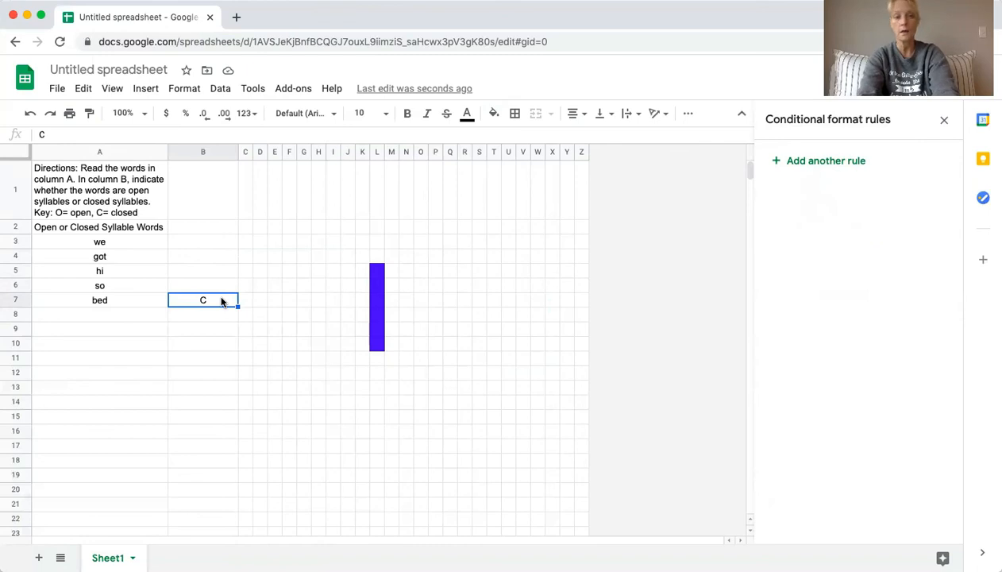
pyautogui.click(826, 161)
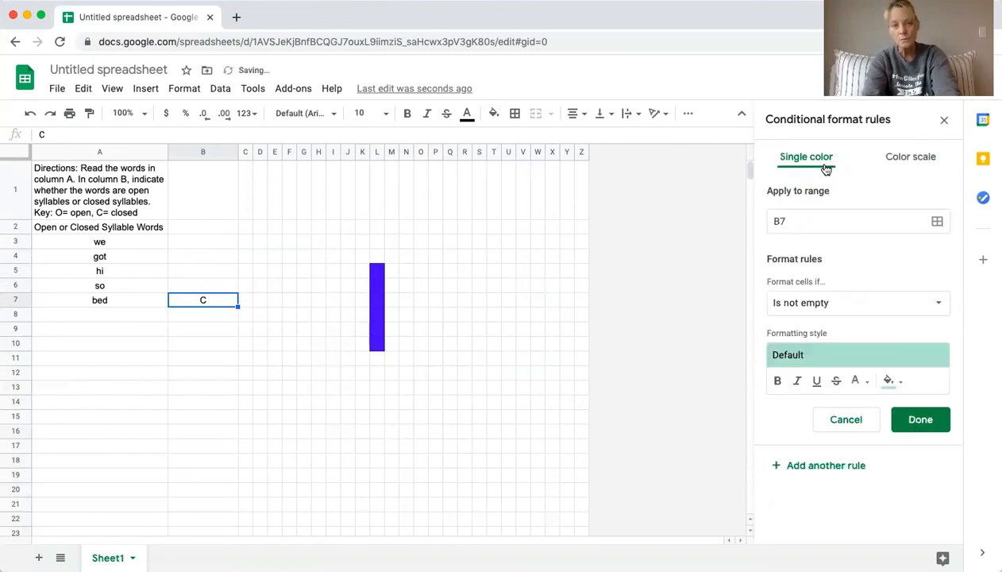
pyautogui.click(940, 225)
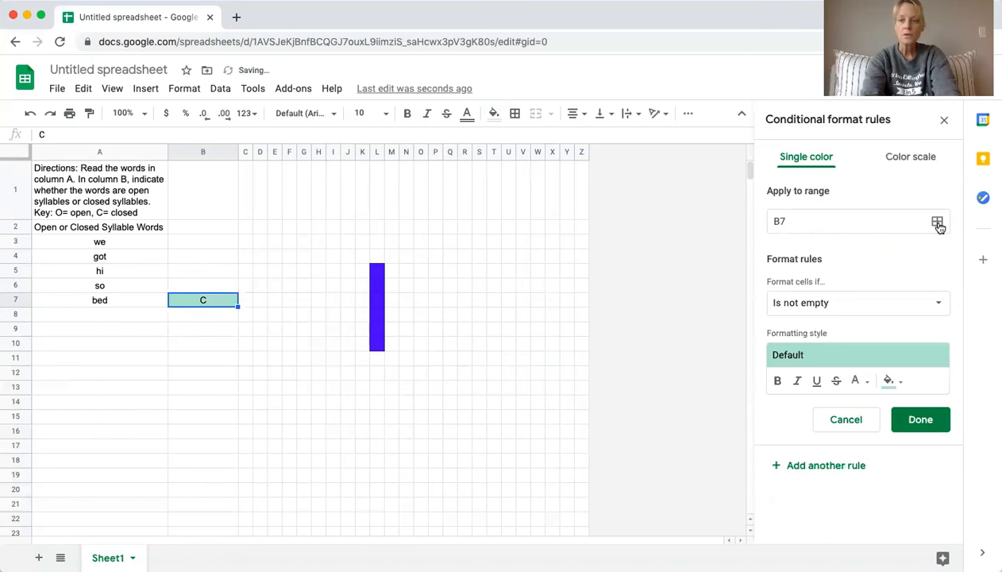
pyautogui.moveTo(553, 265); pyautogui.dragTo(797, 151)
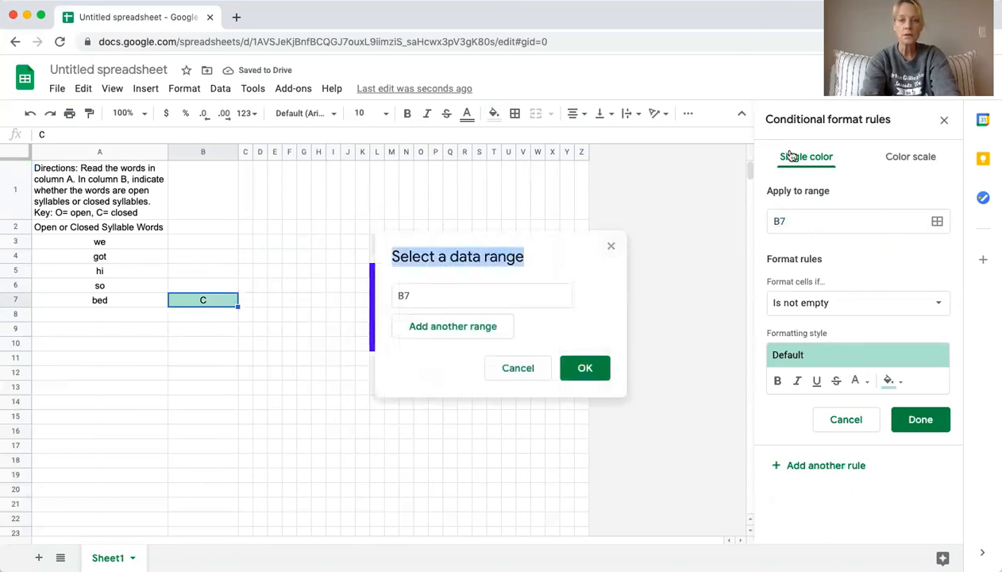
pyautogui.moveTo(591, 255); pyautogui.dragTo(798, 145)
pyautogui.moveTo(618, 223); pyautogui.dragTo(714, 177)
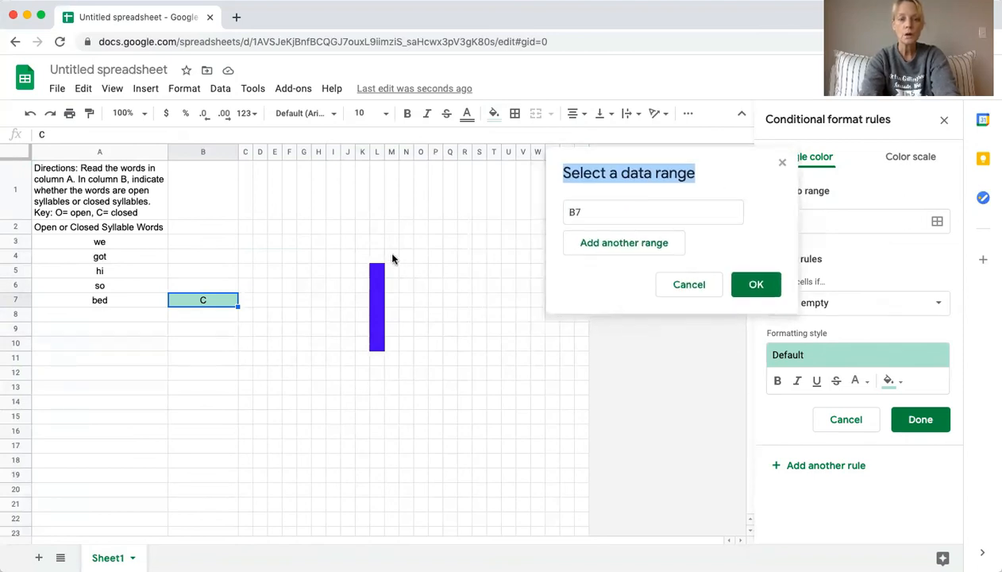
pyautogui.moveTo(379, 275); pyautogui.dragTo(379, 347)
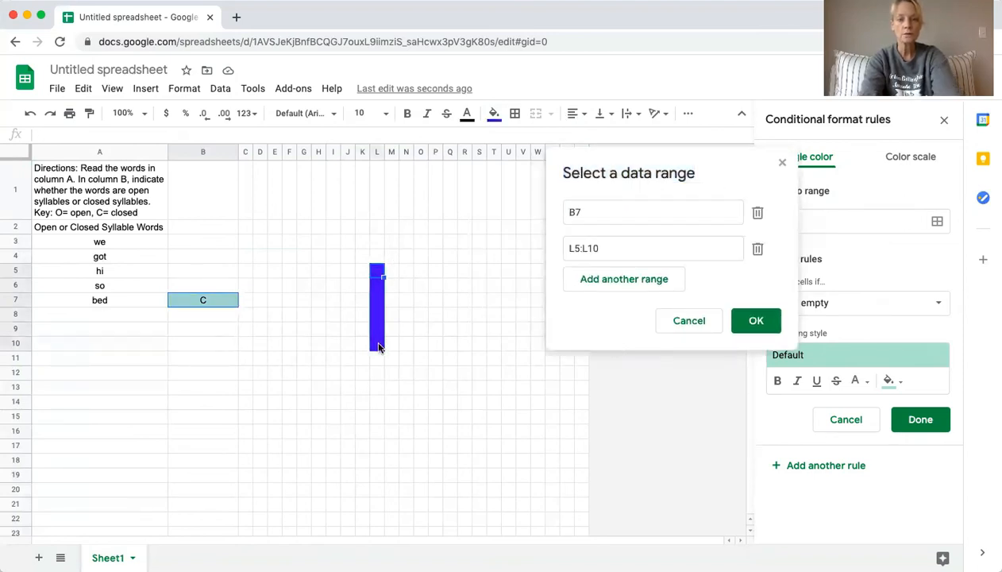
pyautogui.click(751, 320)
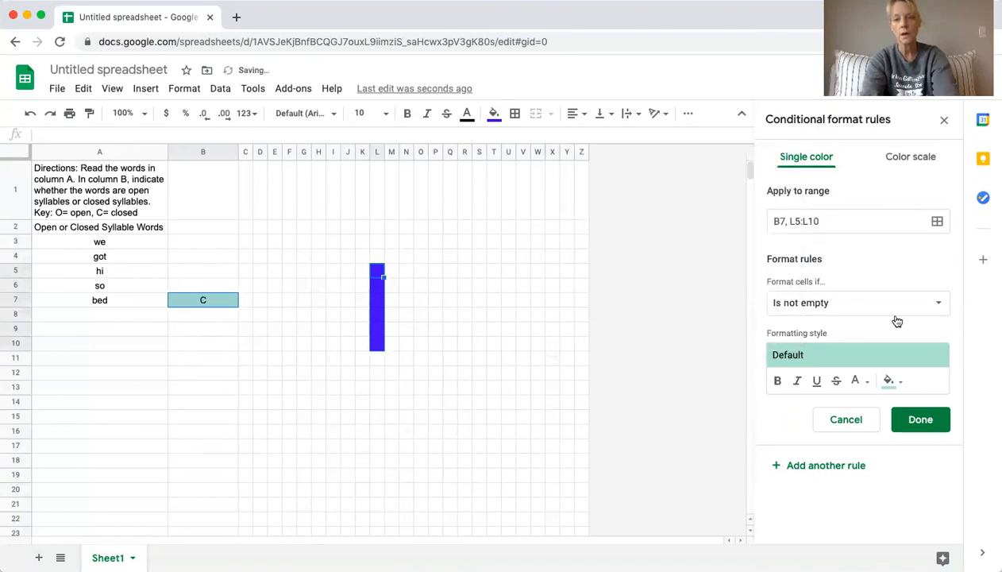
# Set the B7 rule's formatting fill to the matching blue and its condition to "Custom formula is"
pyautogui.click(900, 385)
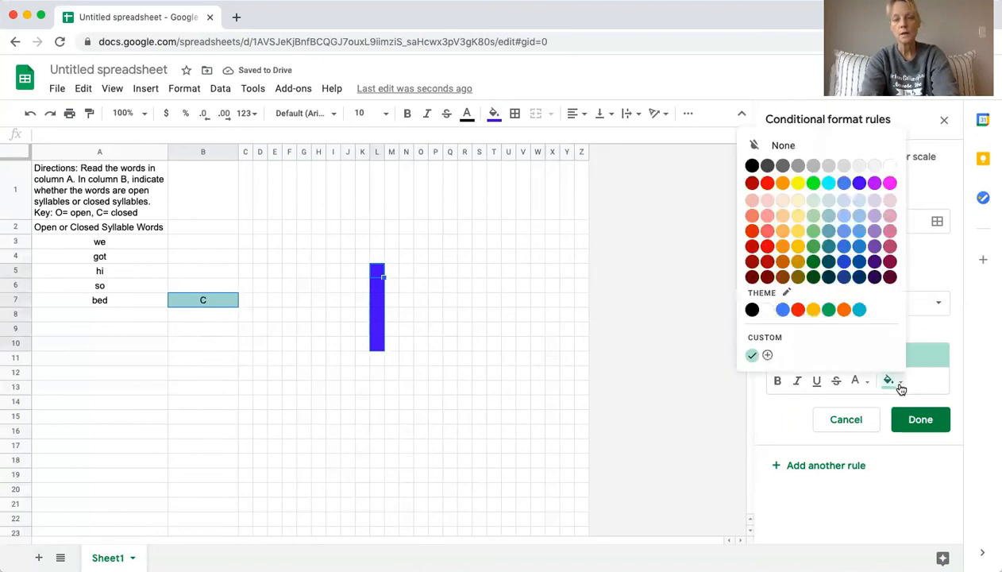
pyautogui.click(859, 186)
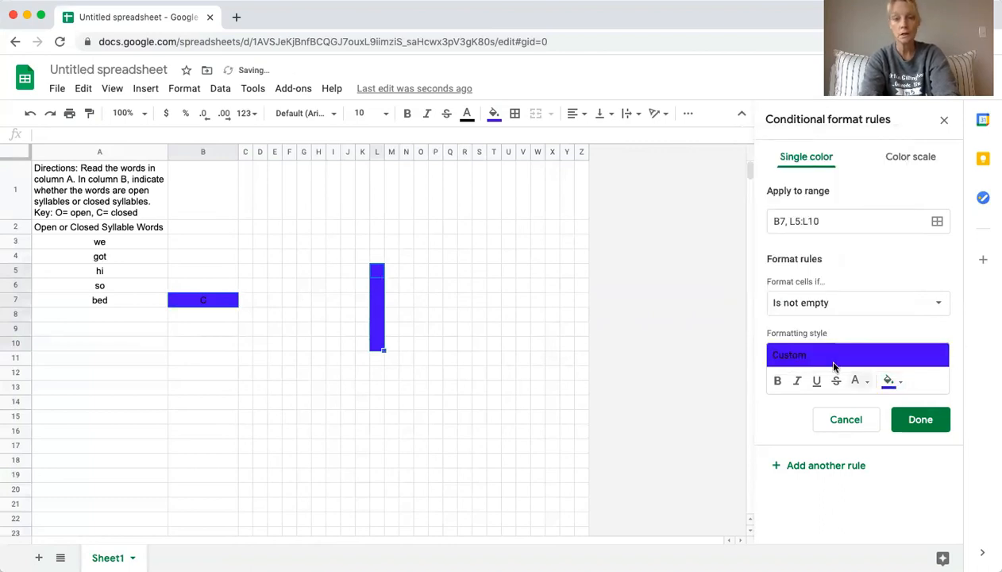
pyautogui.click(936, 306)
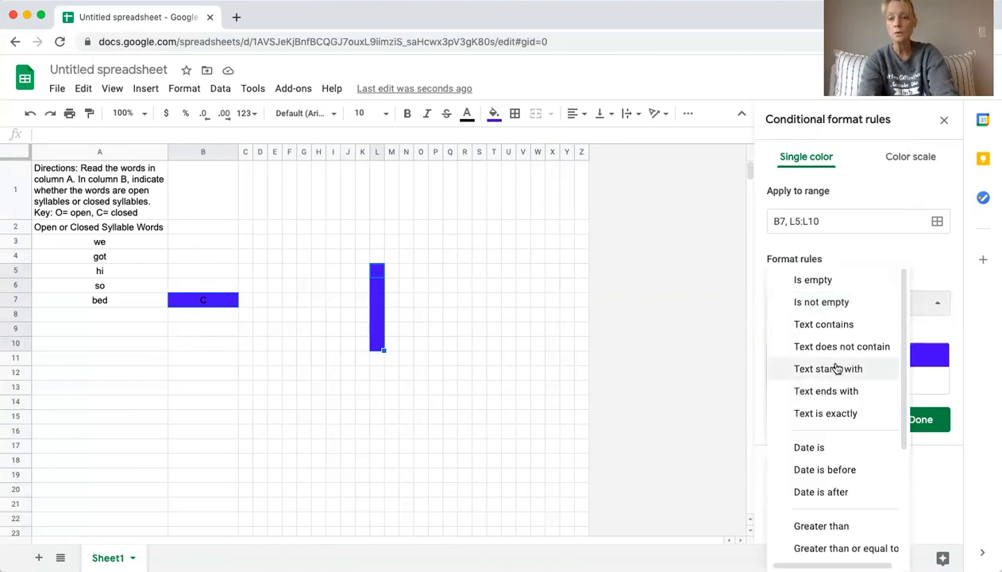
pyautogui.scroll(-3, 830, 373)
pyautogui.click(826, 544)
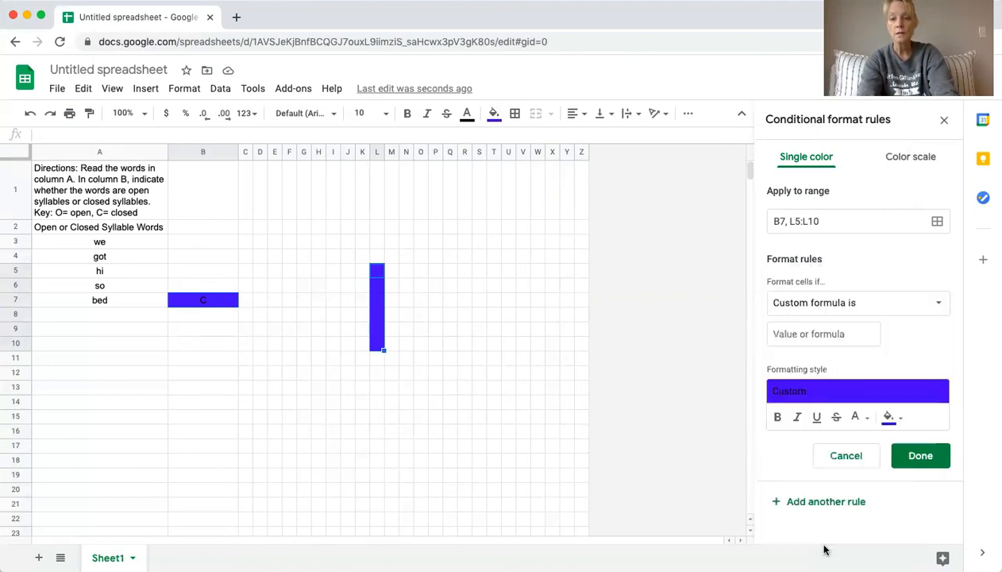
# Enter the custom formula =$b$7="C" for the blue B7, L5:L10 rule and save the rule
pyautogui.click(807, 330)
pyautogui.write('=')
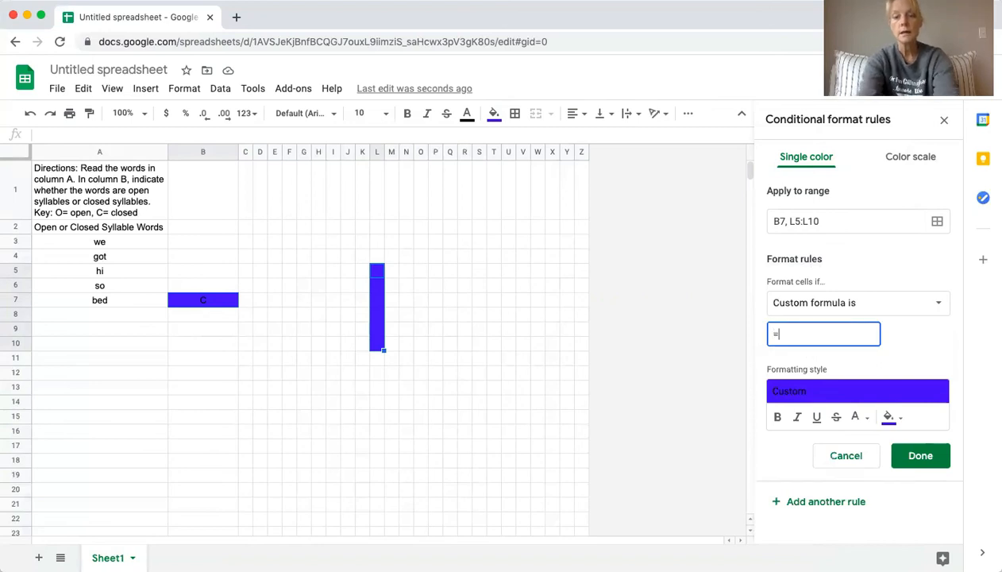
pyautogui.write('$b')
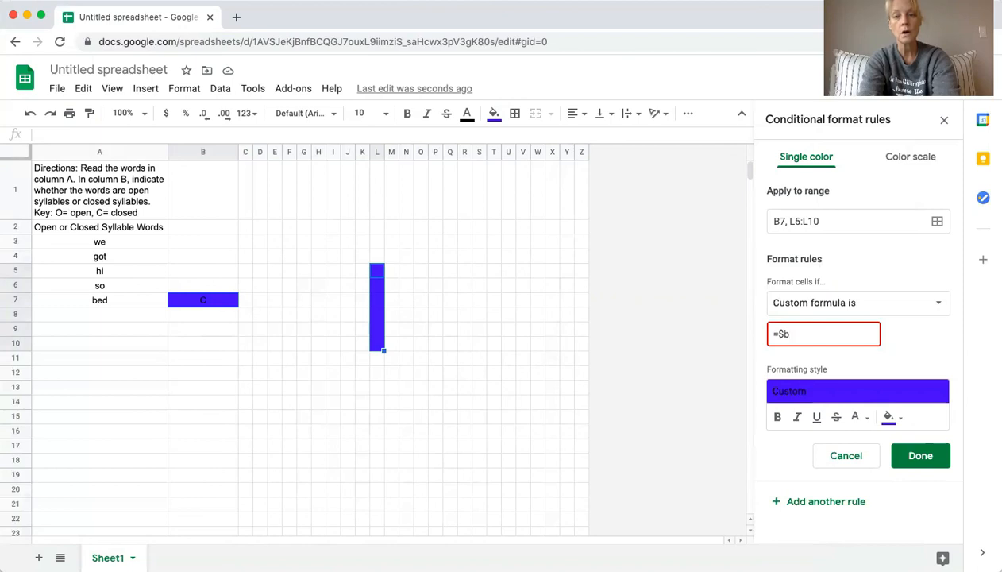
pyautogui.write('$')
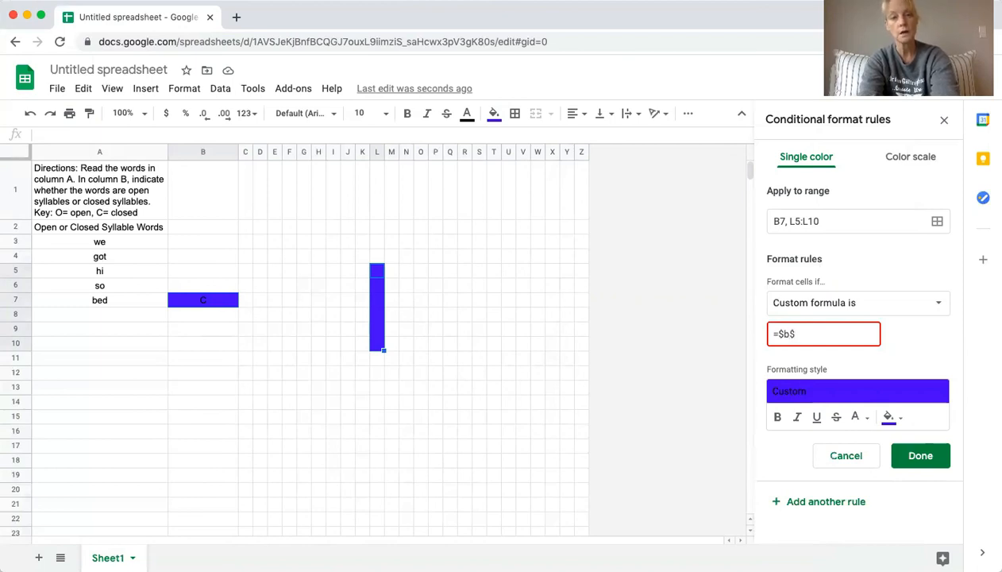
pyautogui.write('7="')
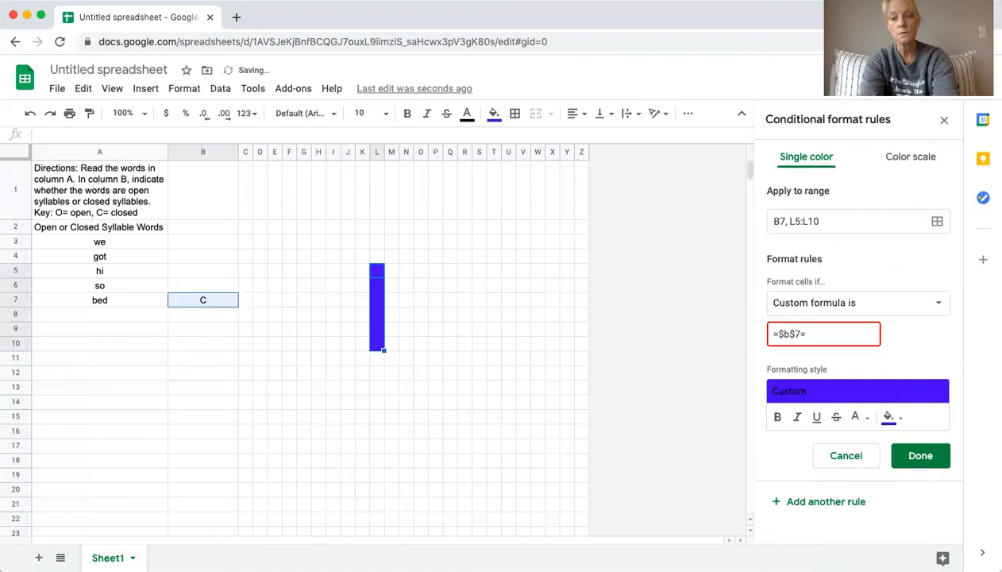
pyautogui.write('C')
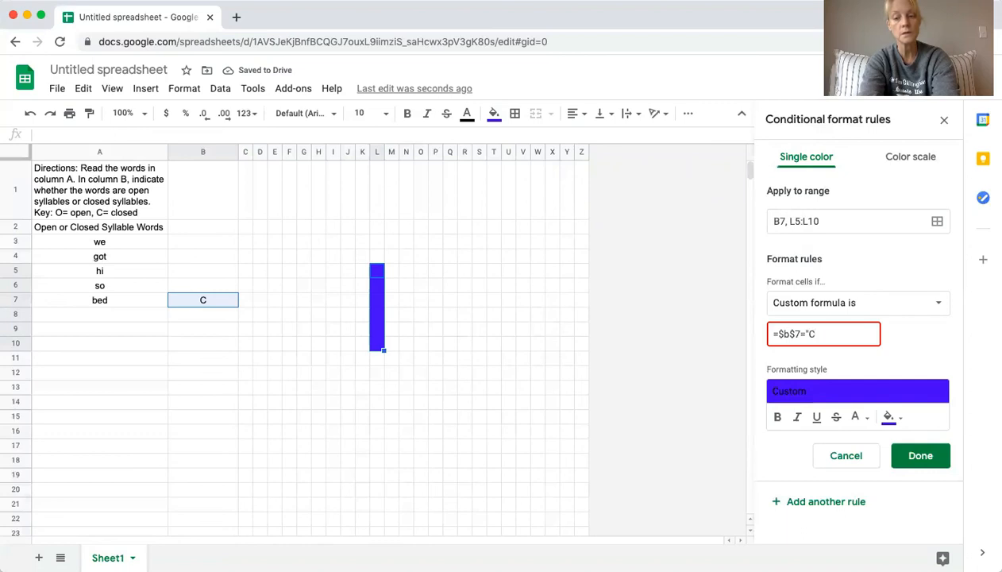
pyautogui.write('"')
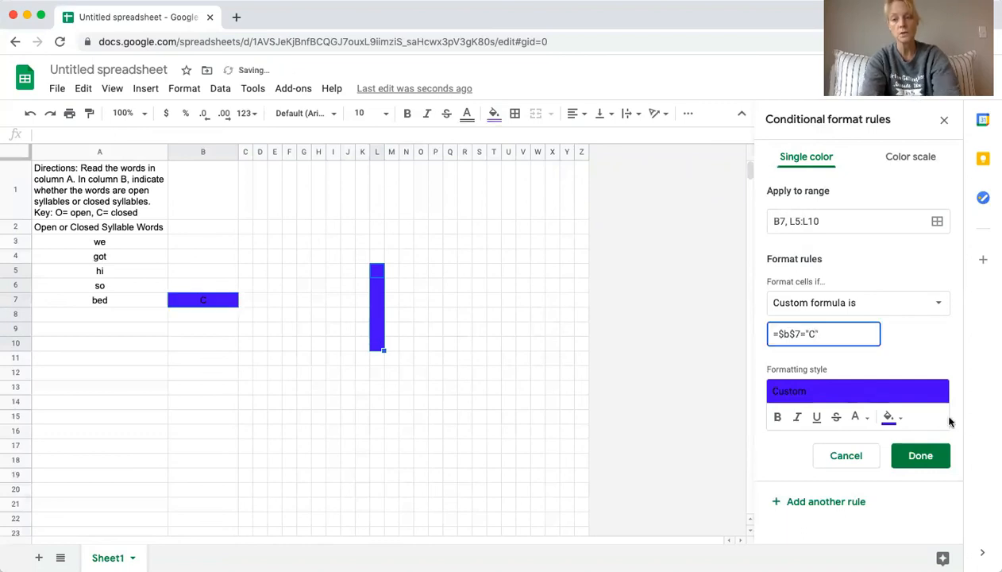
pyautogui.click(920, 459)
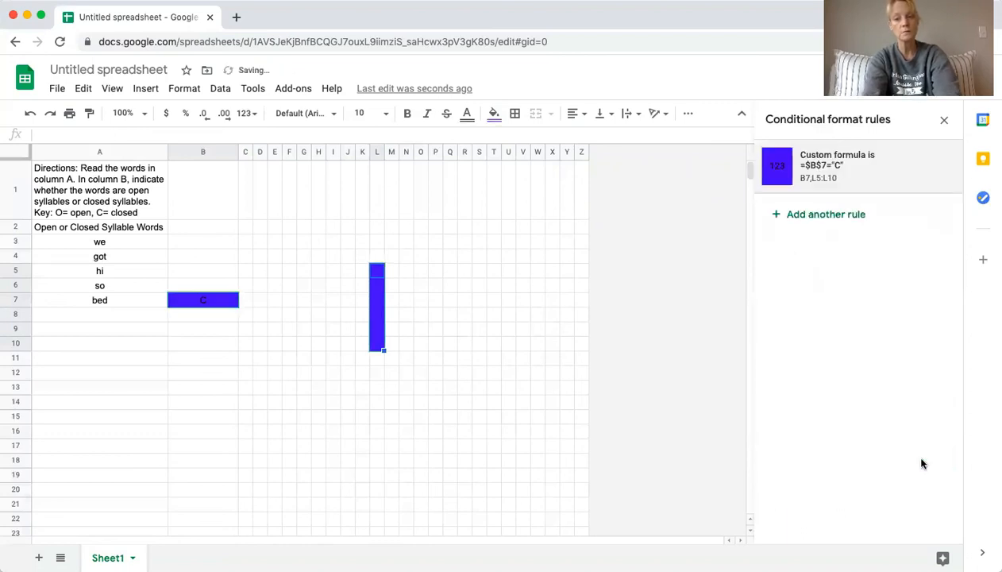
# Reset the manual fill of the selected blue cells and delete the answer in B7 to test the rule
pyautogui.click(492, 118)
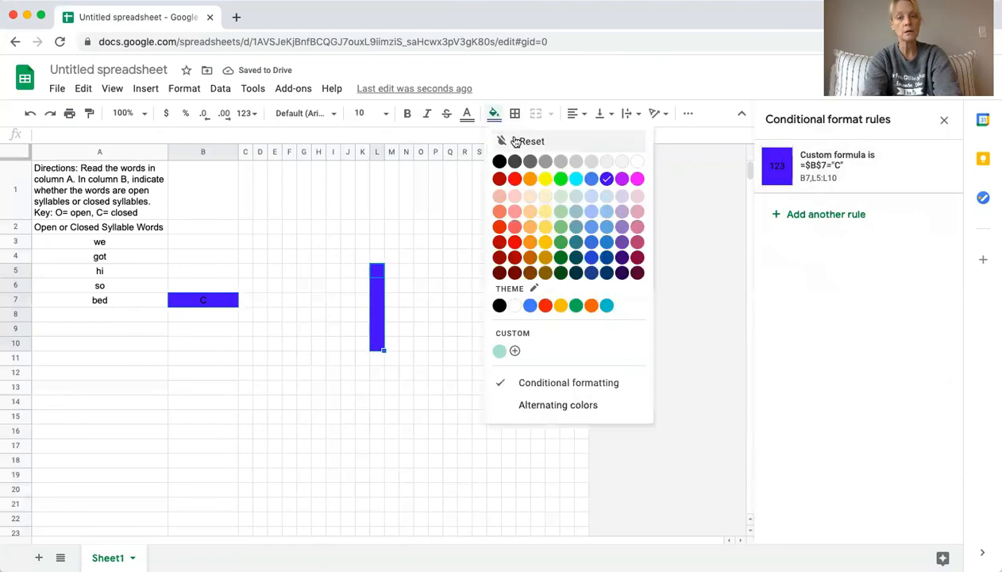
pyautogui.click(513, 136)
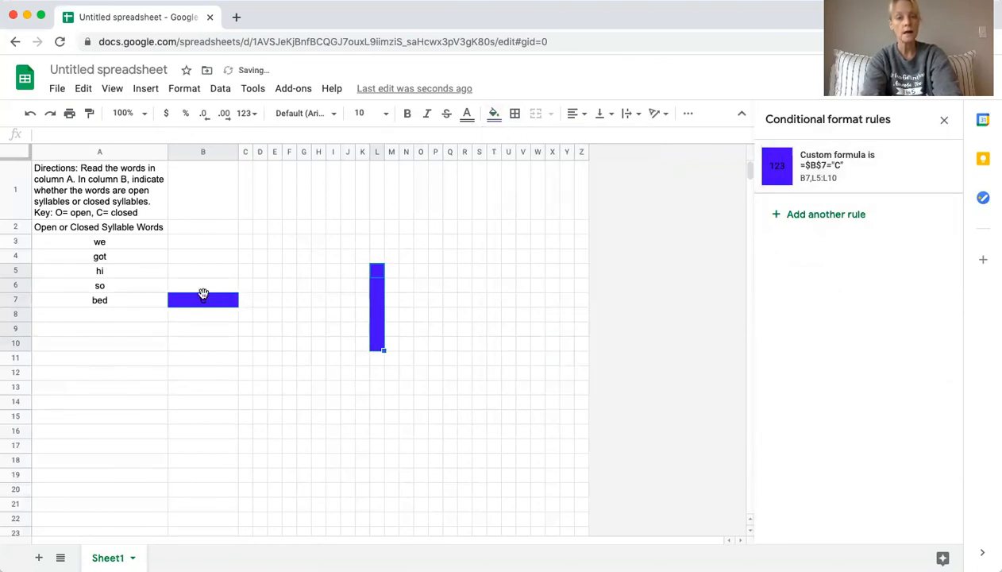
pyautogui.click(203, 302)
pyautogui.press('Delete')
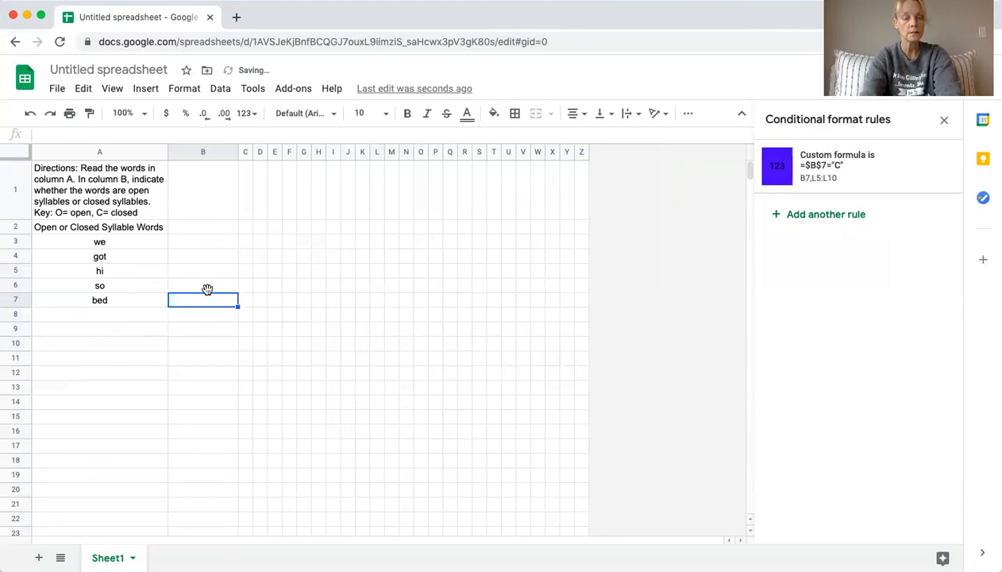
# Test the whole activity by entering the answers O, C, O, O, C in cells B3 through B7
pyautogui.click(206, 243)
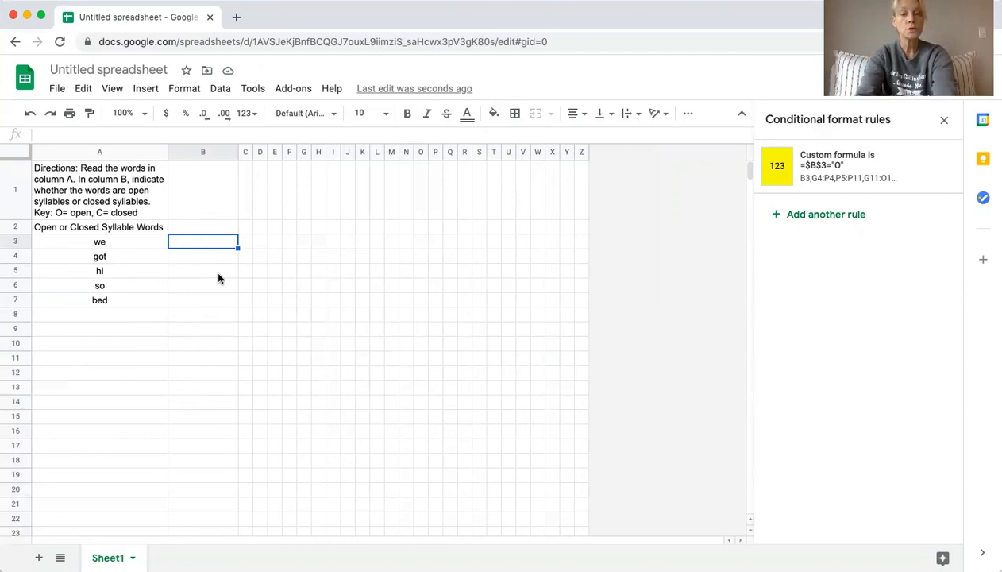
pyautogui.write('O')
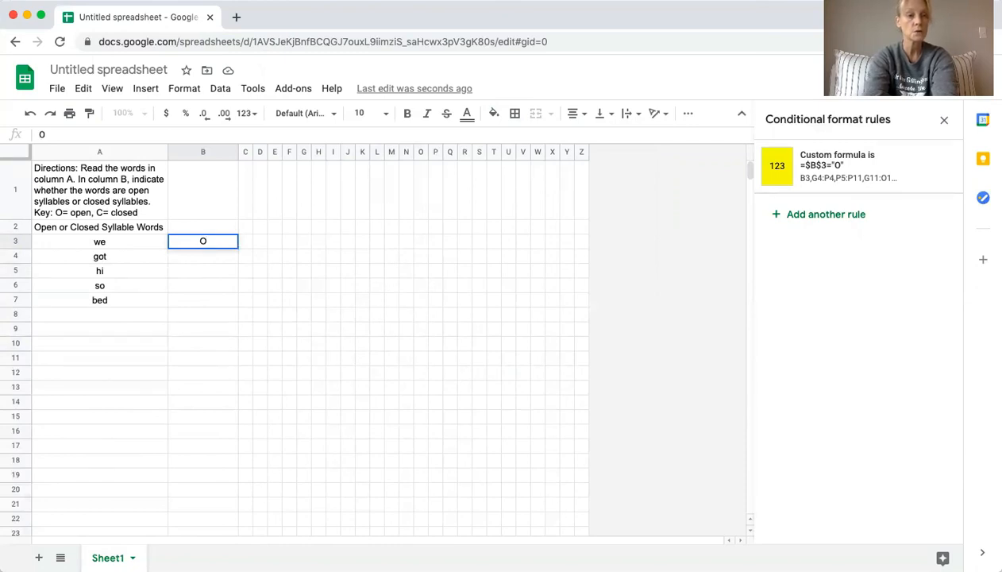
pyautogui.press('Return')
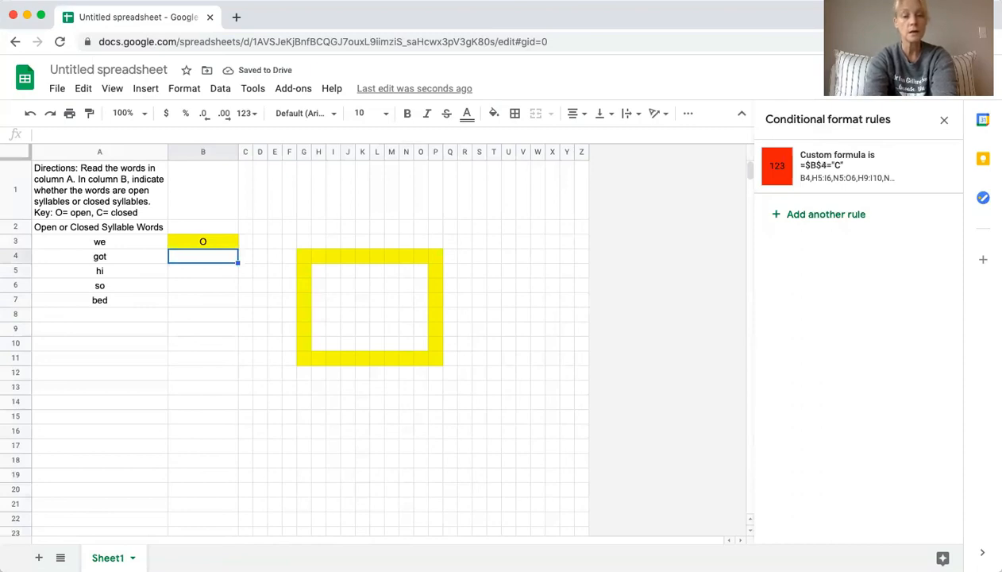
pyautogui.write('C')
pyautogui.press('Return')
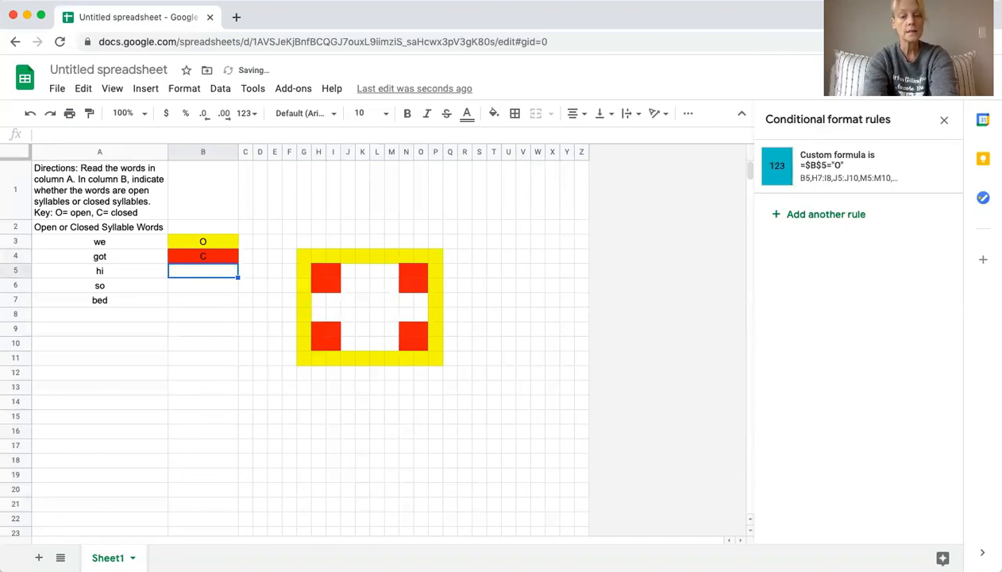
pyautogui.write('O')
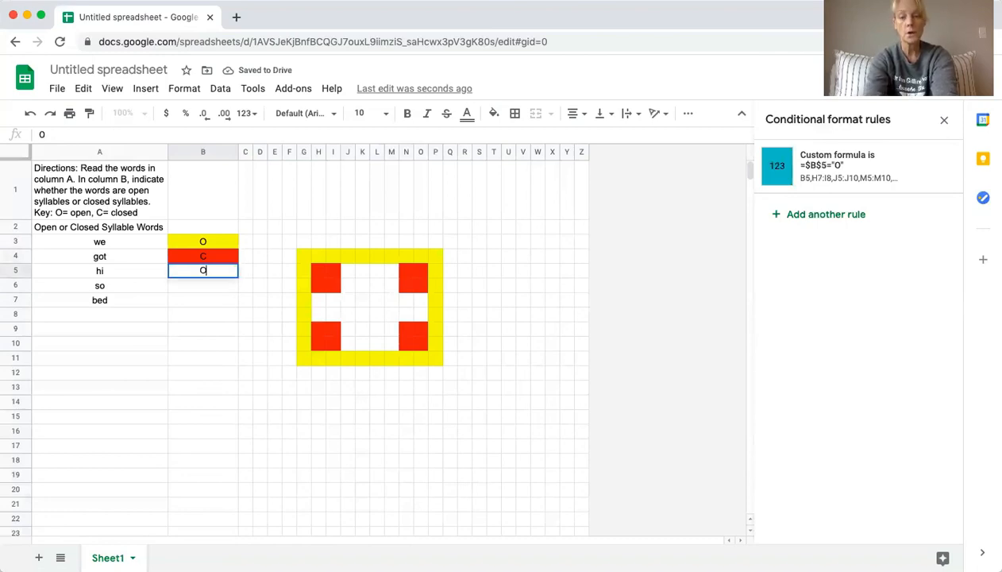
pyautogui.press('Return')
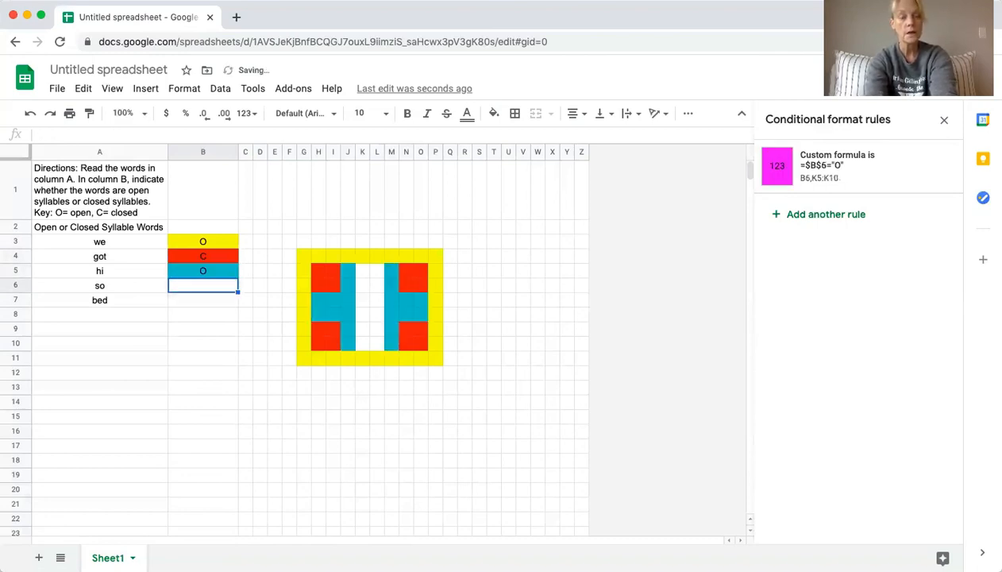
pyautogui.write('O')
pyautogui.press('Return')
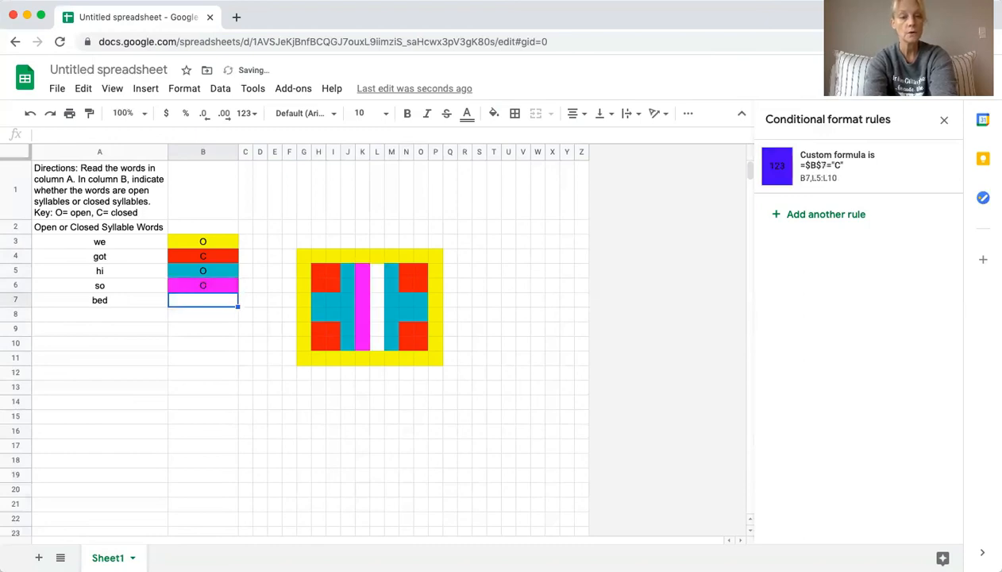
pyautogui.write('C')
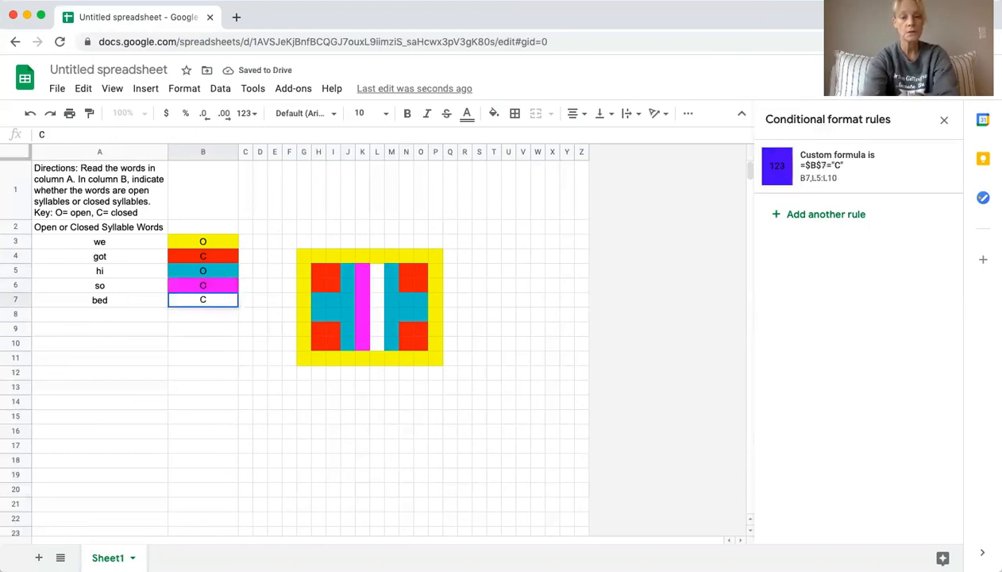
pyautogui.press('Return')
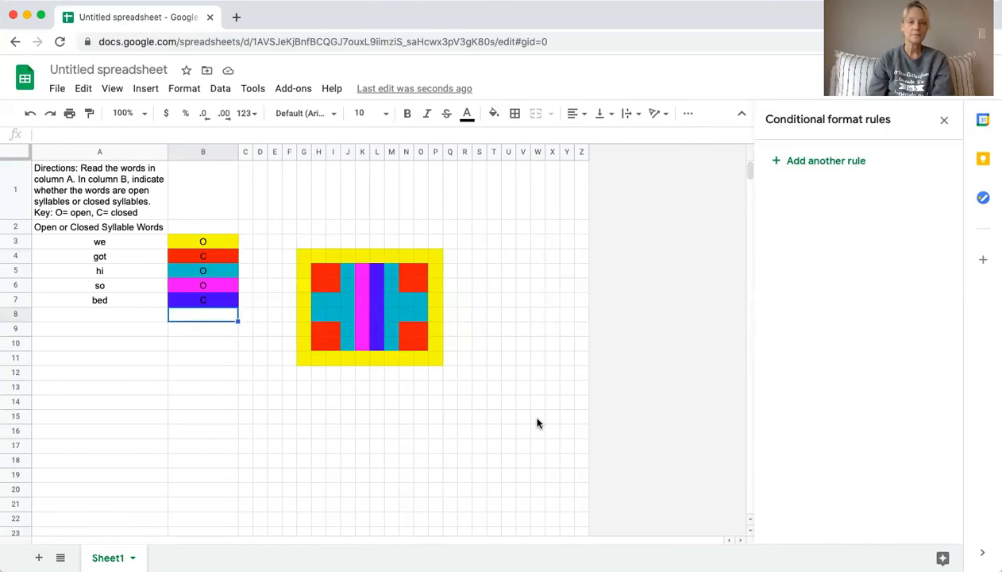